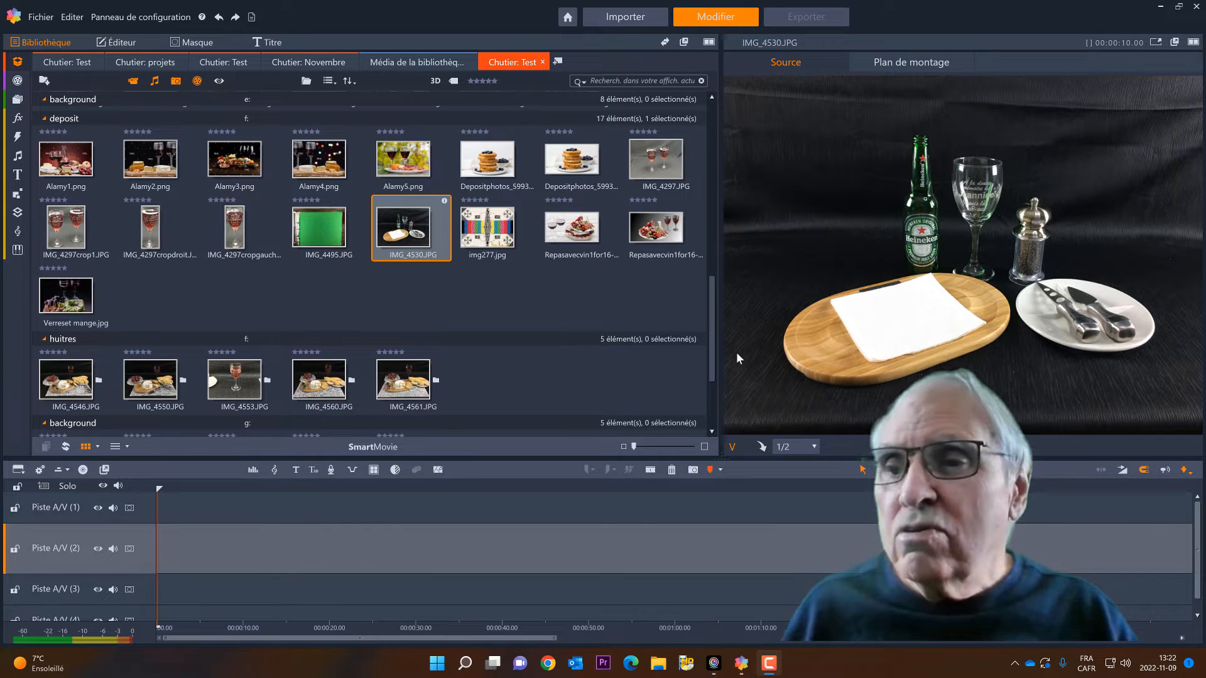
Place the IMG_4546.JPG photo at the start of track Piste A/V (2)
left_click(153, 393)
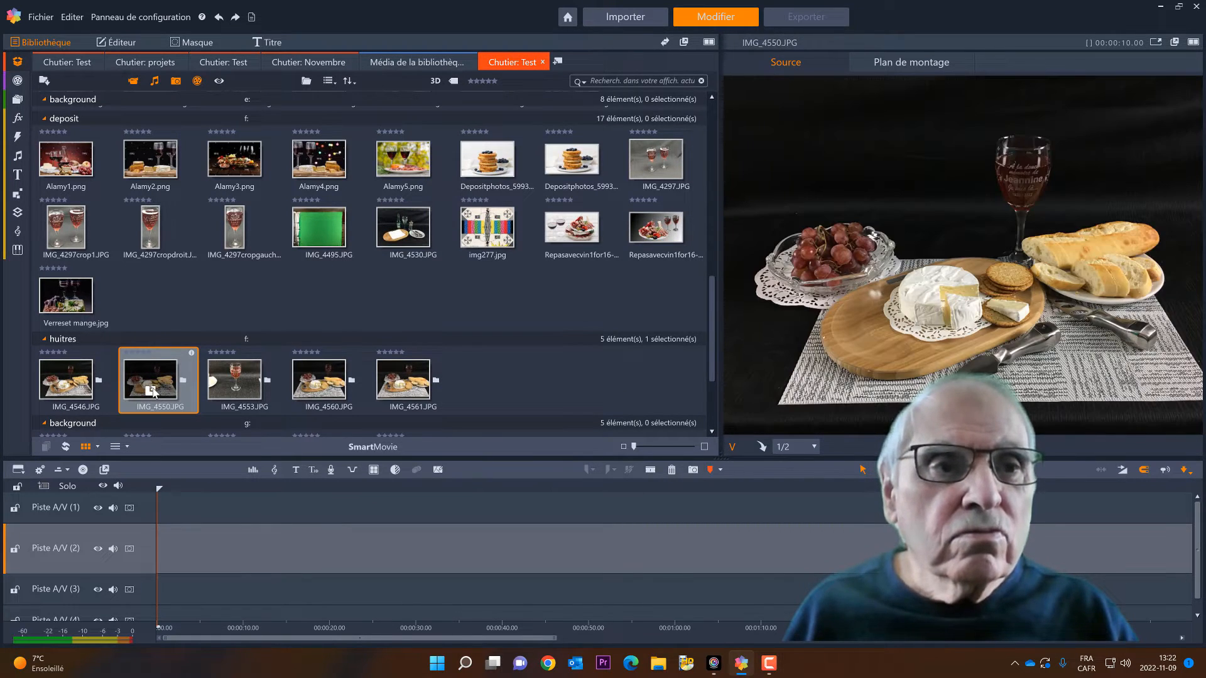
left_click_drag(66, 380, 172, 561)
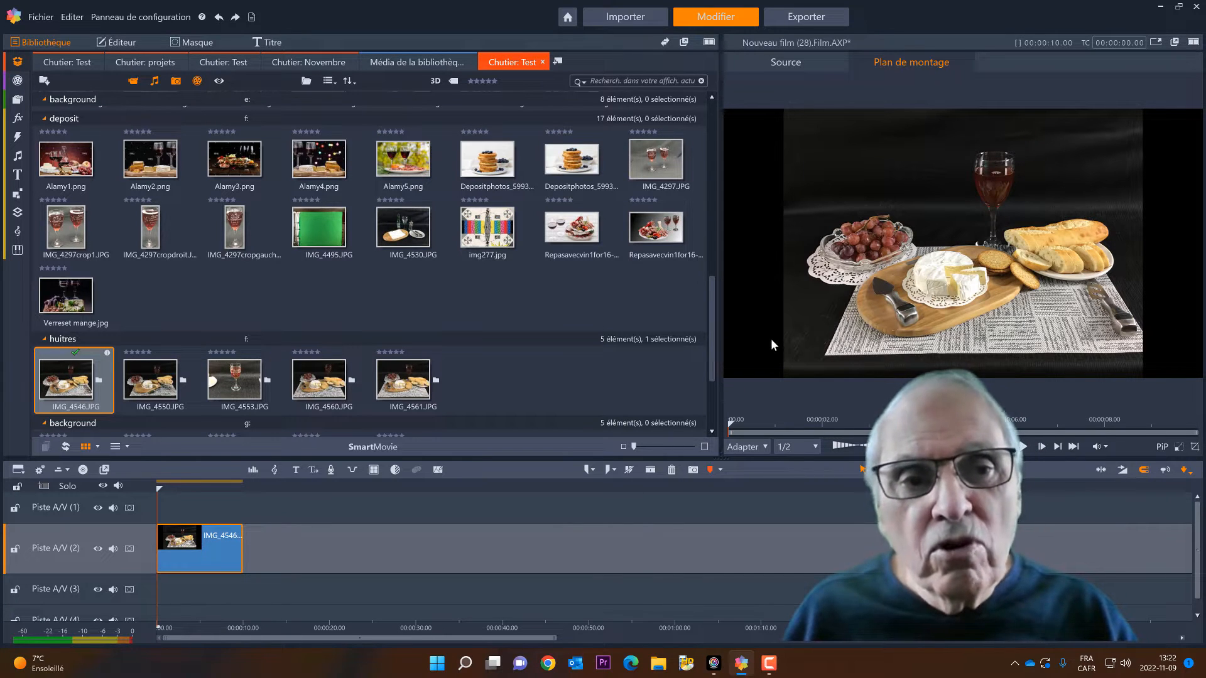
Crop the IMG_4546.JPG clip to 16:9 (pixels carrés), shifting the crop frame slightly upward, and apply it
double_click(224, 541)
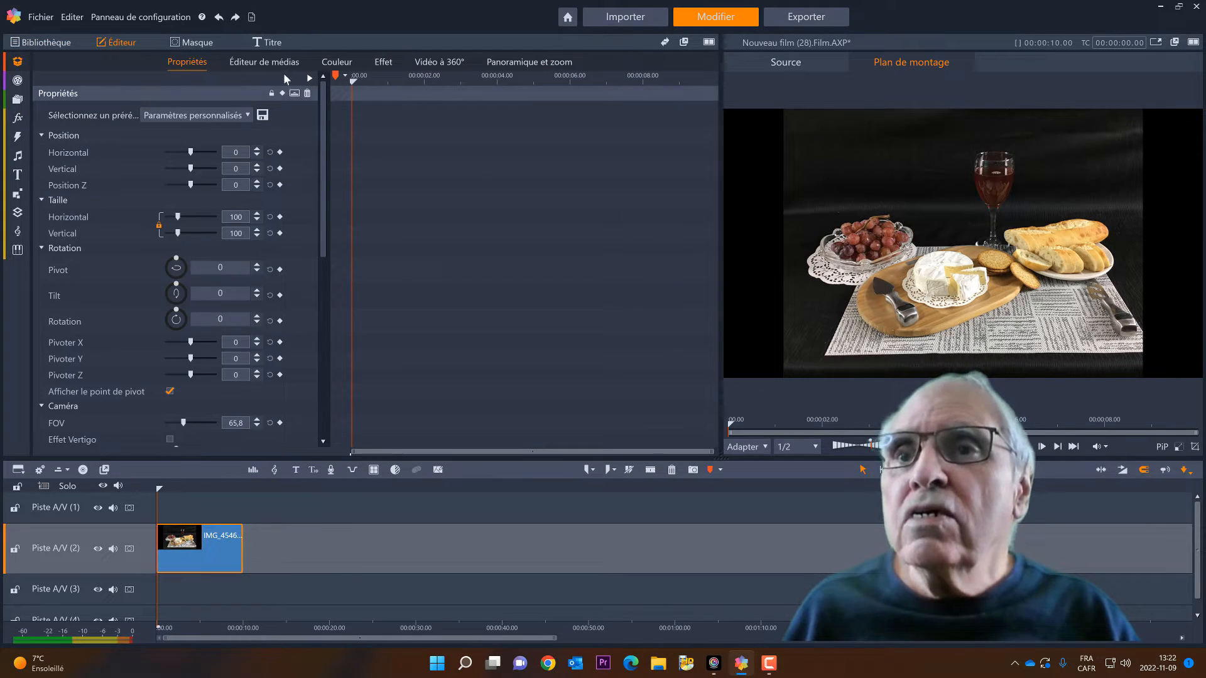
left_click(278, 62)
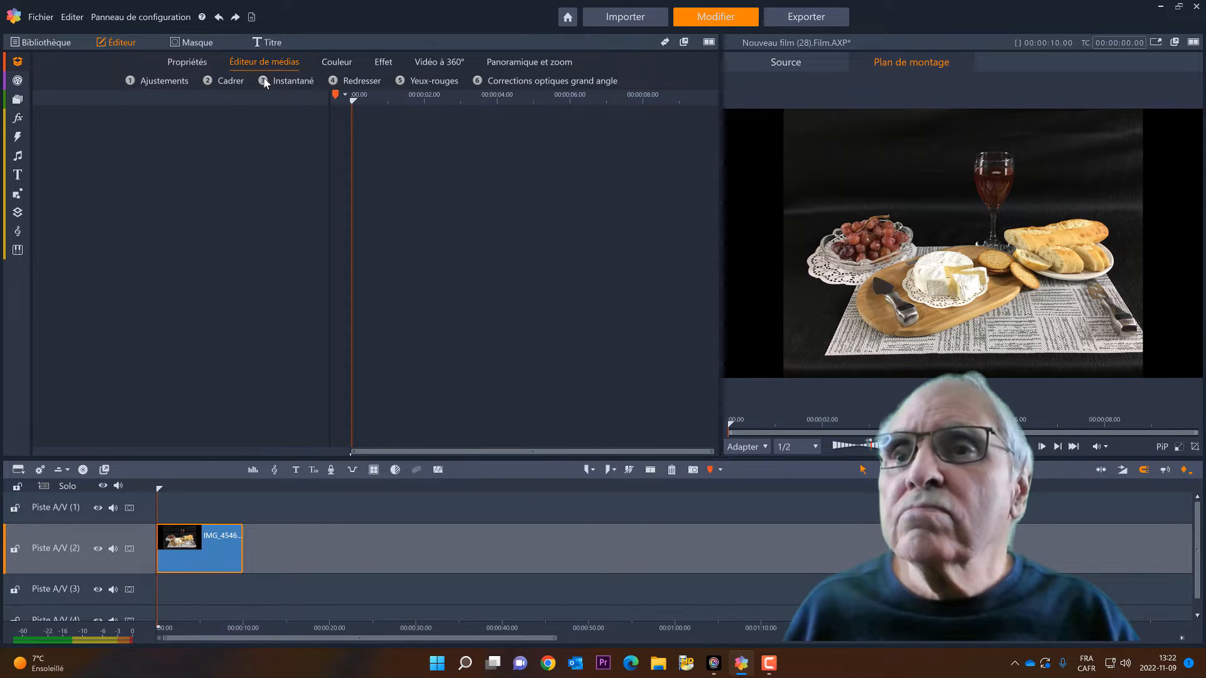
left_click(225, 81)
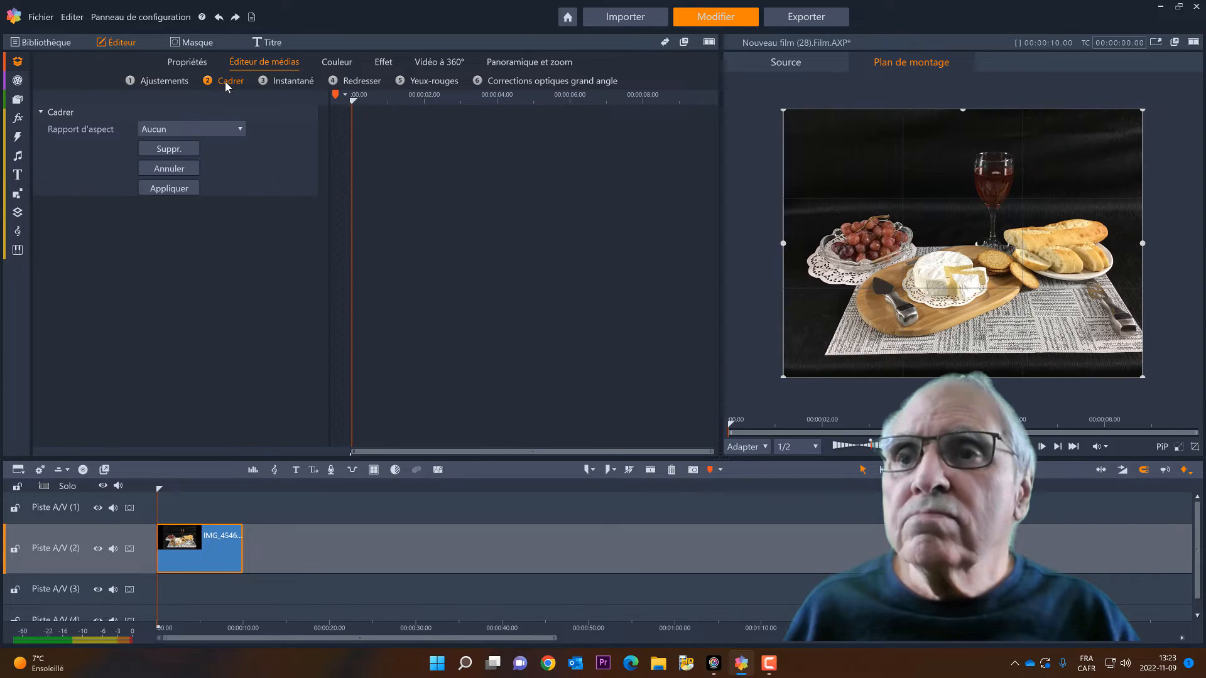
left_click(240, 130)
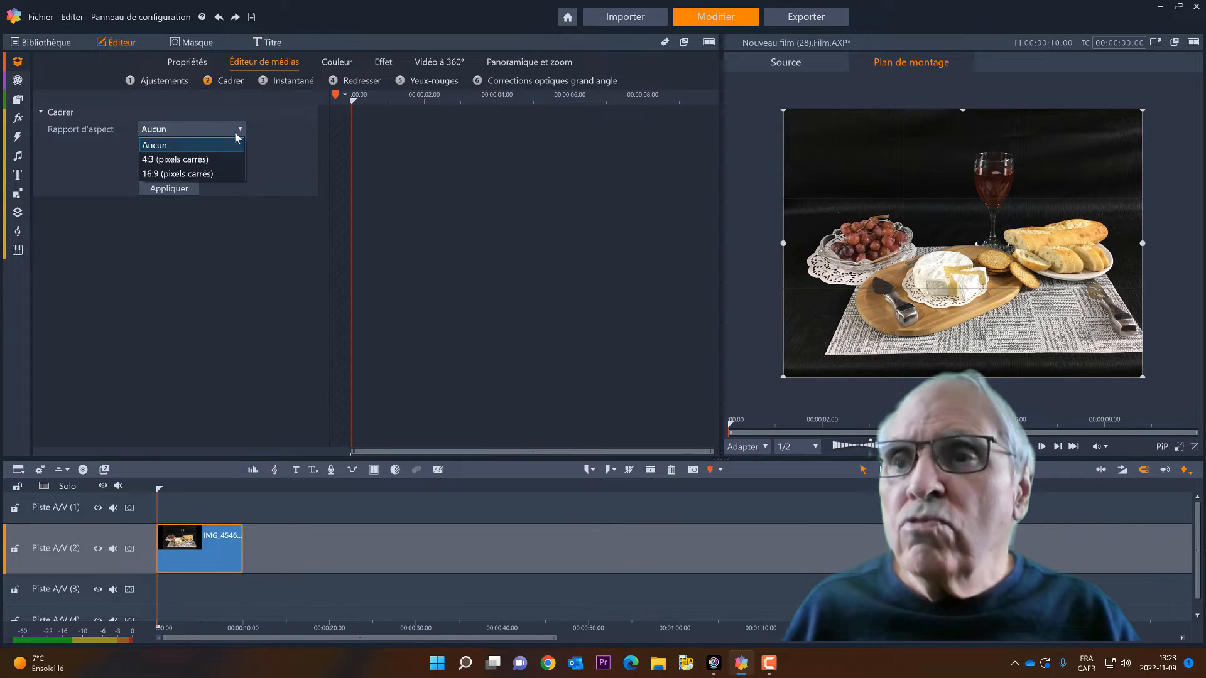
left_click(186, 174)
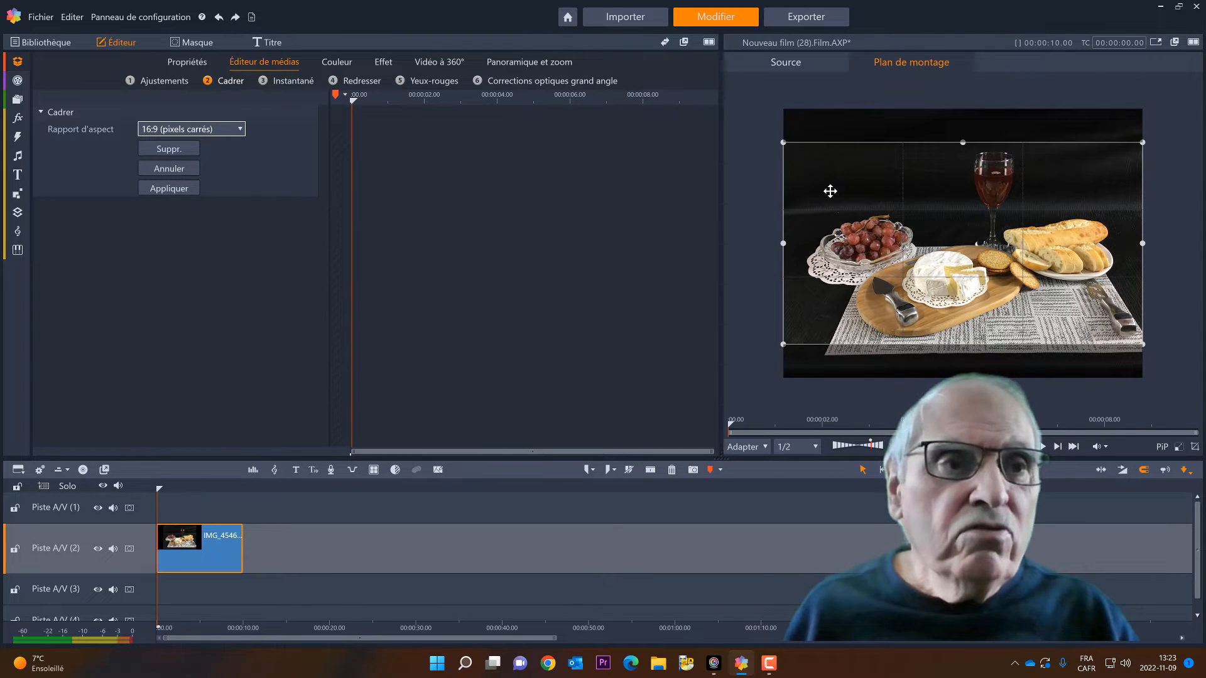
left_click_drag(844, 186, 845, 176)
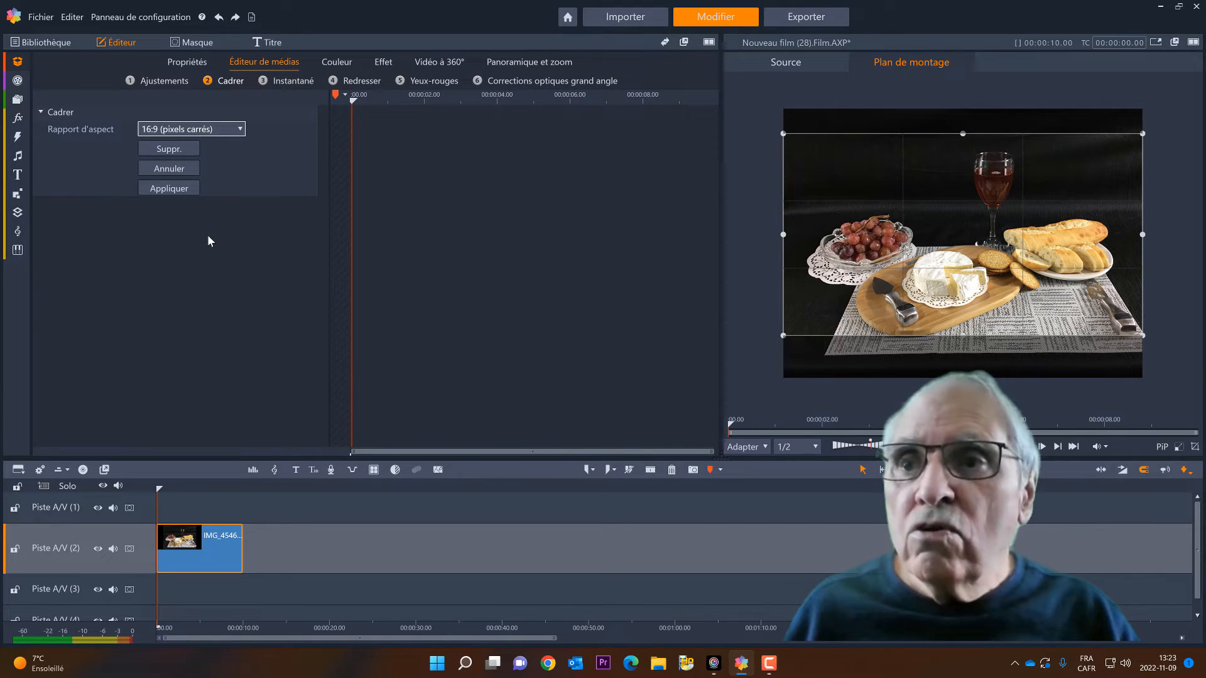
left_click(168, 189)
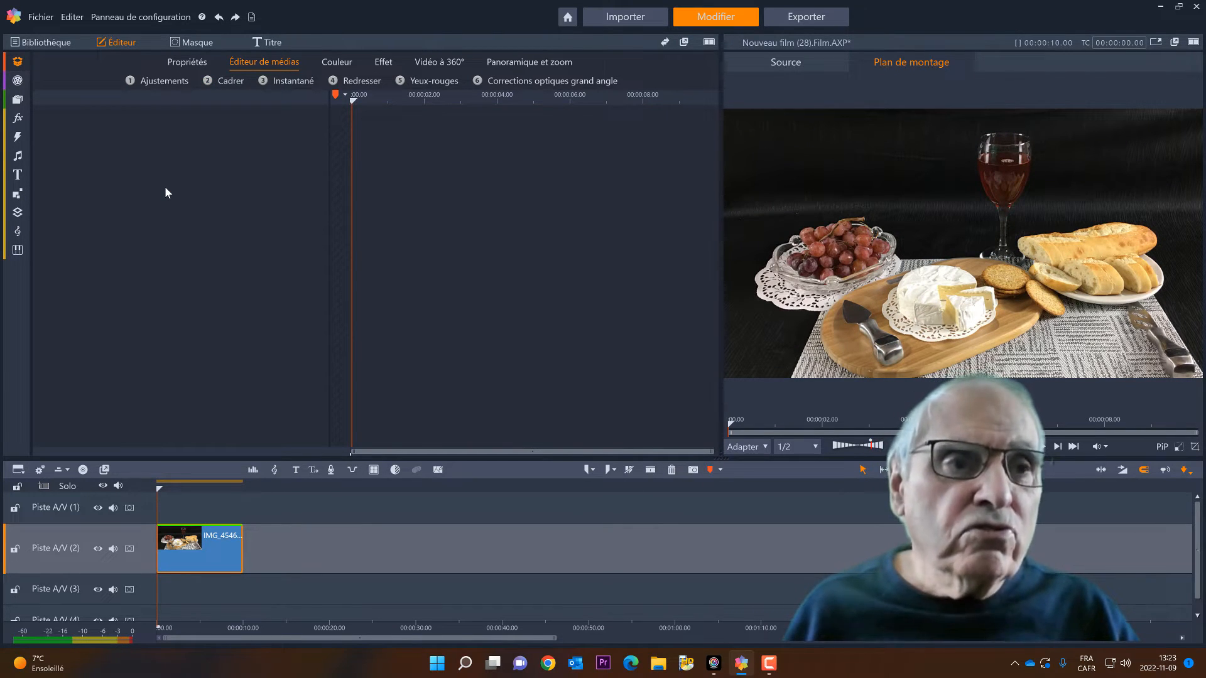
Add the IMG_4553.JPG wine glass photo to Piste A/V (2) at about 16 seconds, after a gap behind the first clip
left_click(19, 62)
left_click(94, 307)
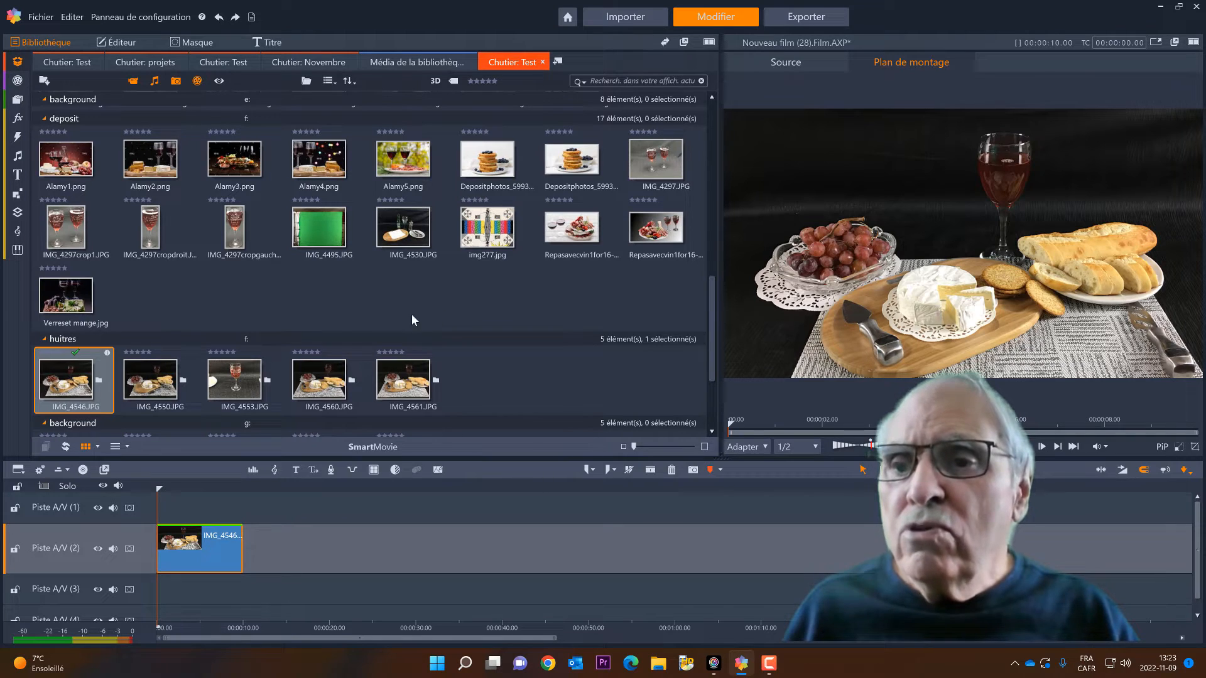
left_click(240, 381)
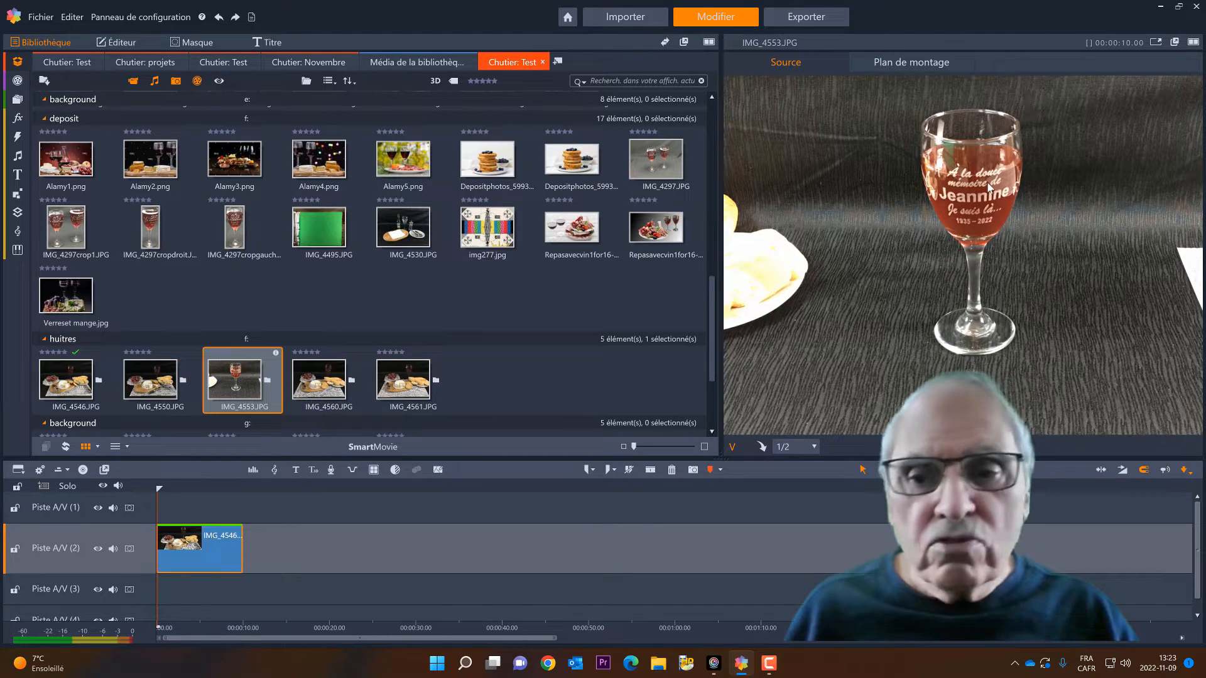
left_click_drag(988, 186, 299, 551)
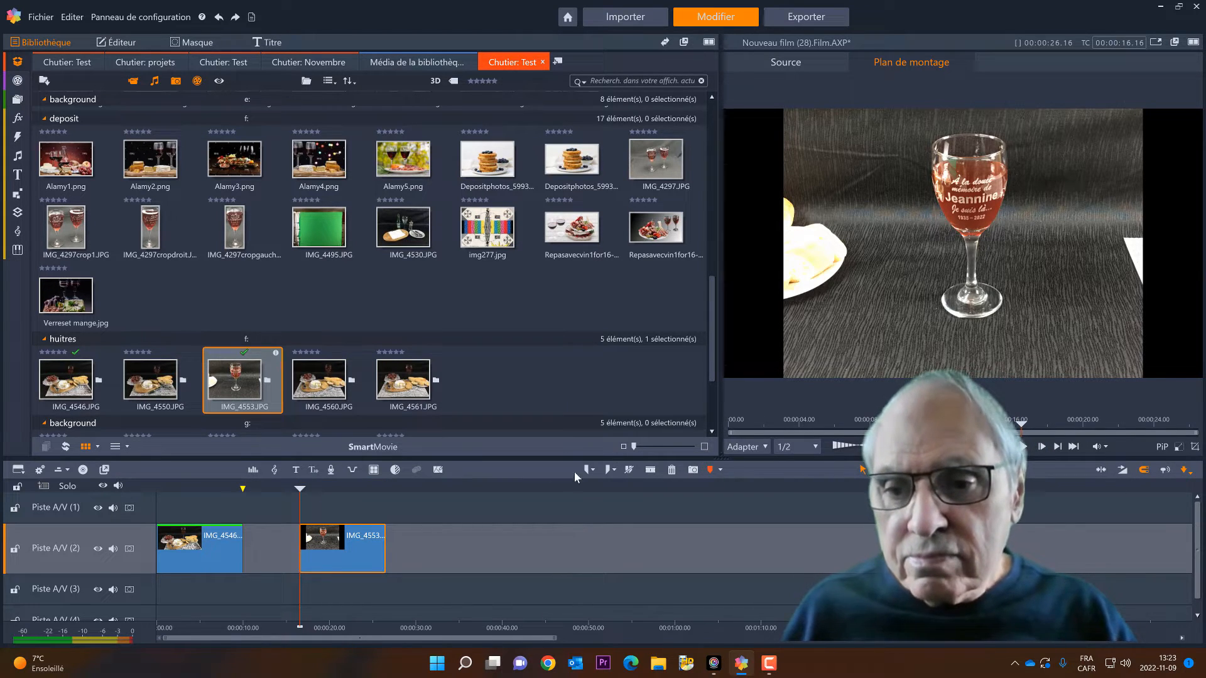
Crop the IMG_4553.JPG clip tightly around the wine glass on all four sides with no fixed aspect ratio, and apply it
right_click(337, 548)
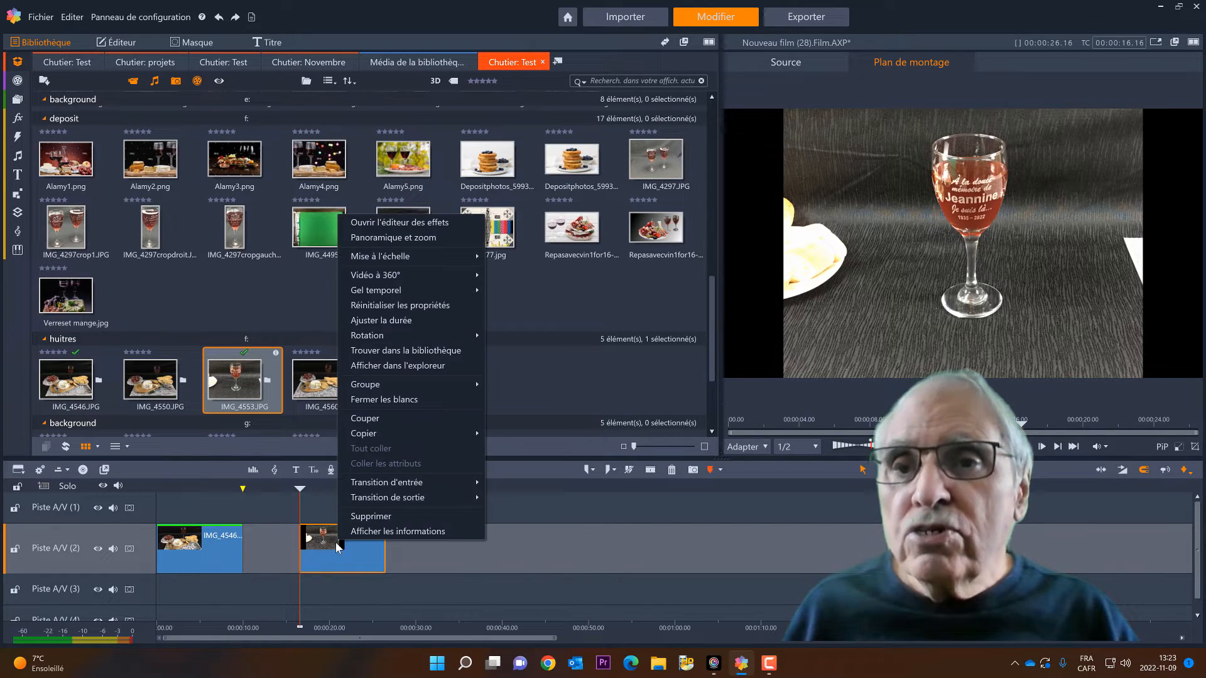
left_click(412, 223)
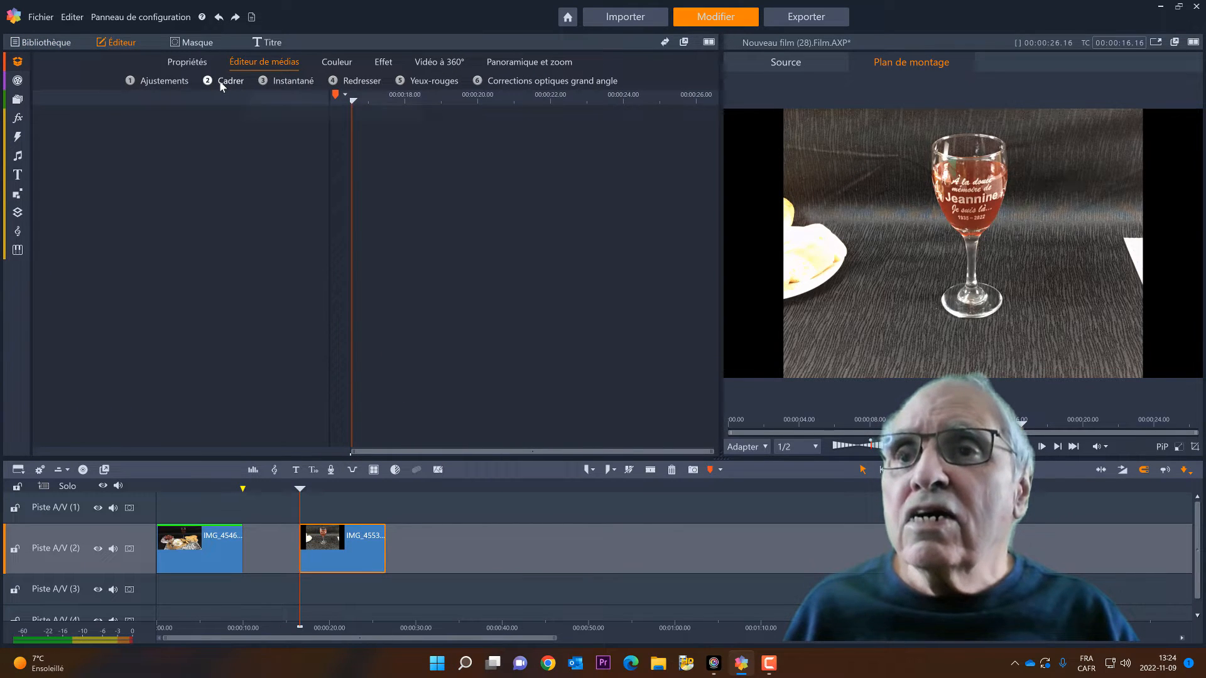
left_click(220, 80)
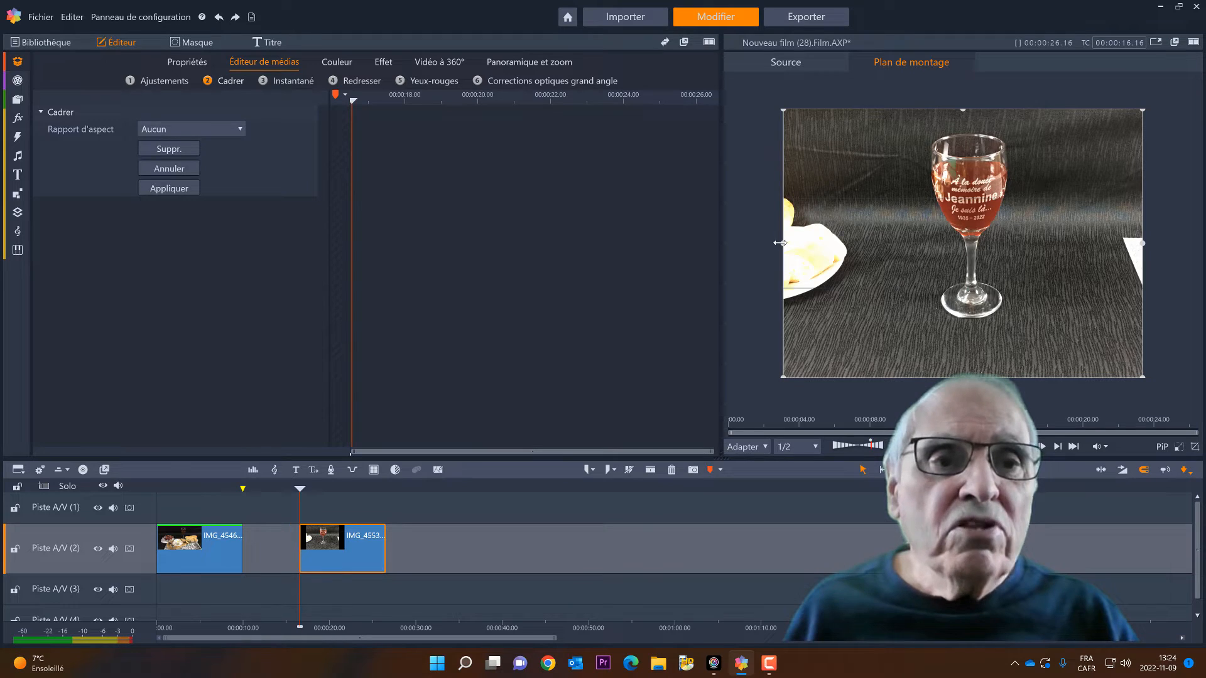
left_click_drag(779, 243, 921, 231)
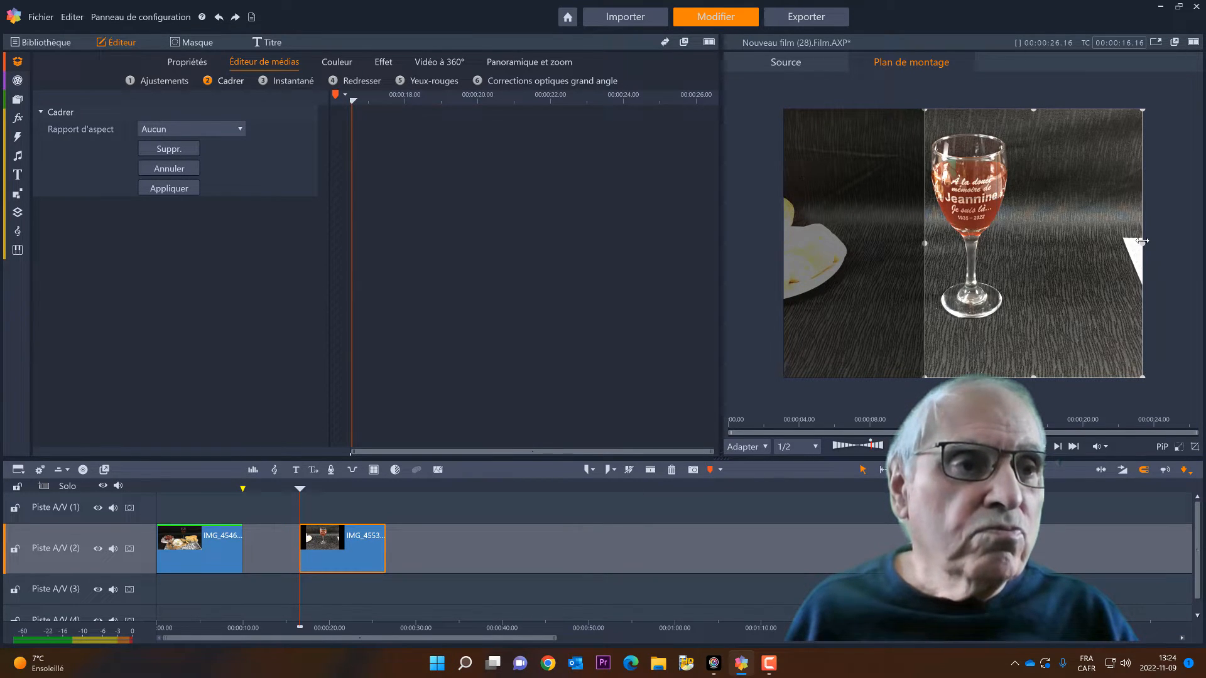
left_click_drag(1142, 241, 1018, 240)
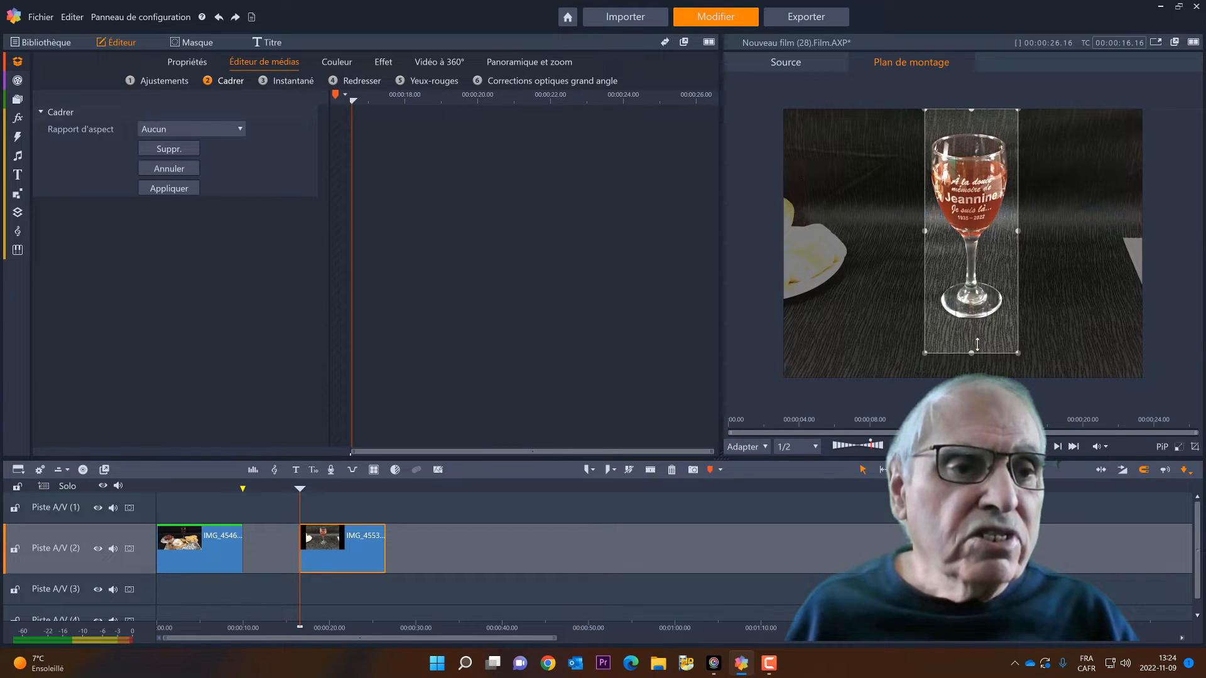
left_click_drag(977, 345, 977, 327)
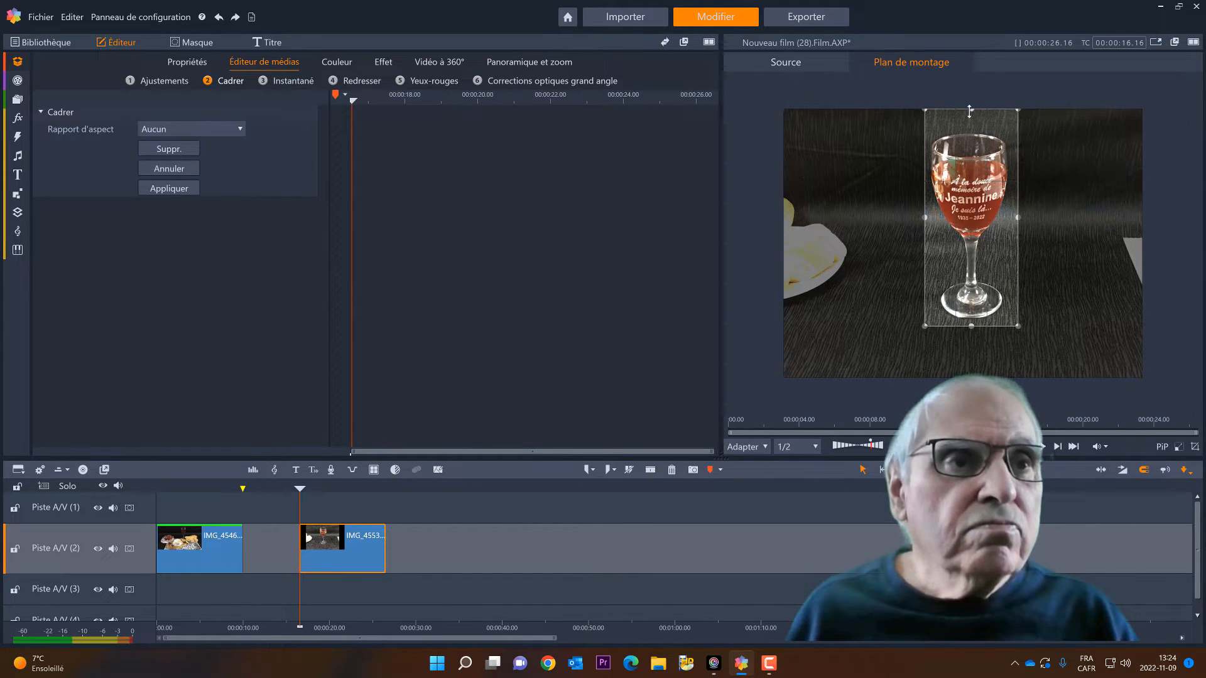
left_click_drag(972, 111, 972, 127)
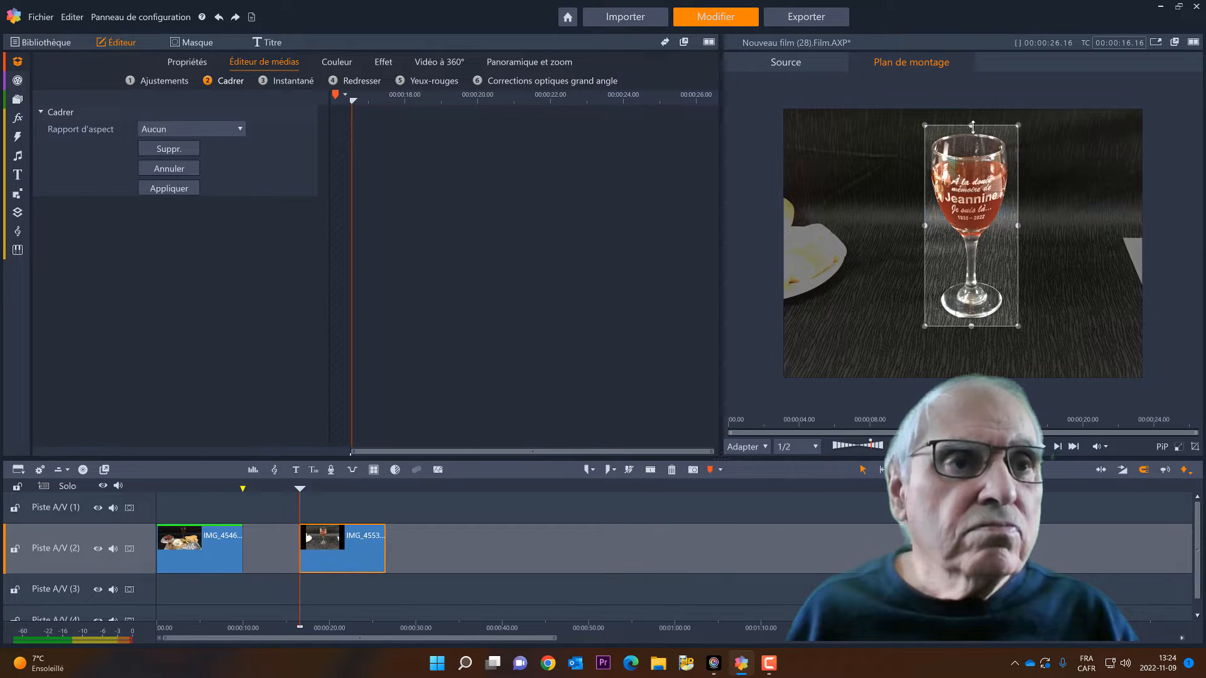
left_click(168, 189)
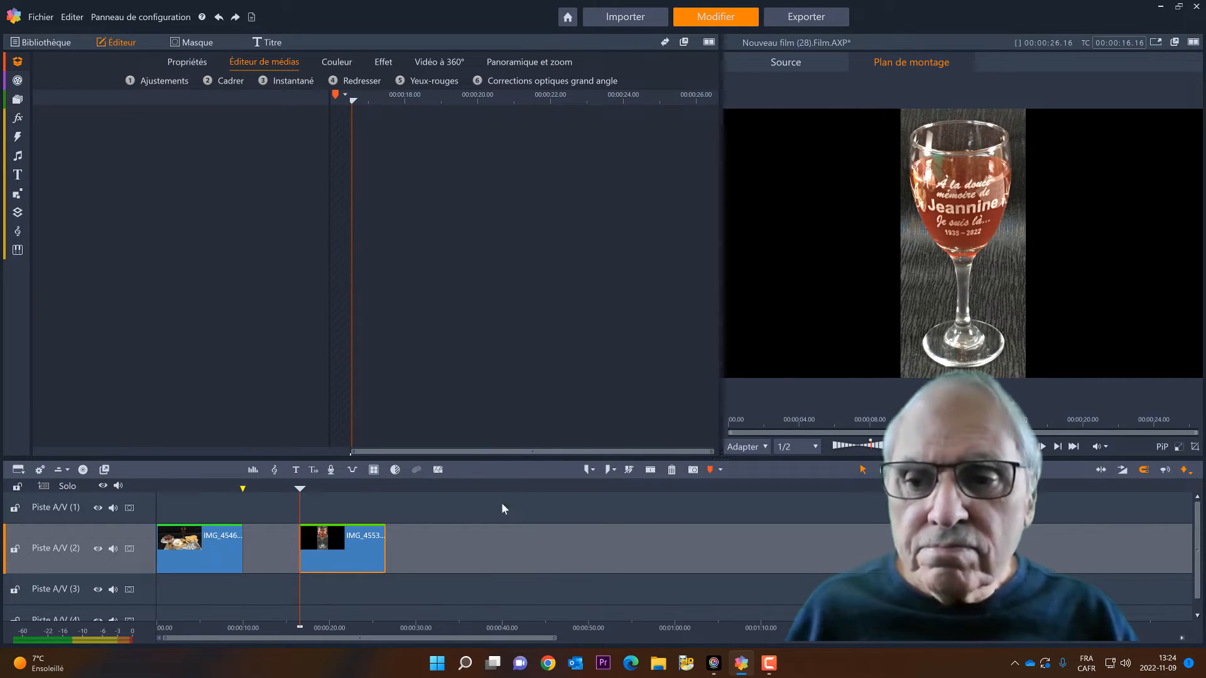
Move the glass clip to the start of Piste A/V (1), scale it to about 52.6, and position it at about -8.1 horizontal, 18.8 vertical
left_click_drag(360, 545, 185, 501)
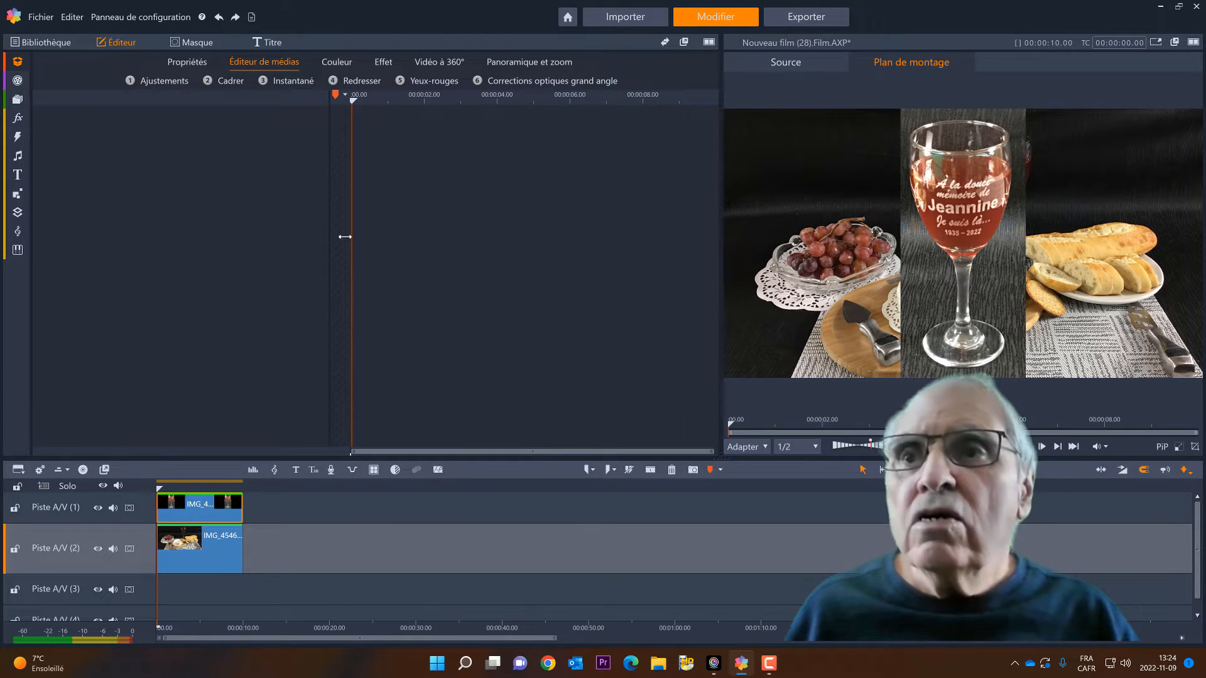
left_click(185, 63)
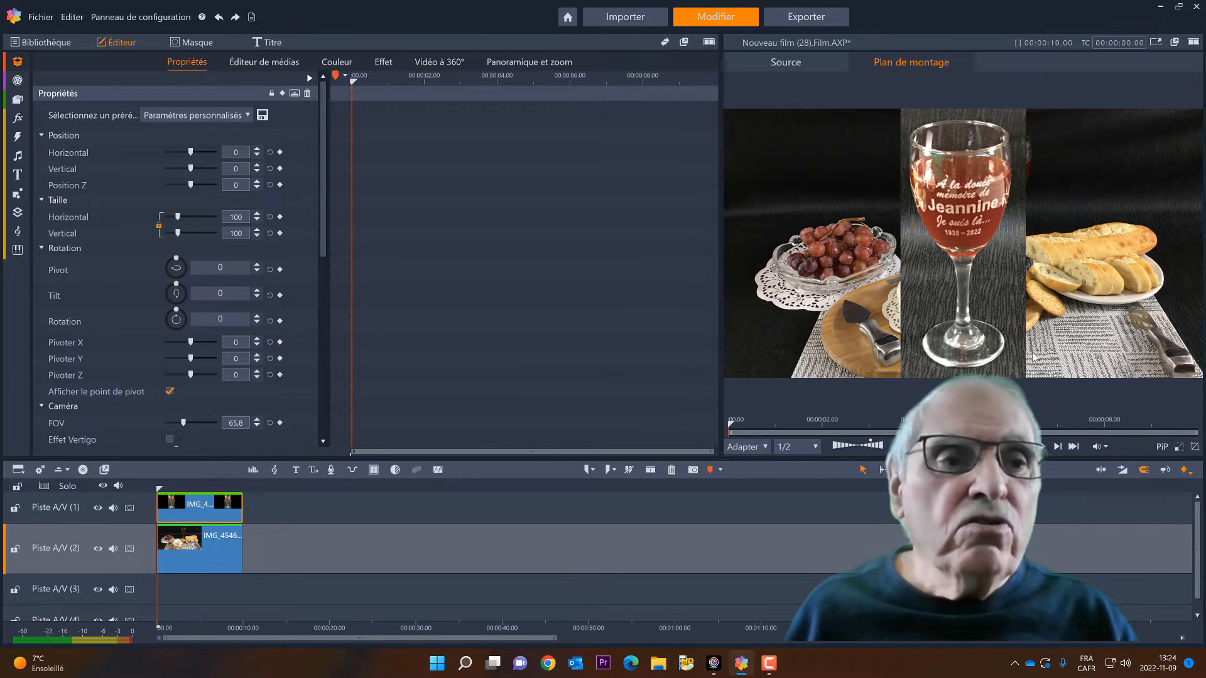
left_click(954, 338)
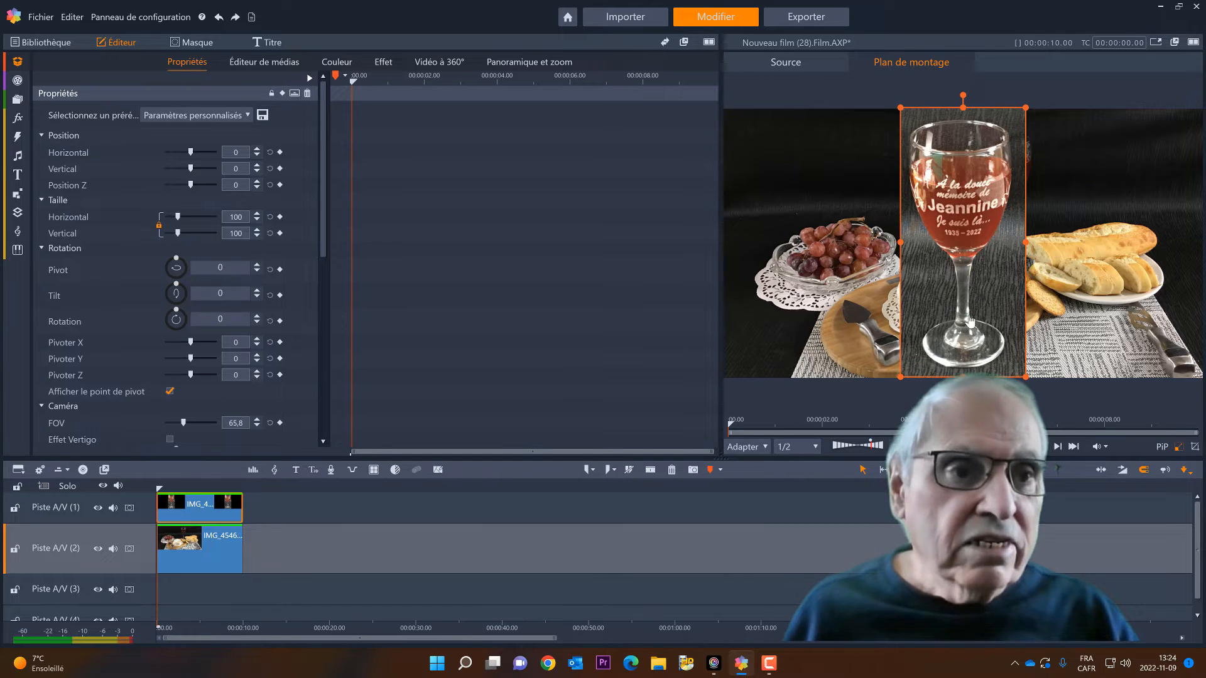
left_click_drag(901, 377, 960, 249)
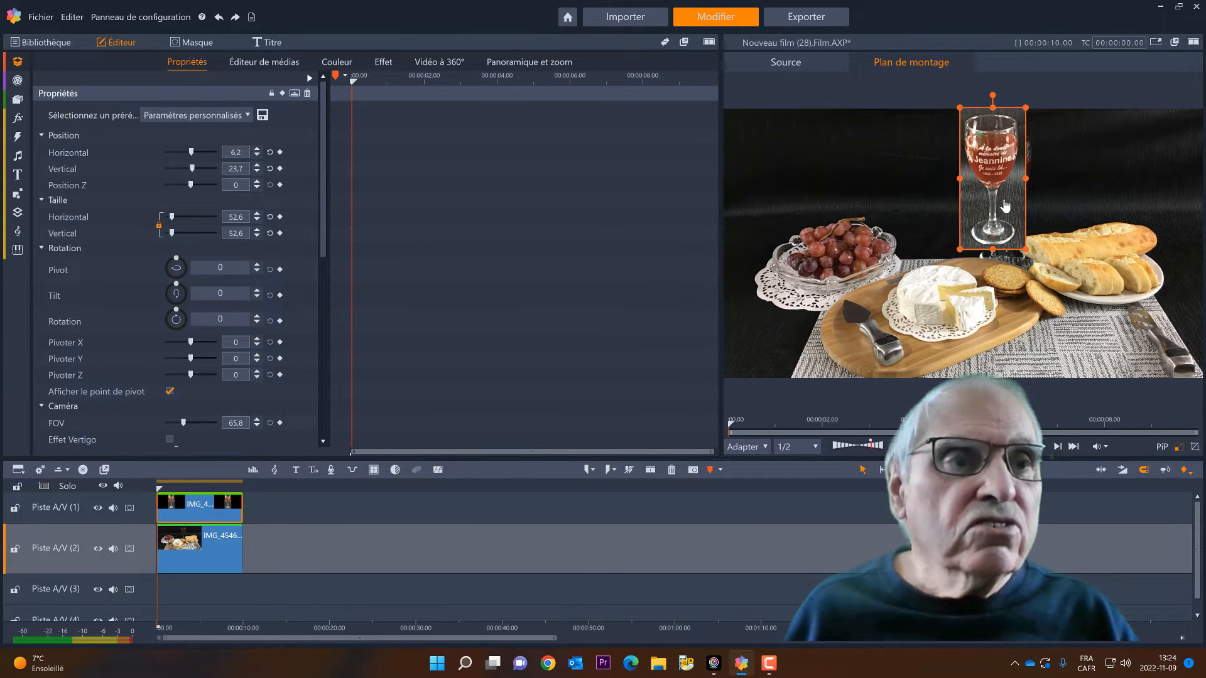
left_click_drag(1003, 198, 939, 213)
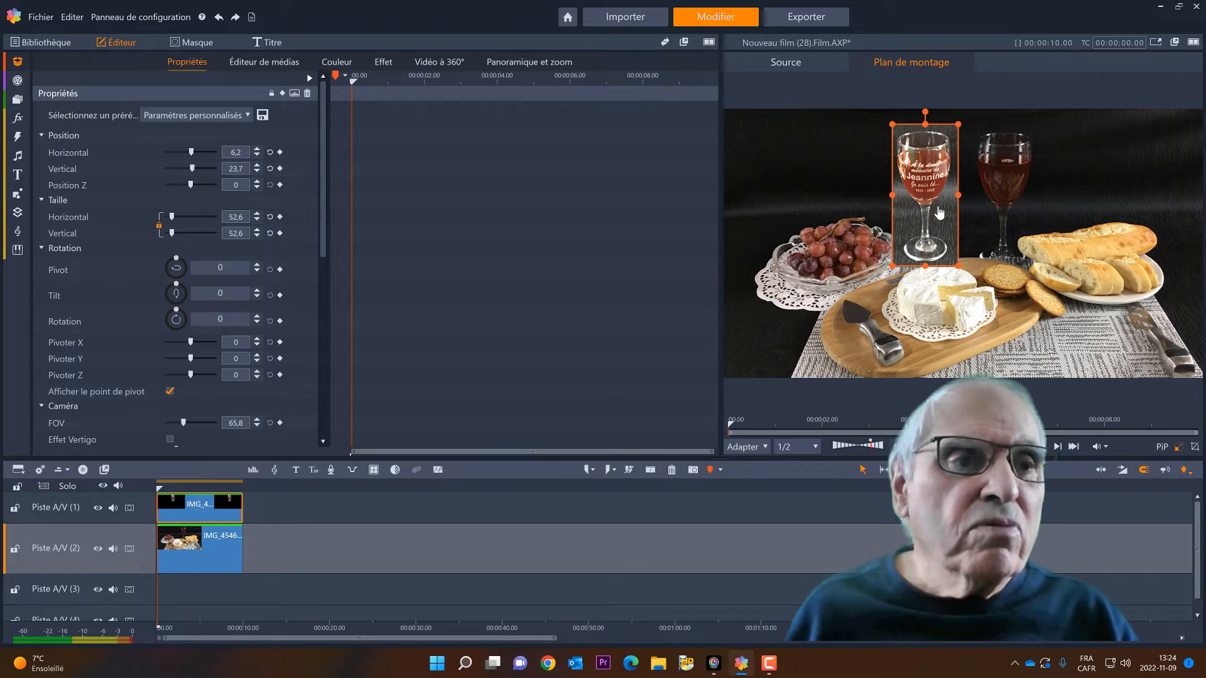
left_click_drag(940, 213, 934, 170)
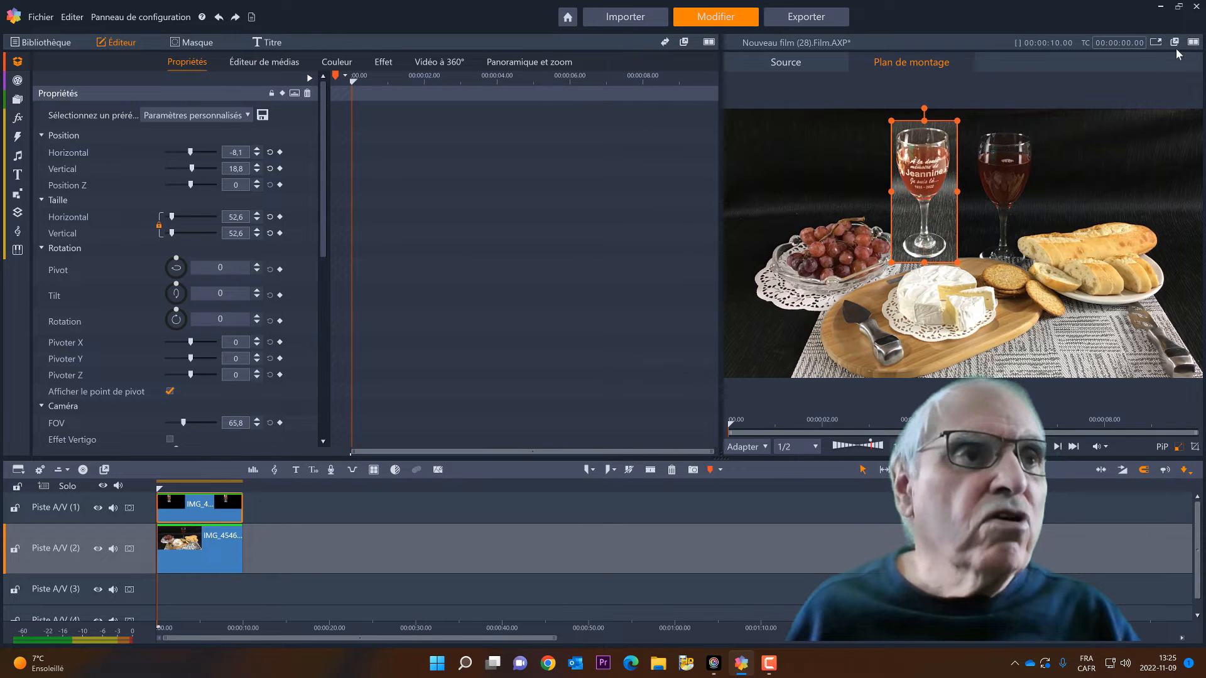
left_click(1158, 43)
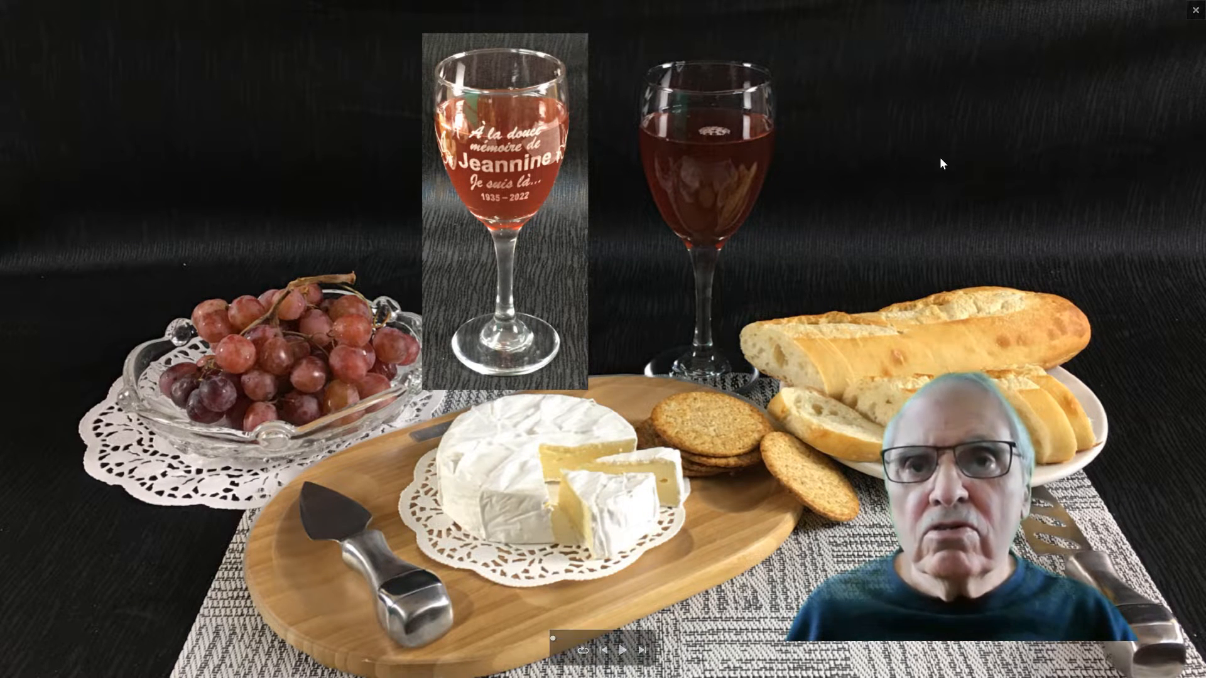
left_click(1195, 11)
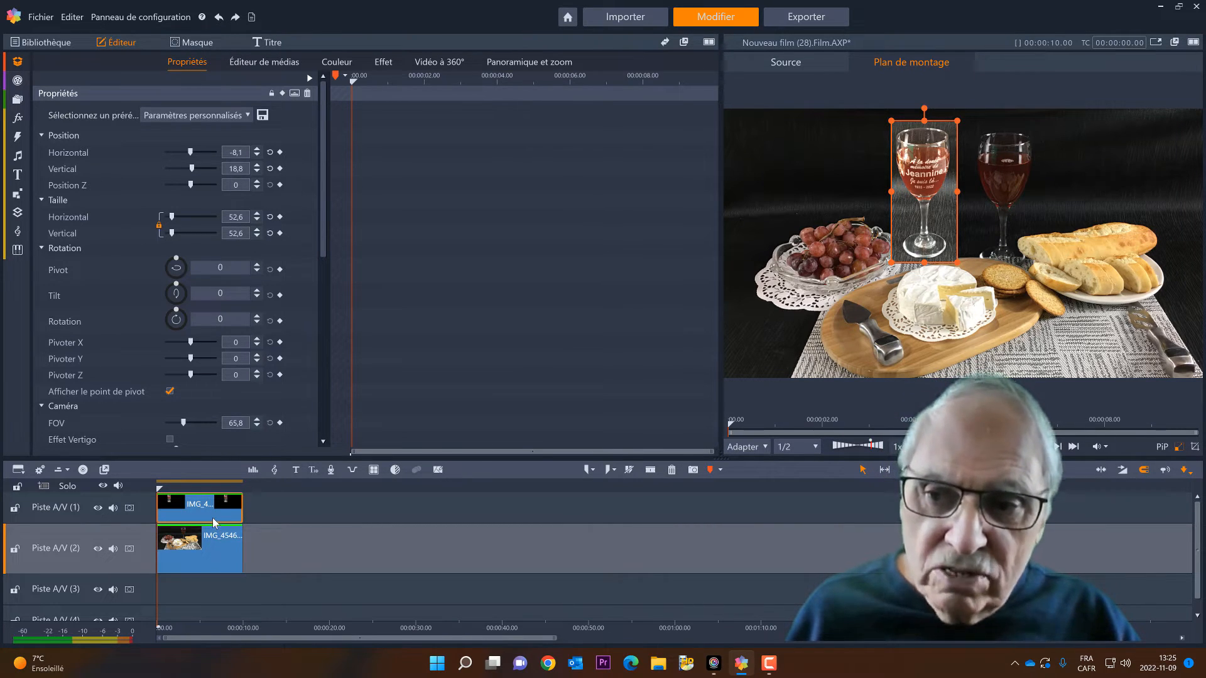
Create a clip mask on the glass clip and add a shape-type mask to it
left_click(187, 43)
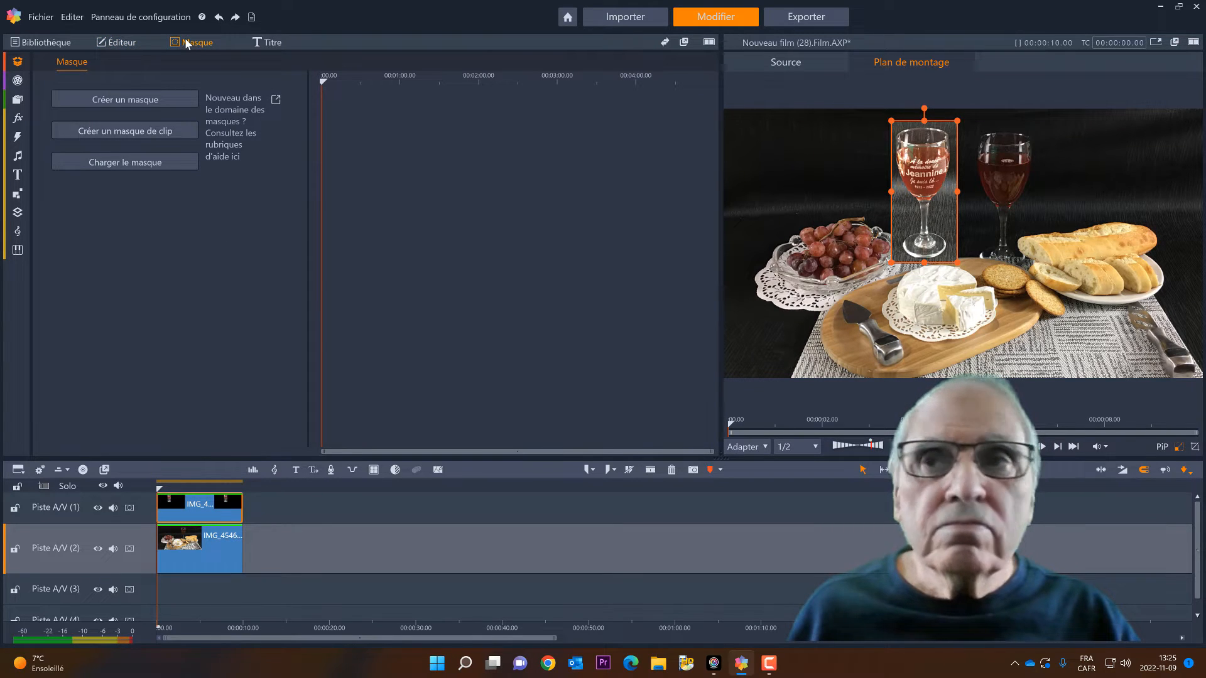
left_click(141, 134)
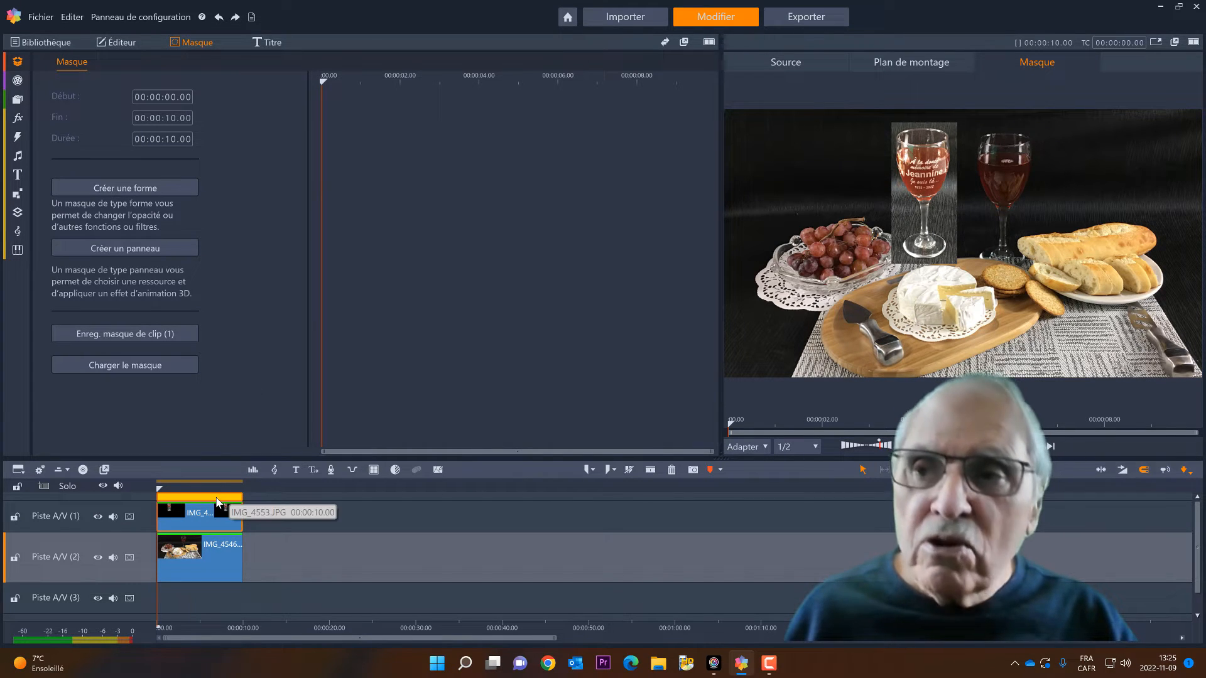
left_click(144, 189)
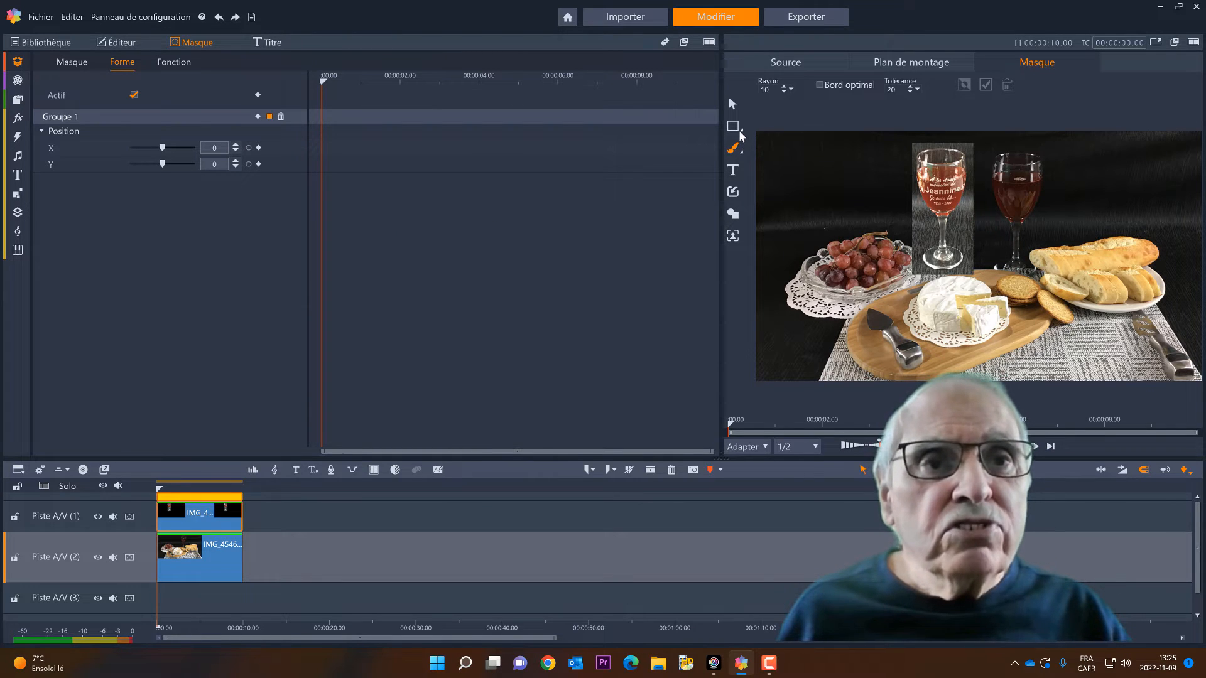
At 50% preview zoom, start a pen-tool mask outline and trace the glass rim from its left edge to its right edge
left_click(733, 125)
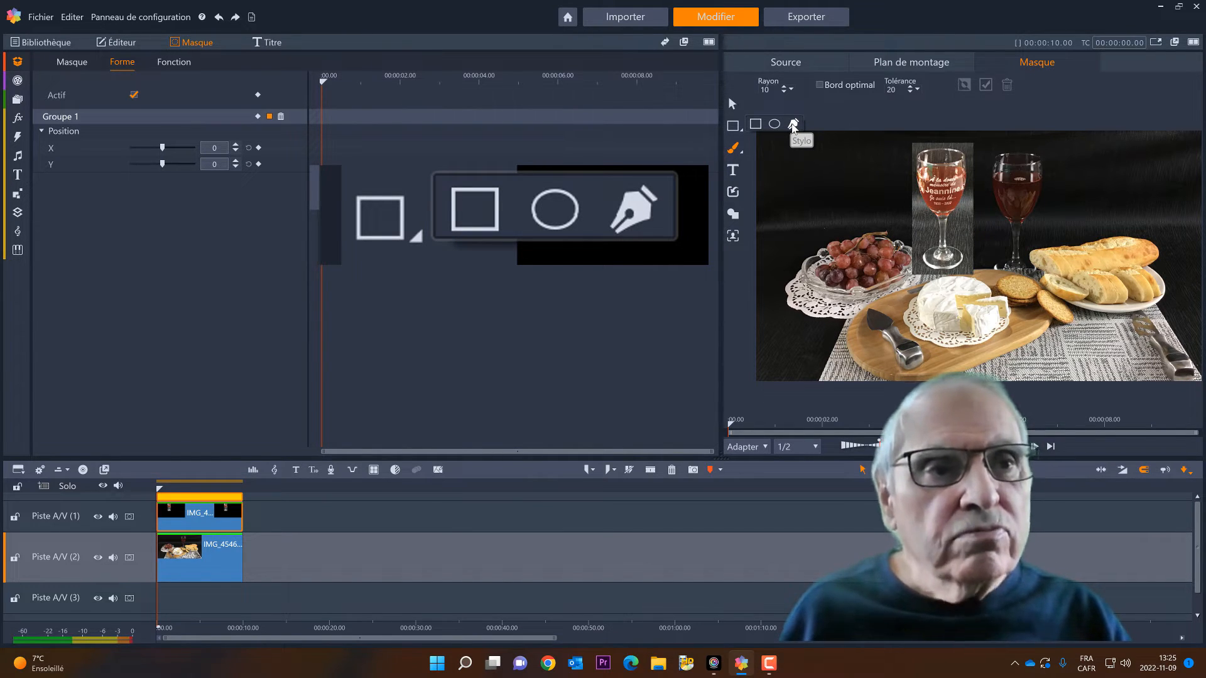
left_click(765, 447)
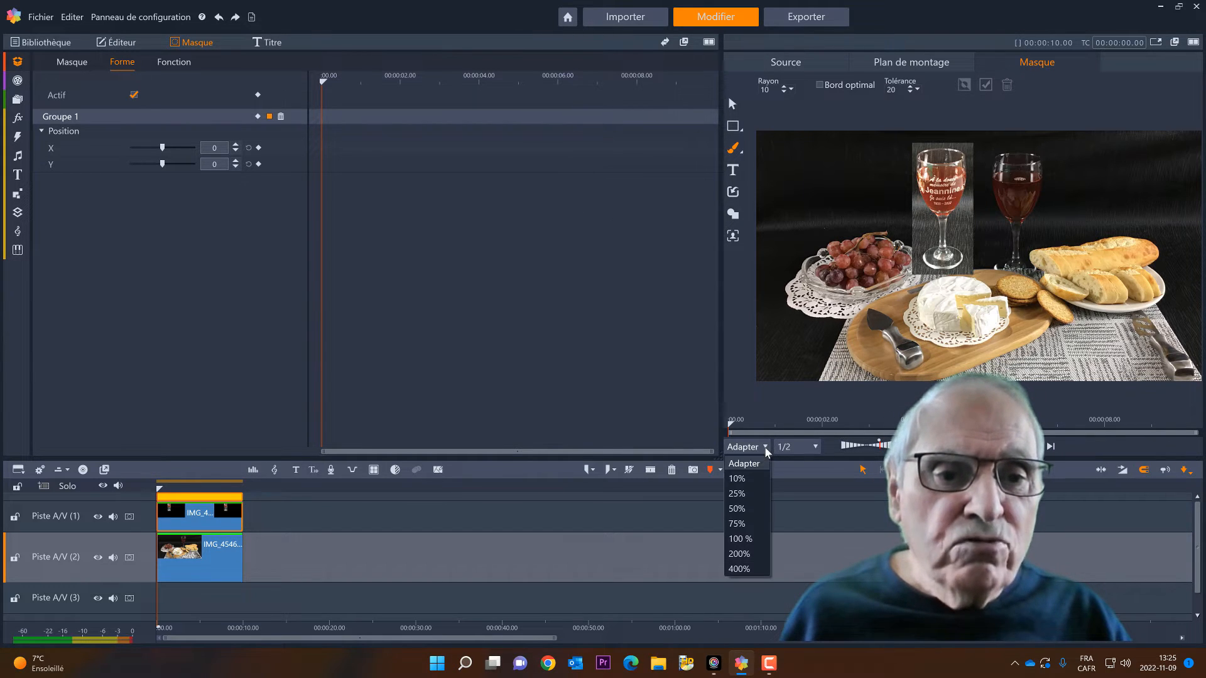
left_click(739, 510)
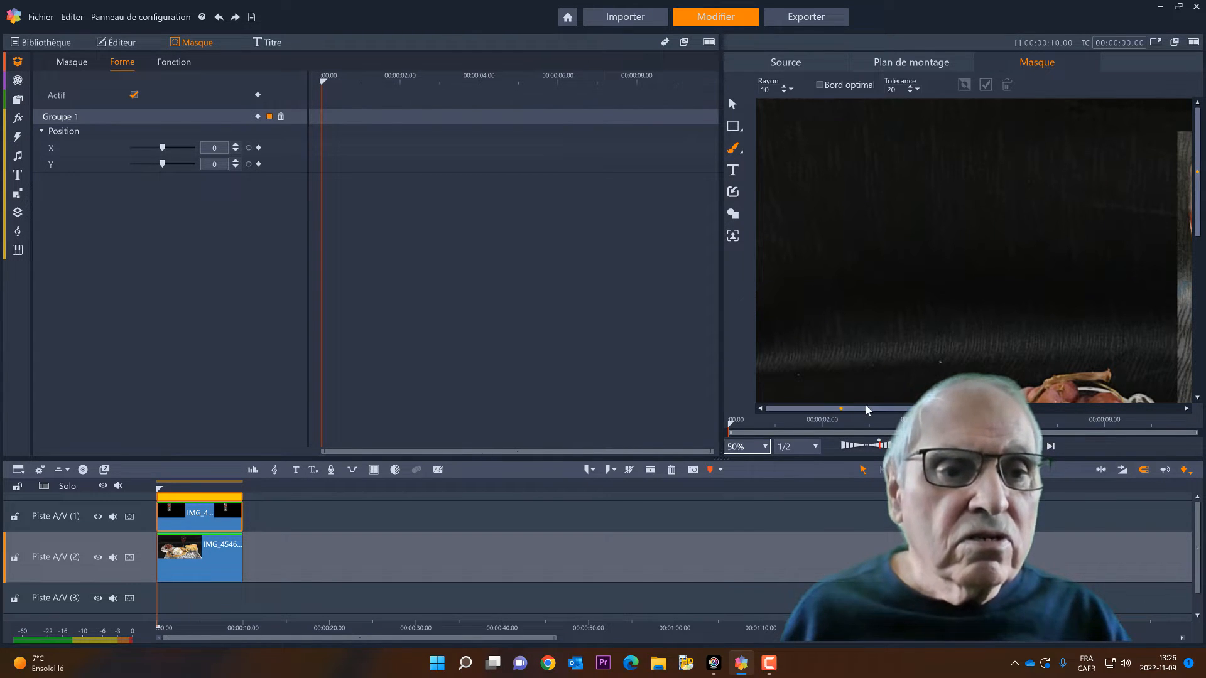
left_click_drag(867, 409, 961, 409)
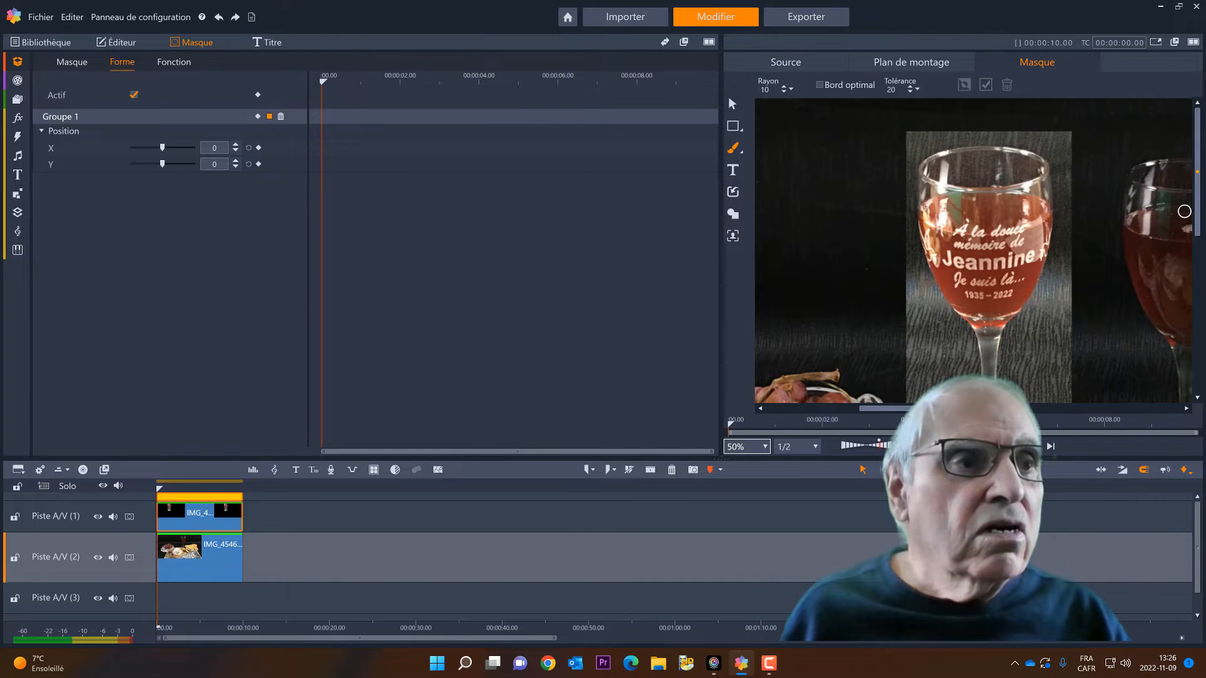
mouse_move(1204, 202)
left_mouse_down()
mouse_move(1204, 239)
mouse_move(1204, 211)
left_mouse_up()
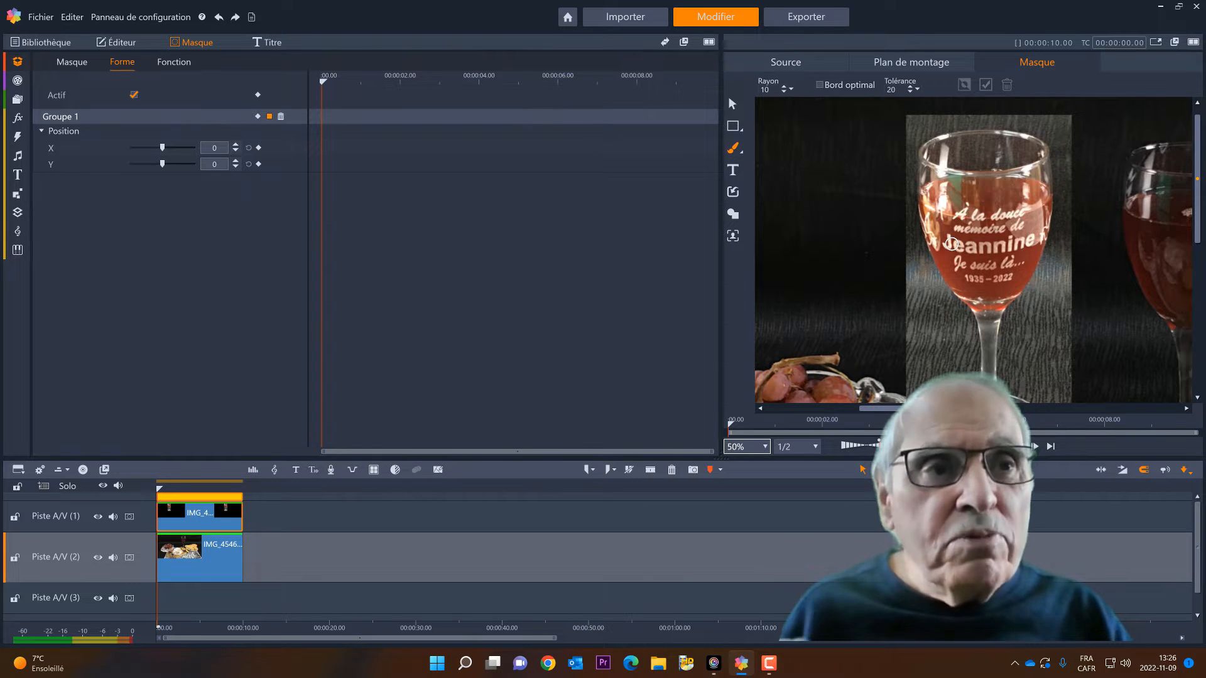
left_click(742, 136)
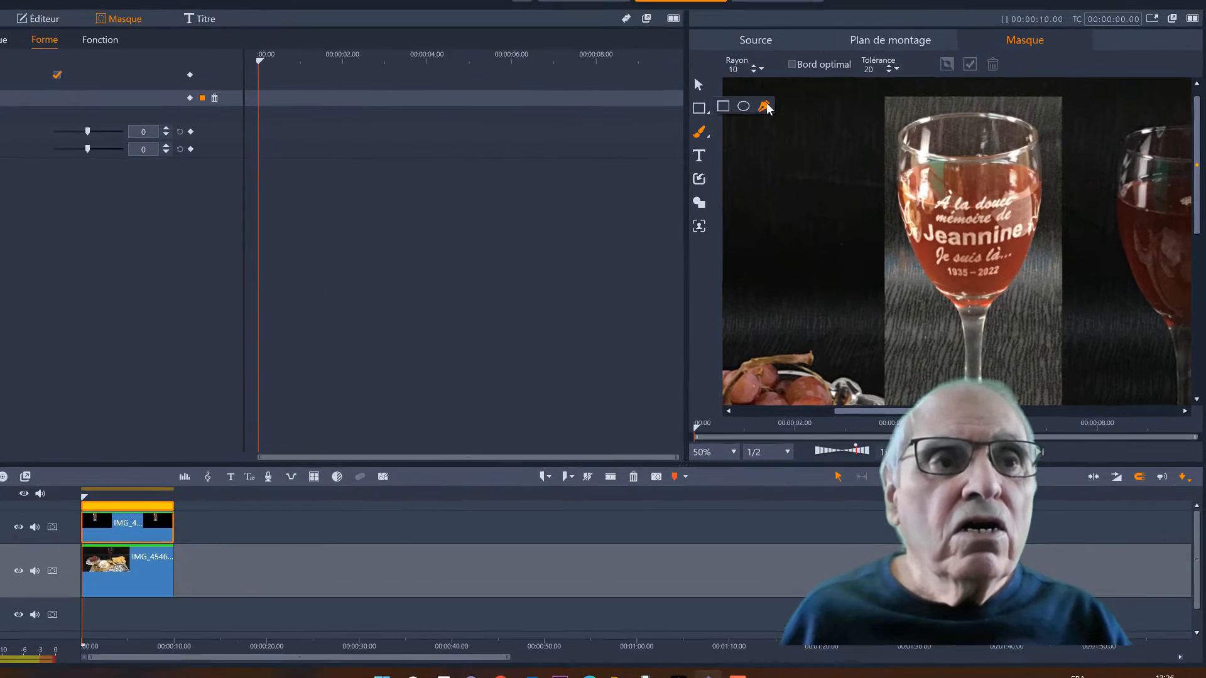
left_click(764, 107)
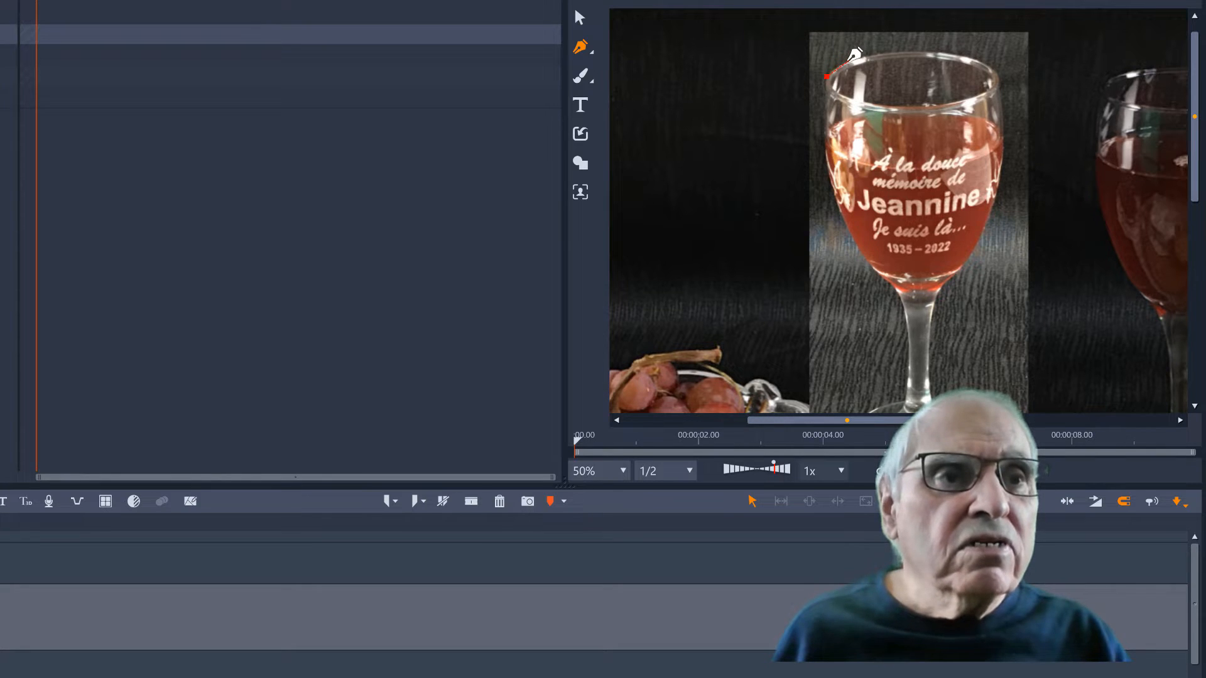
left_click(849, 61)
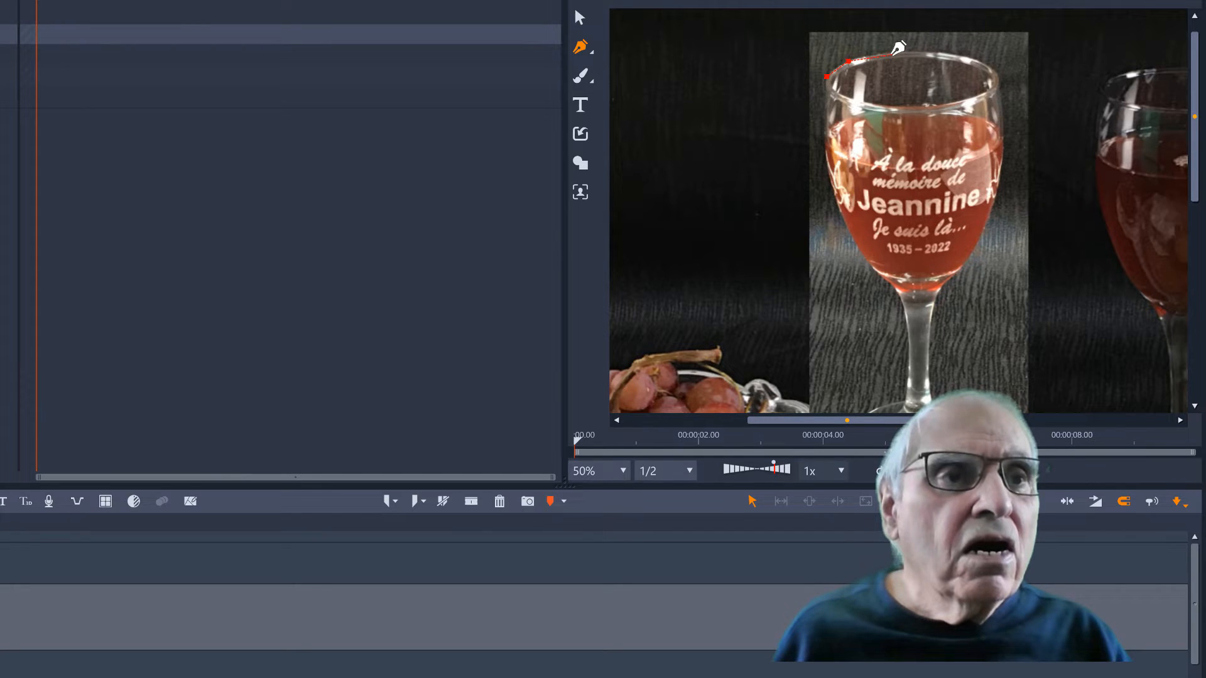
left_click(892, 54)
left_click(938, 51)
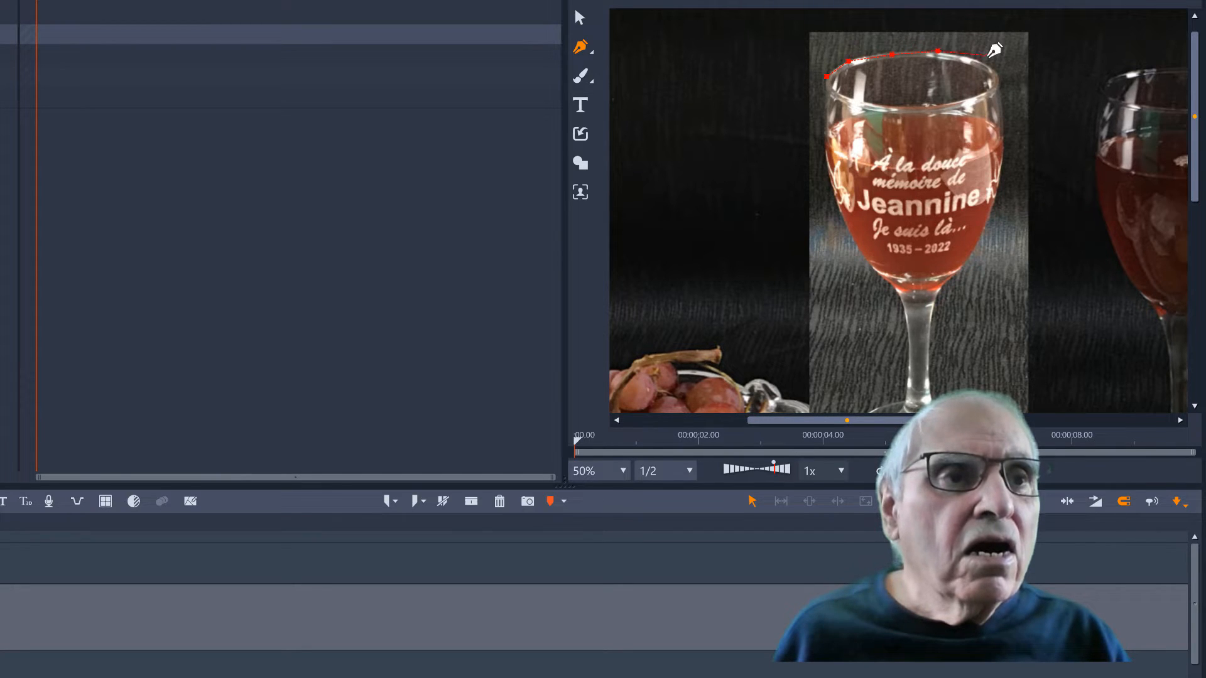
left_click(983, 59)
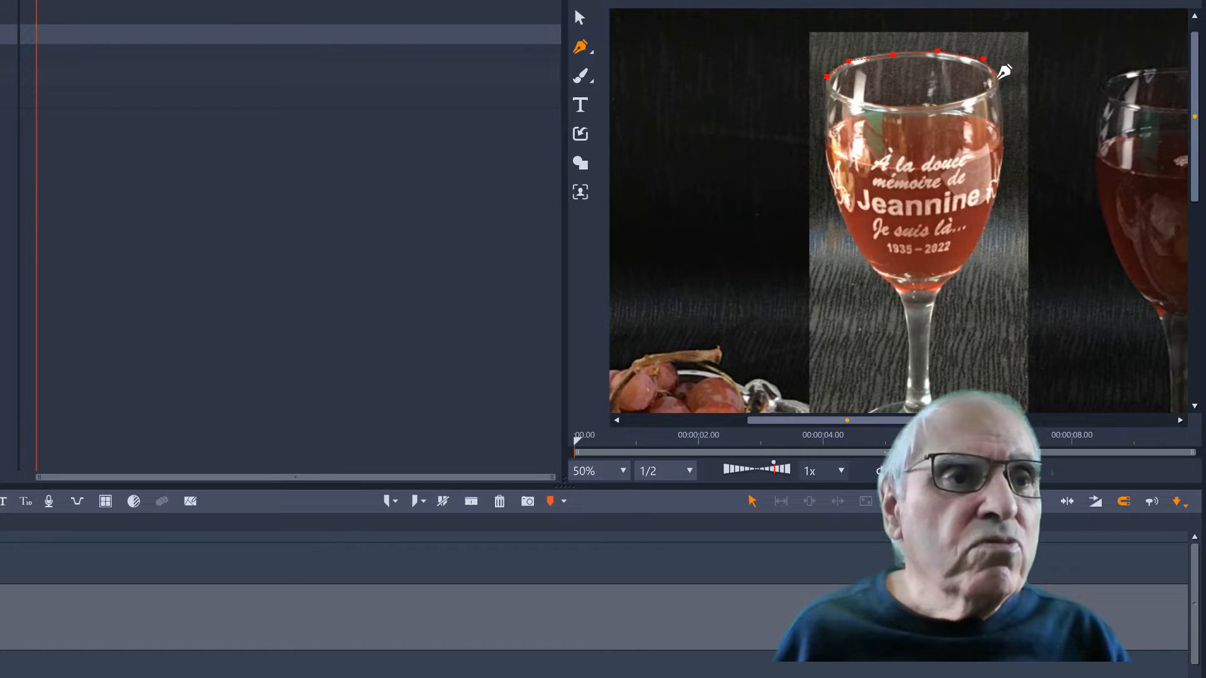
left_click(1003, 76)
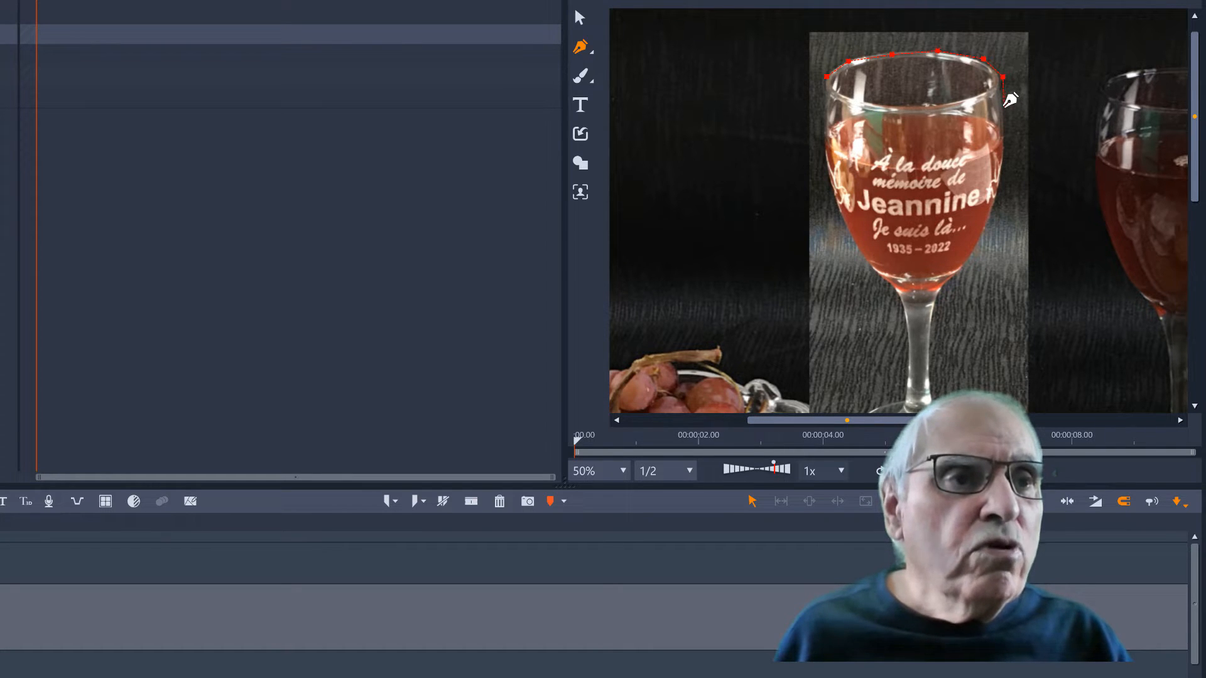
Continue the mask outline down the right side of the glass bowl and stem to the top of the foot
left_click(1004, 107)
left_click(1005, 165)
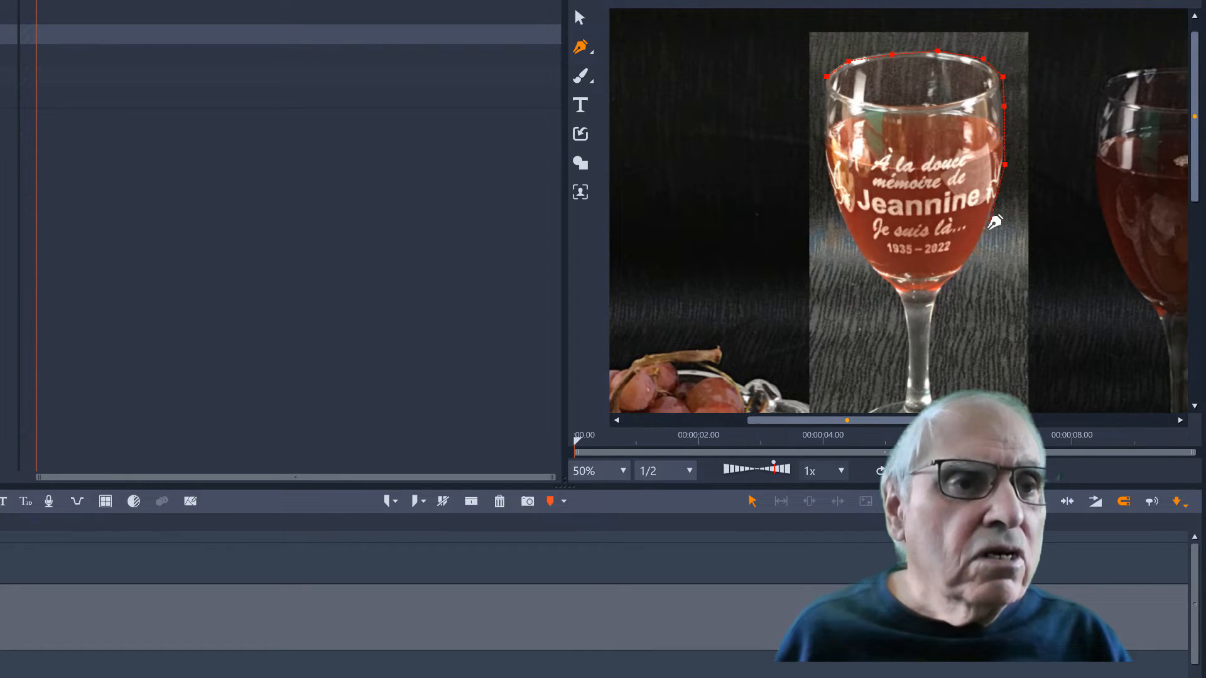
left_click(990, 228)
left_click(960, 274)
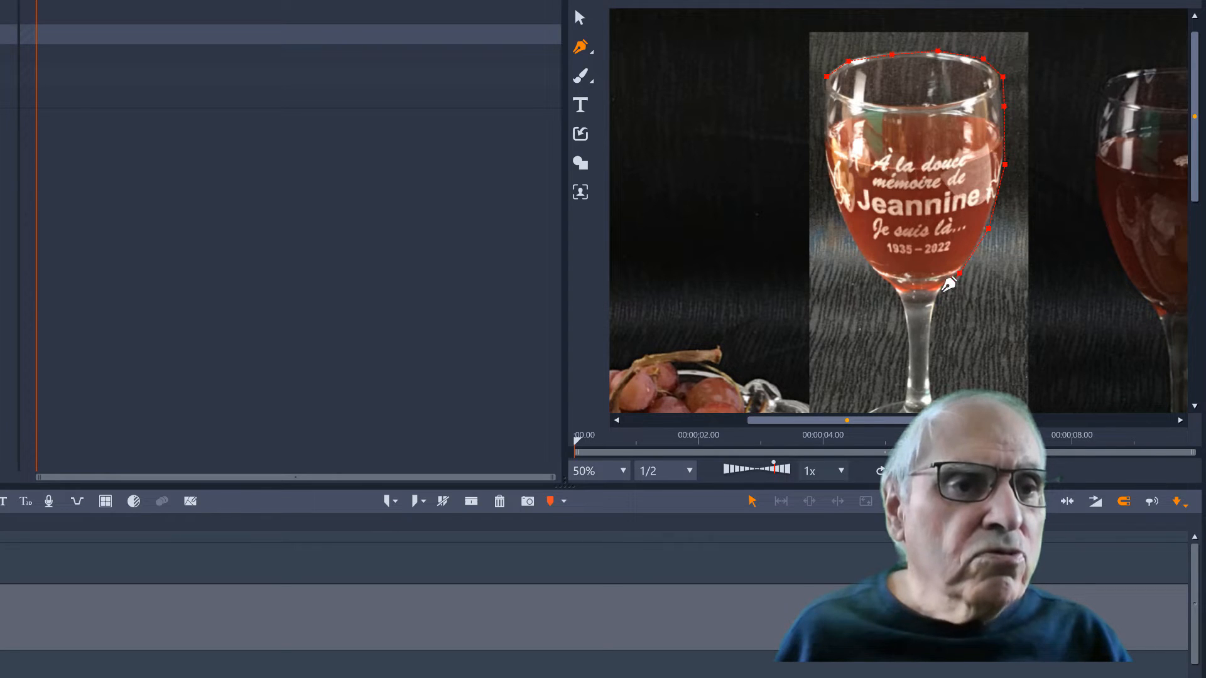
left_click(938, 291)
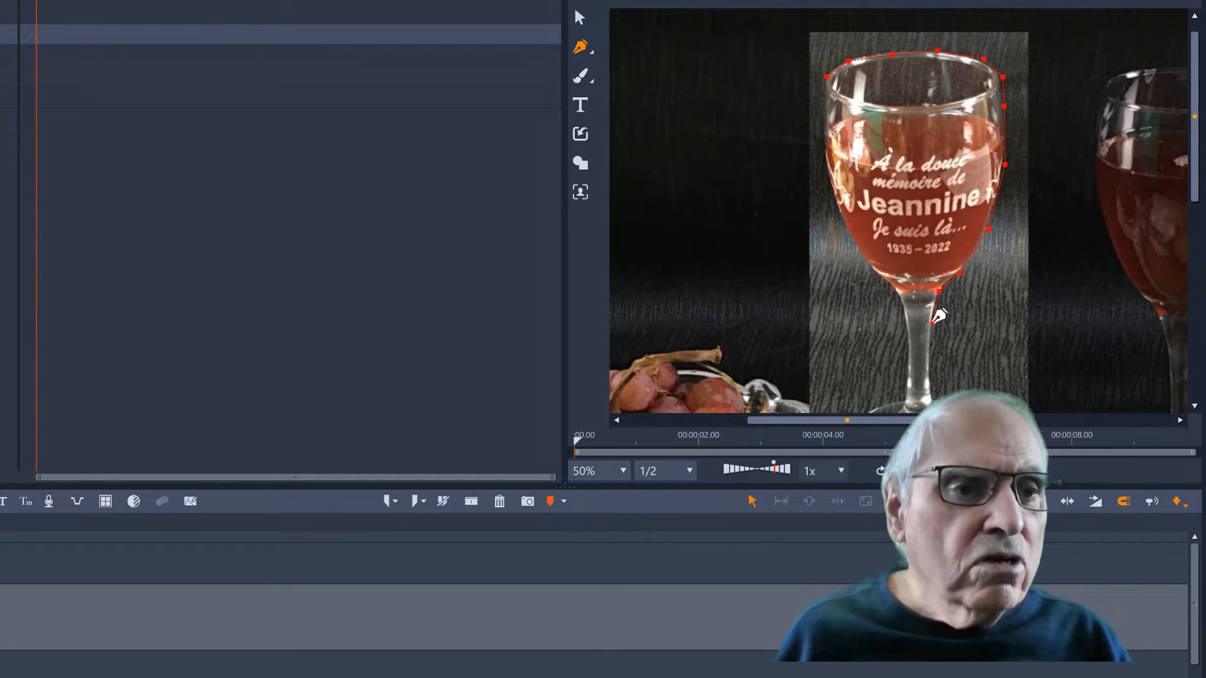
left_click(933, 323)
left_click(931, 370)
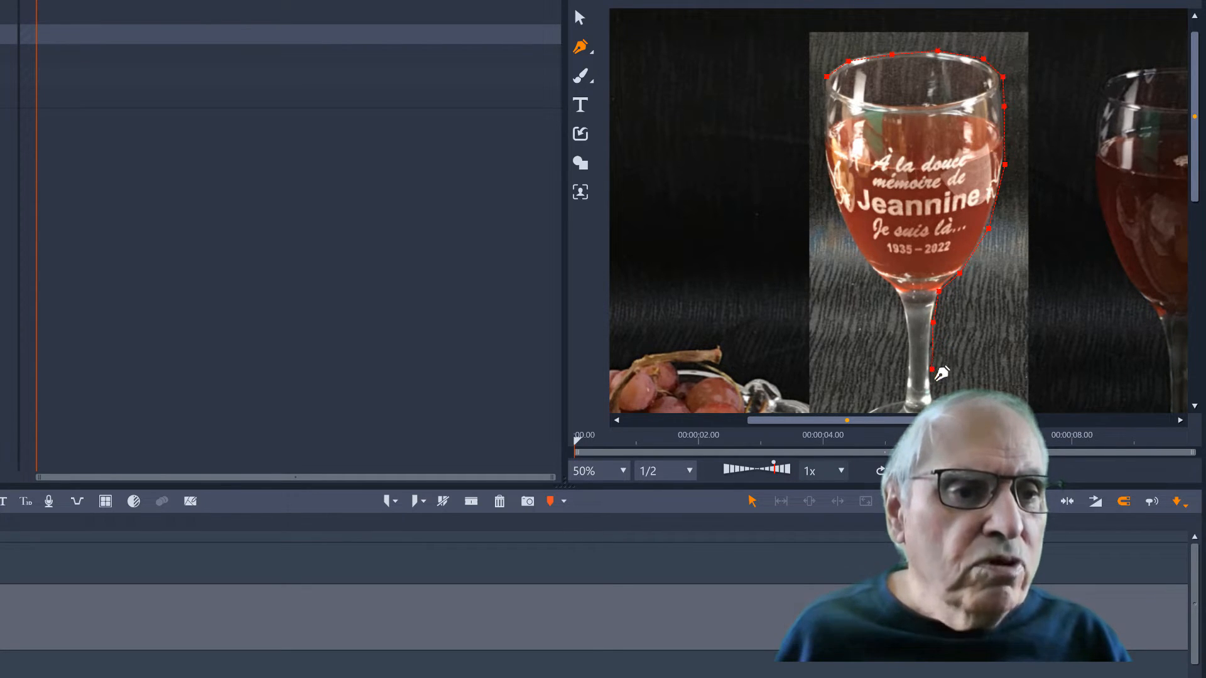
left_click(942, 394)
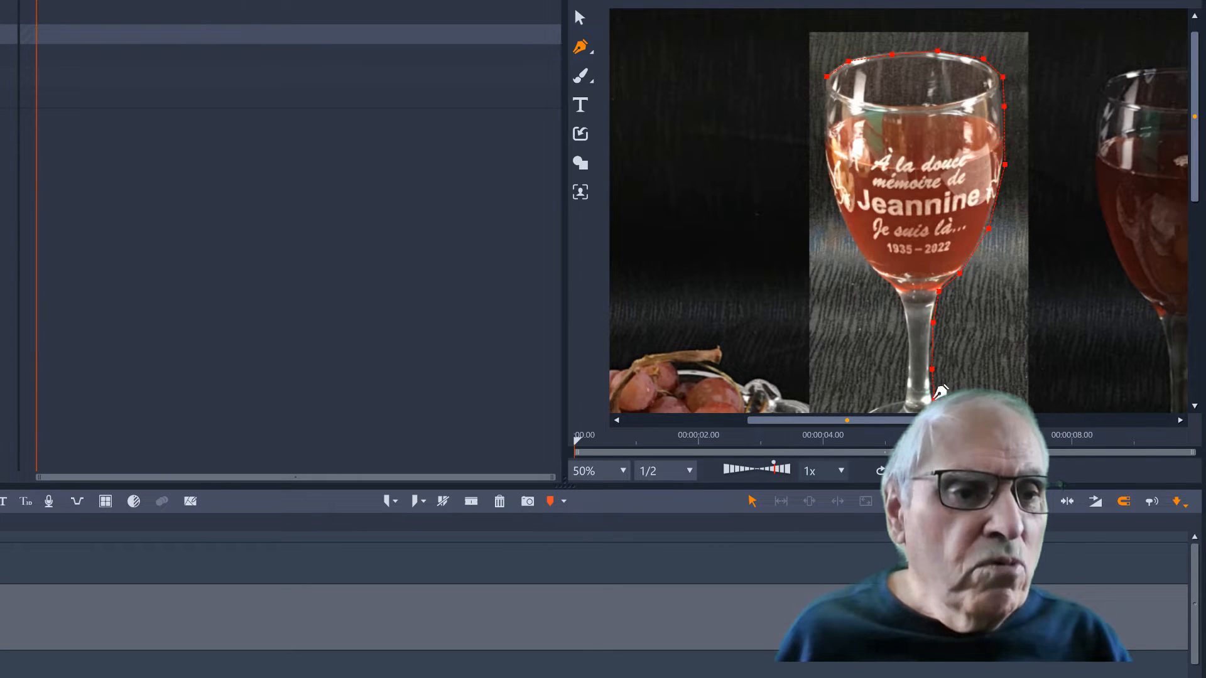
Trace the mask outline clockwise around the glass's foot, ending just left of the stem base
left_click_drag(1197, 181, 1193, 272)
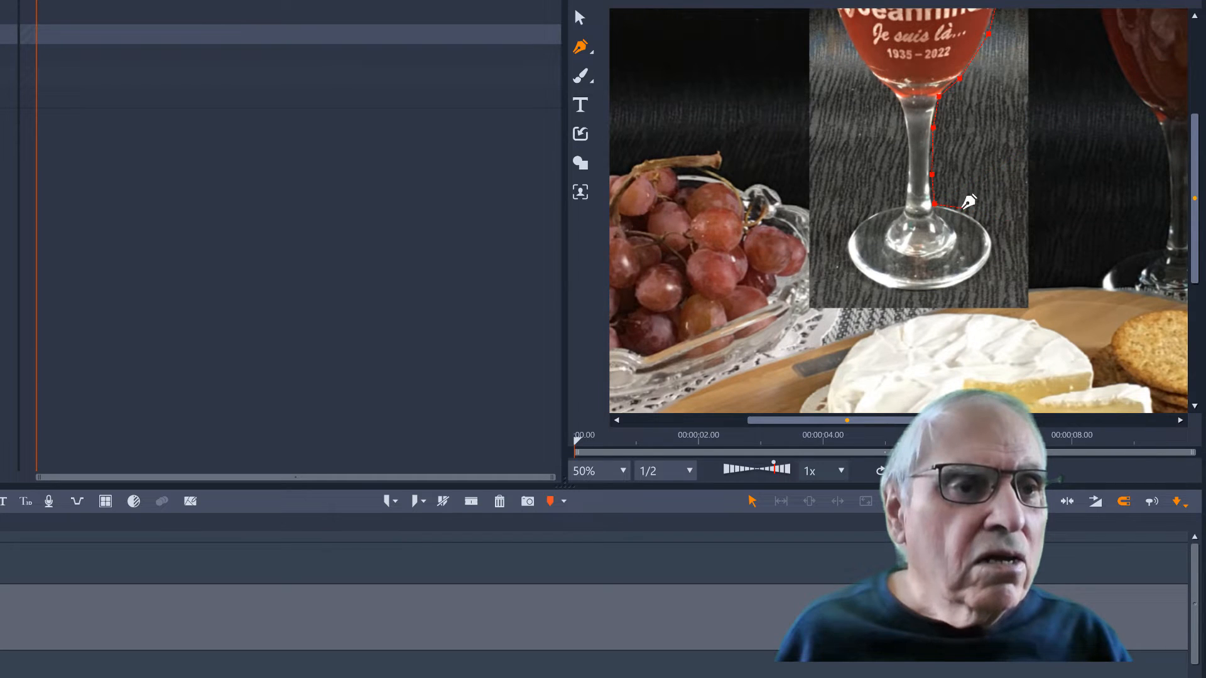
left_click(963, 208)
left_click(988, 233)
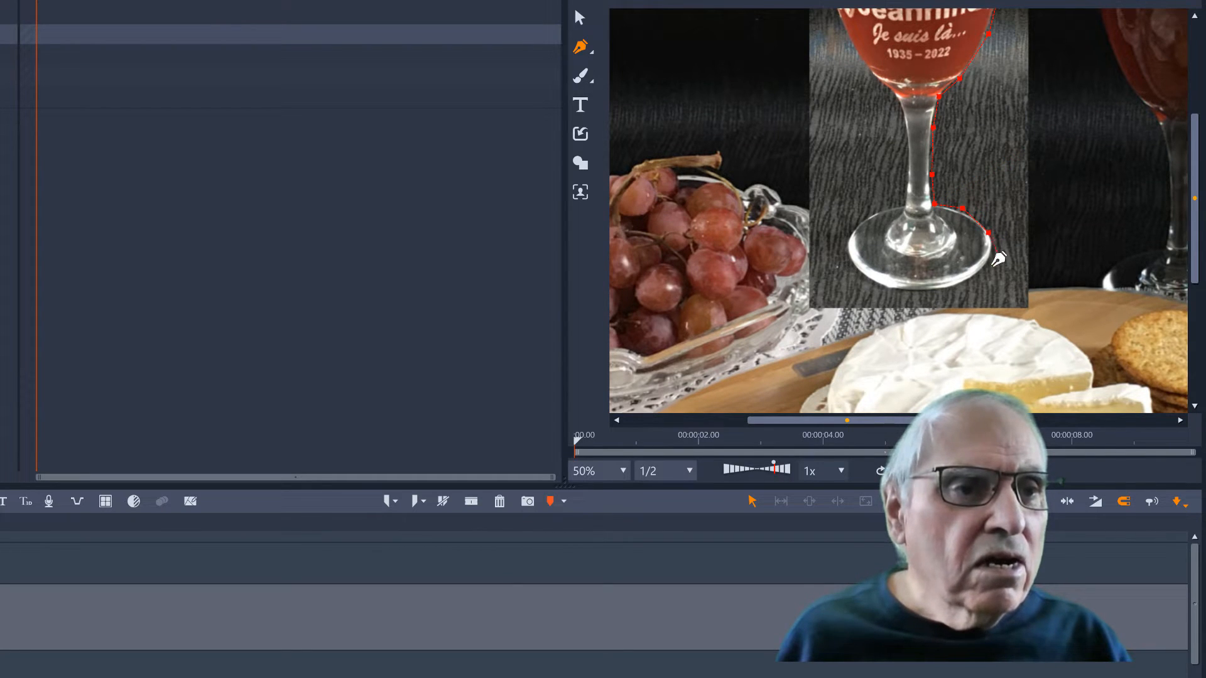
left_click(977, 277)
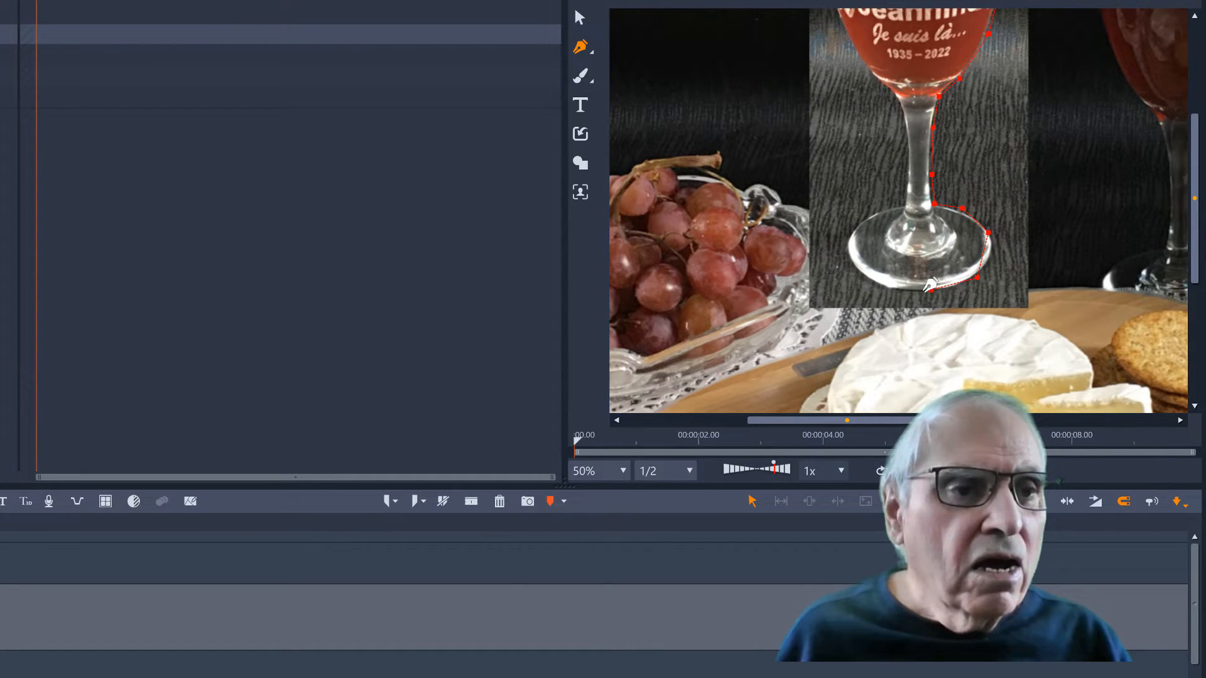
left_click(931, 290)
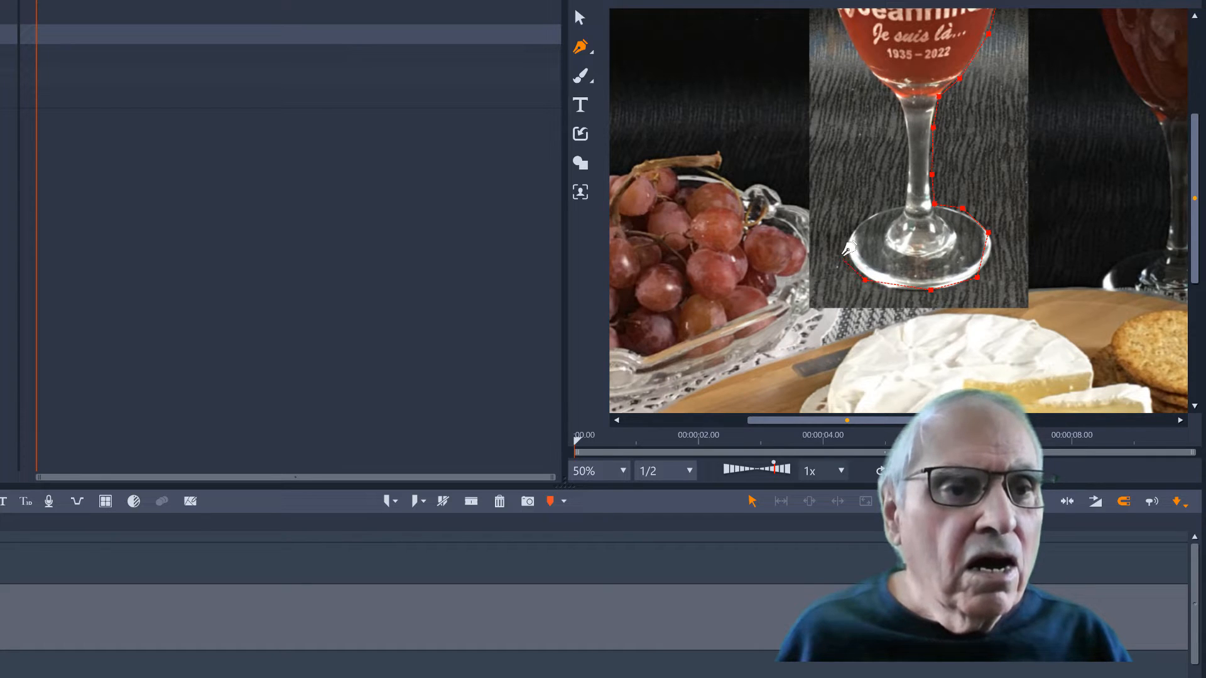
left_click(858, 228)
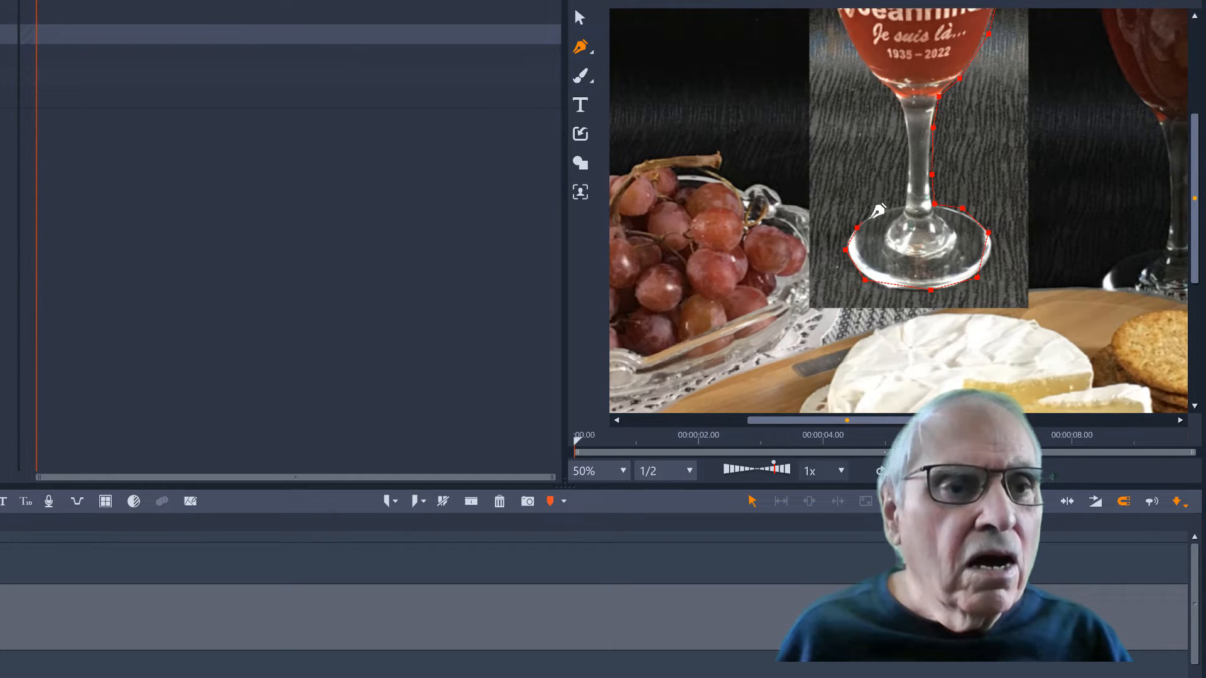
left_click(881, 211)
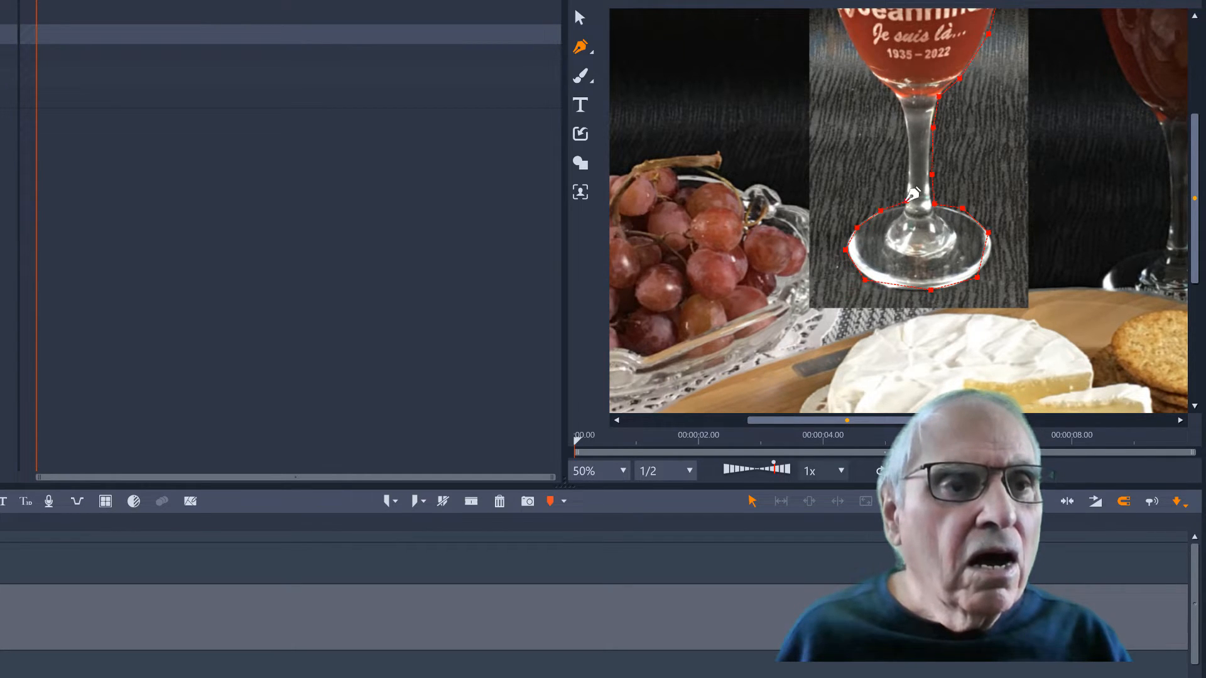
Trace the outline up the left side of the stem and bowl, close it at the rim's starting point, and leave the pen tool
left_click(907, 202)
left_click(910, 169)
left_click(904, 126)
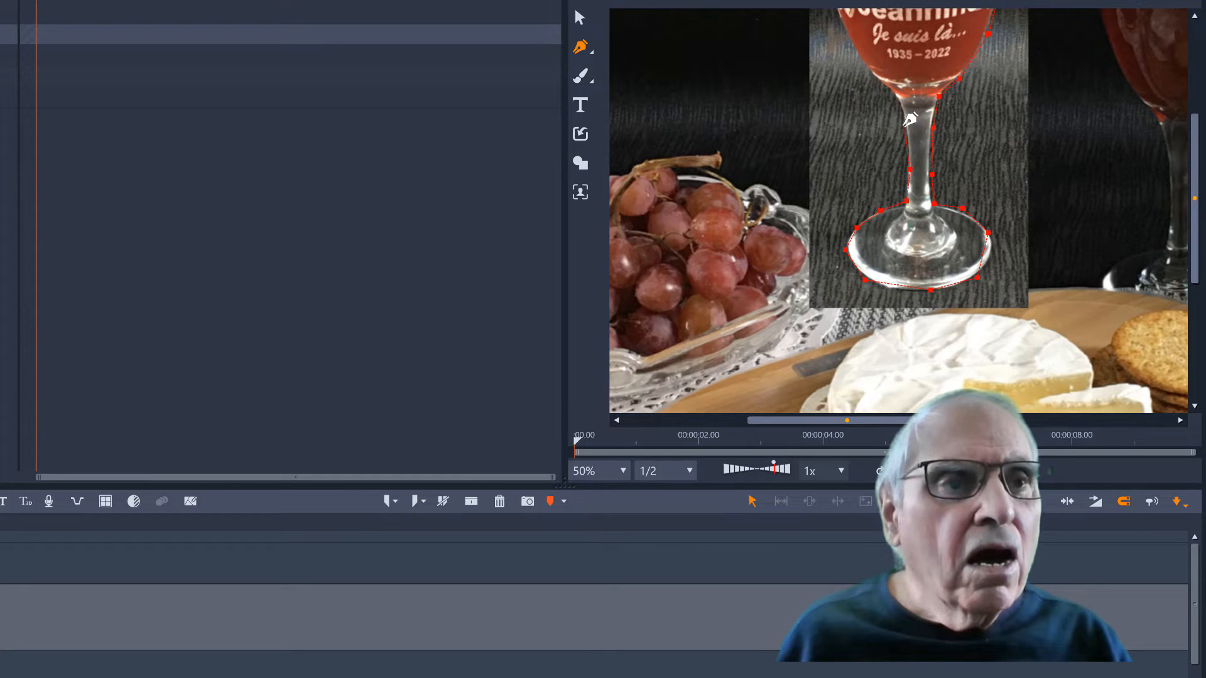
left_click(897, 92)
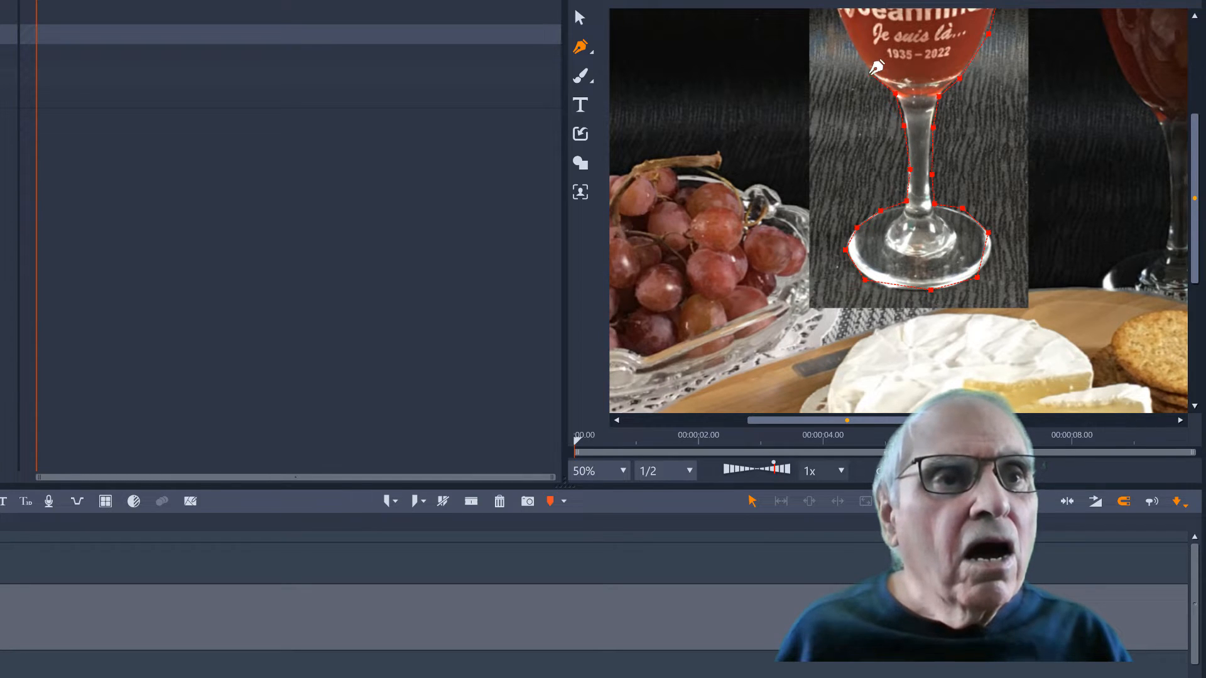
left_click_drag(1195, 157, 1196, 69)
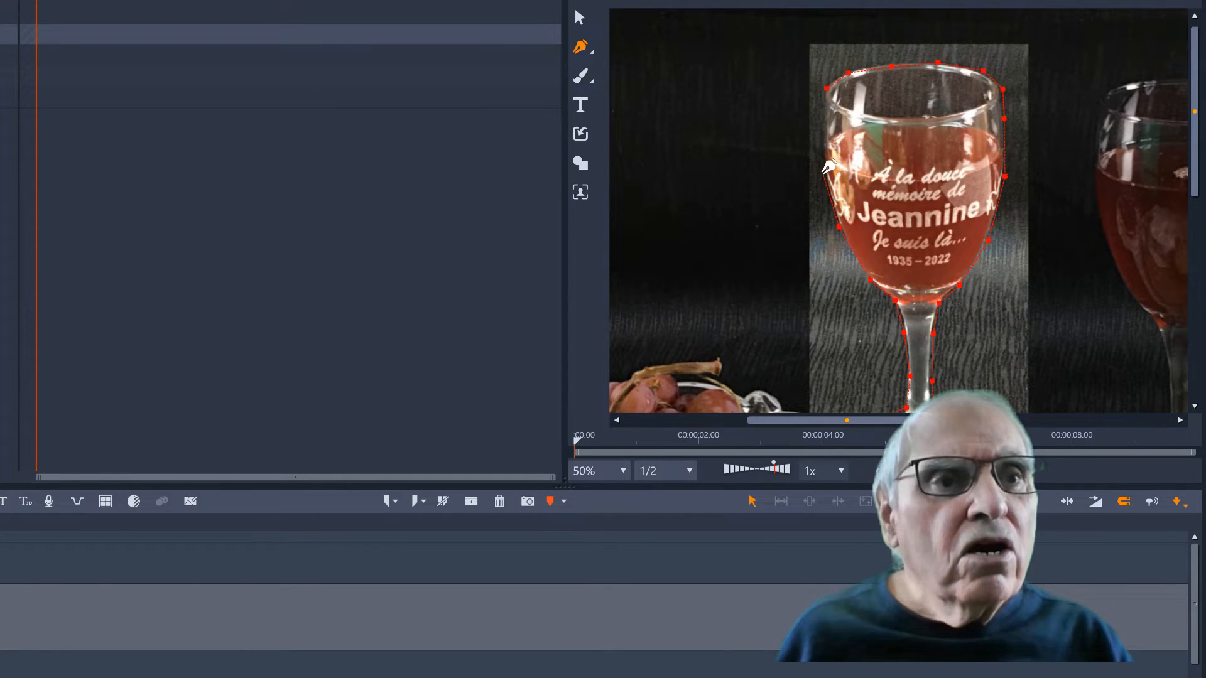
left_click(822, 127)
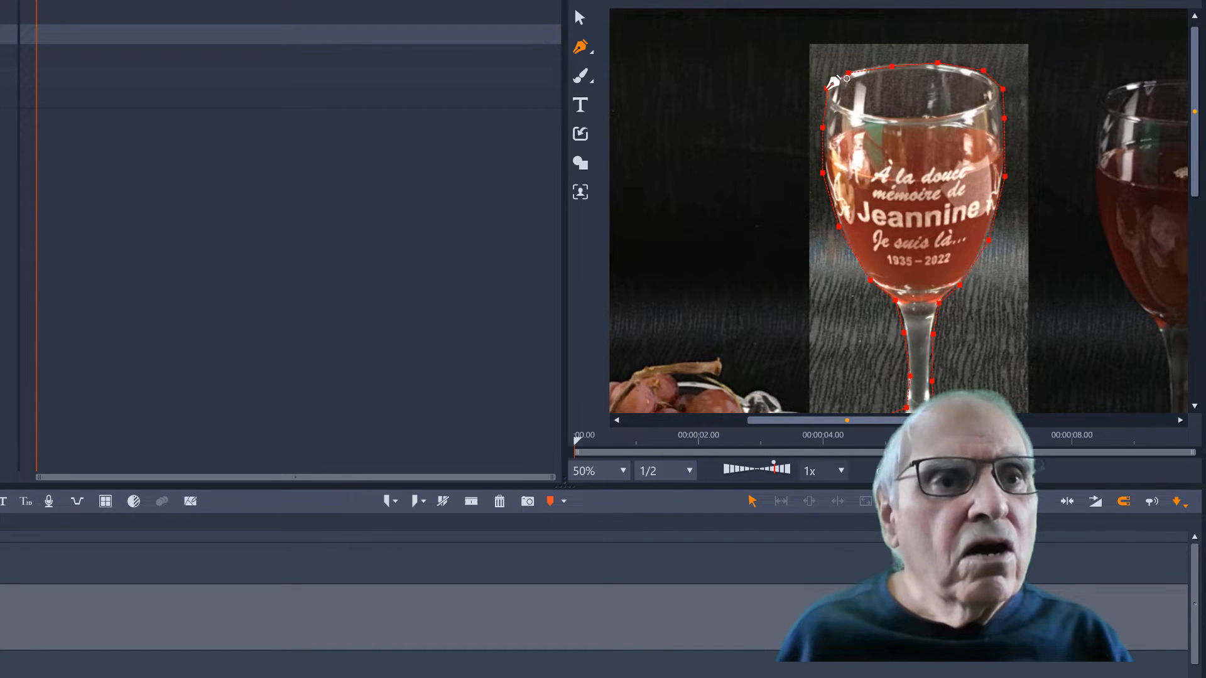
key("Escape")
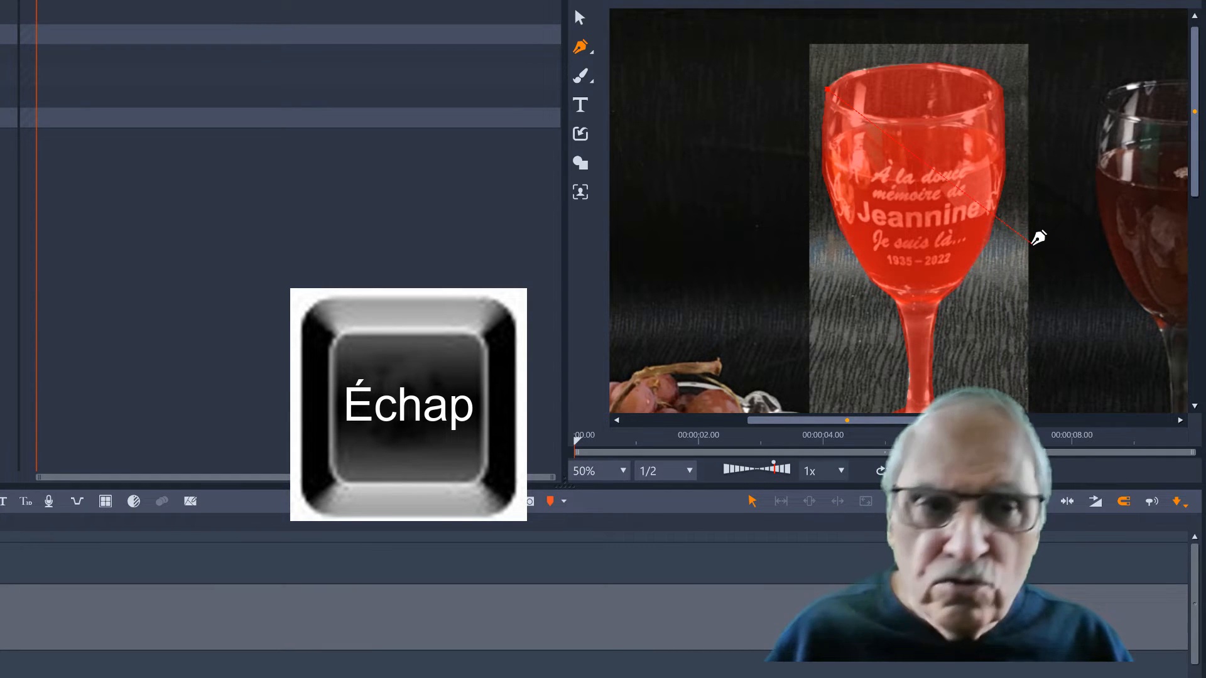
key("Escape")
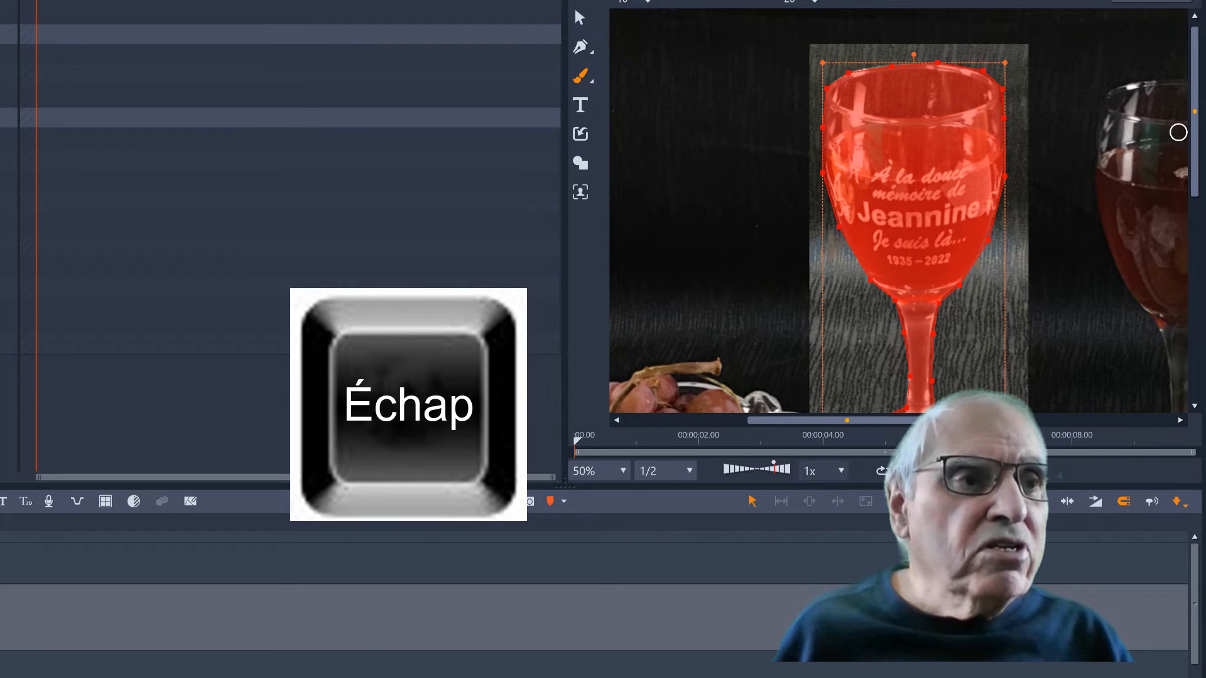
Refine the mask outline around the foot by adding points on its right and front edges so it follows the glass
left_click_drag(1193, 123, 1193, 220)
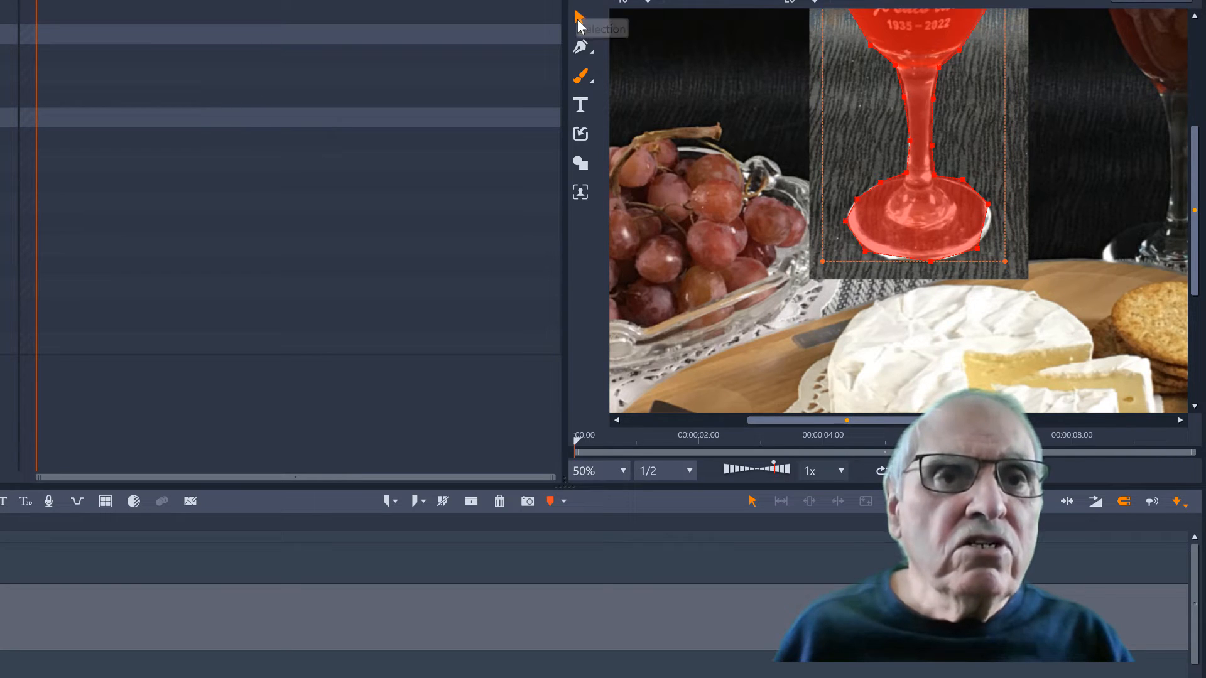
left_click(578, 21)
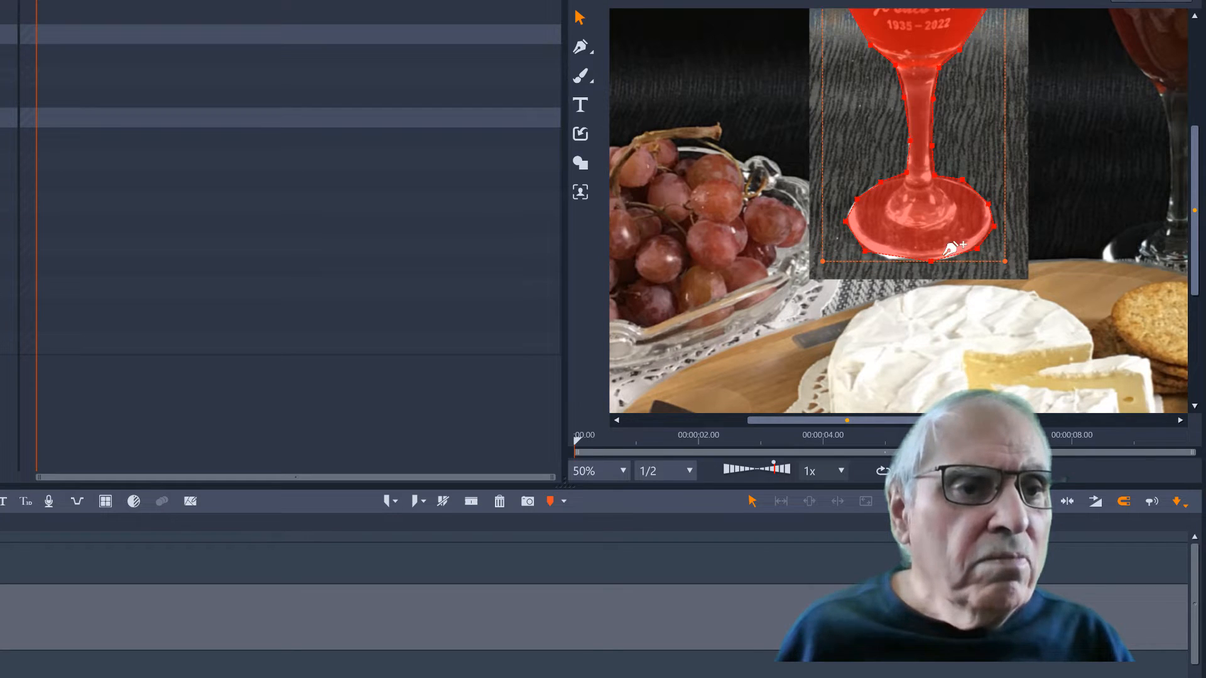
left_click(900, 258)
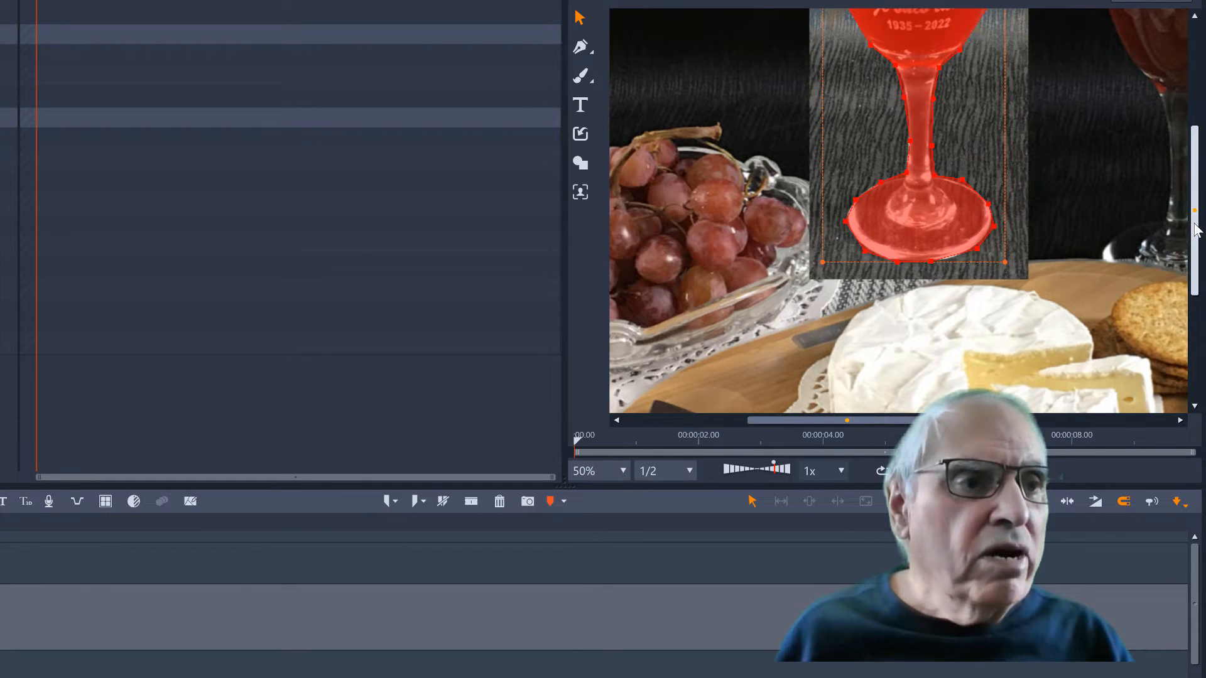
left_click_drag(1193, 239, 1184, 127)
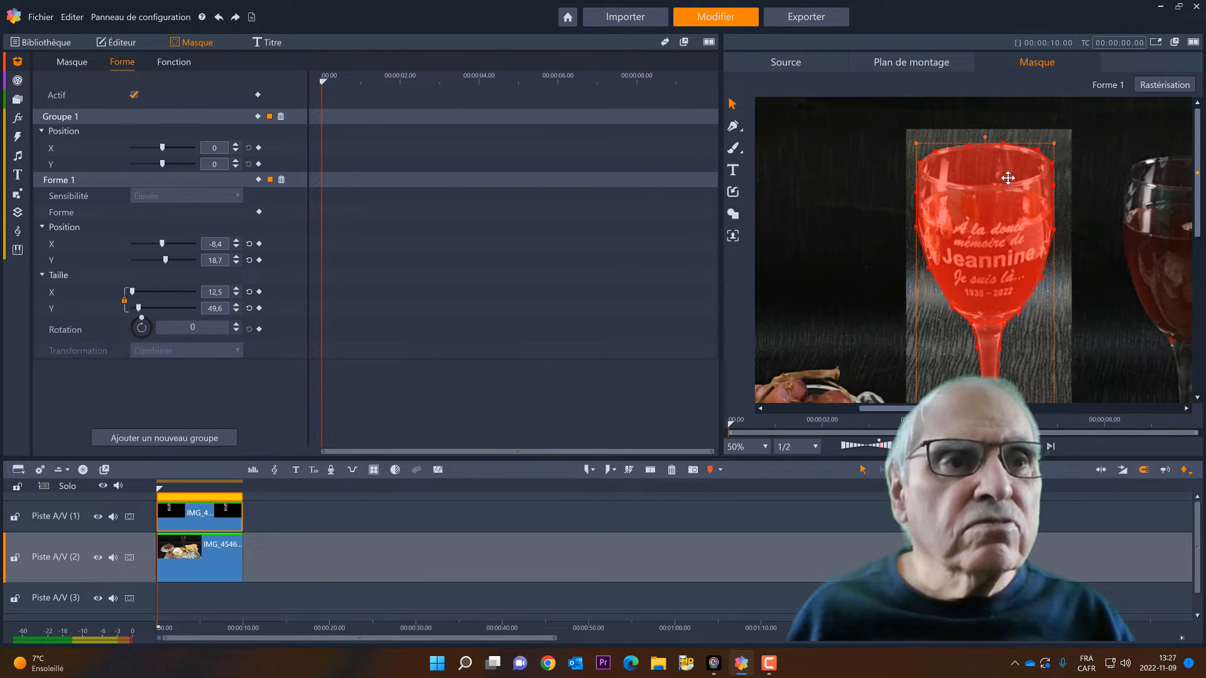
Set the function for the masked area to Opacité with an opacity of 100
left_click(167, 61)
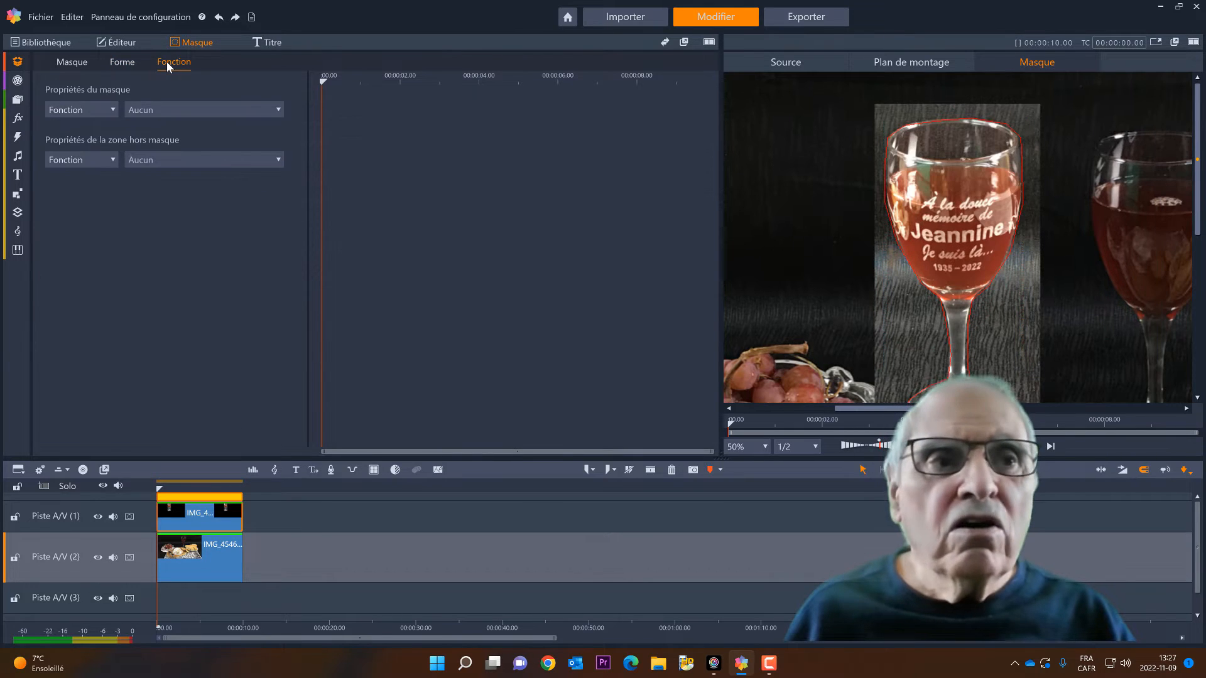
left_click(278, 110)
left_click(171, 142)
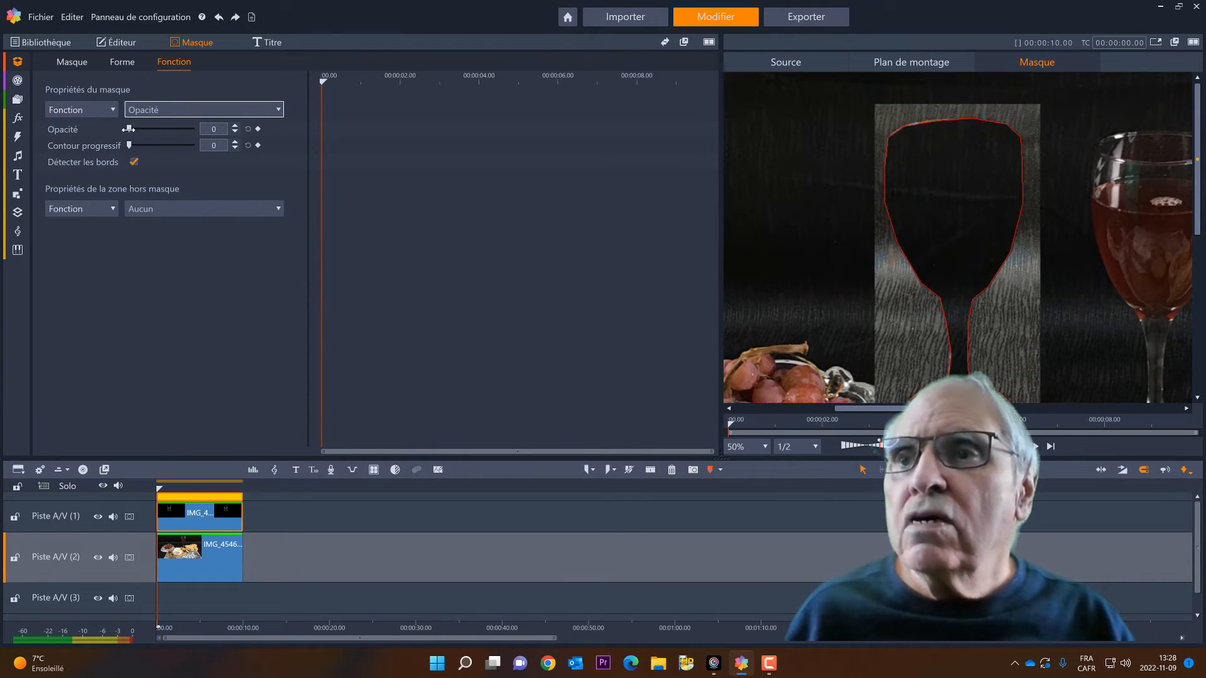
left_click_drag(129, 129, 189, 134)
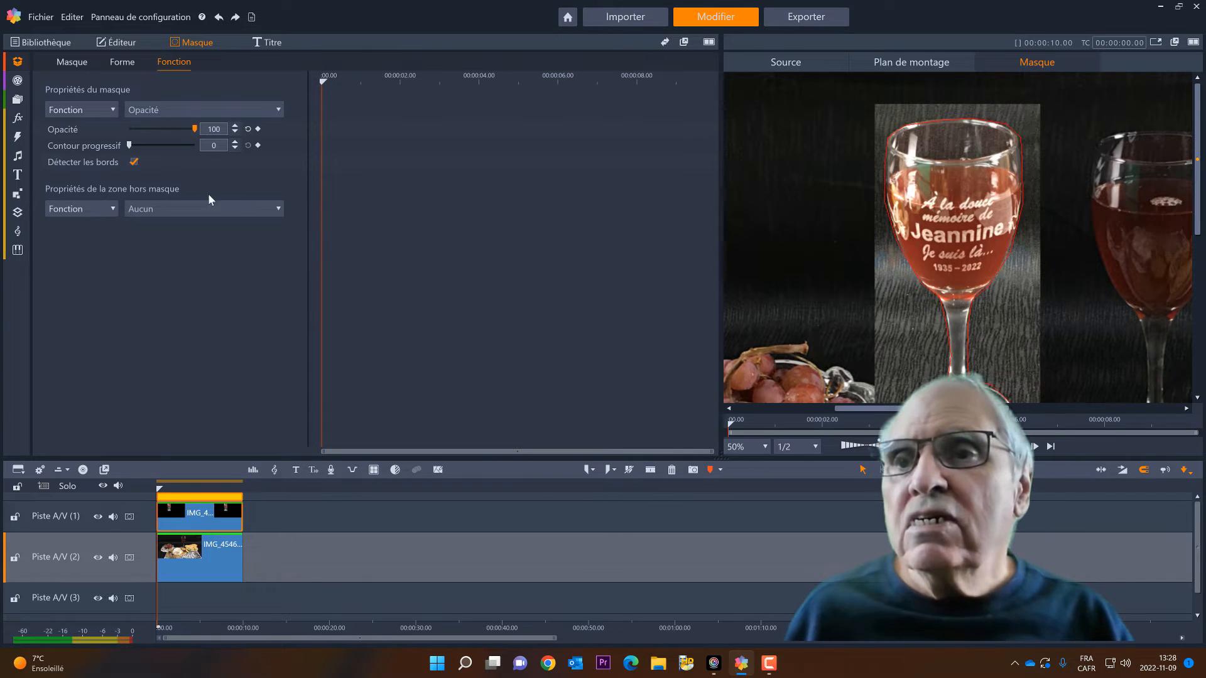
Set the function for the area outside the mask to Opacité with an opacity of 0, hiding the glass photo's background
left_click(279, 209)
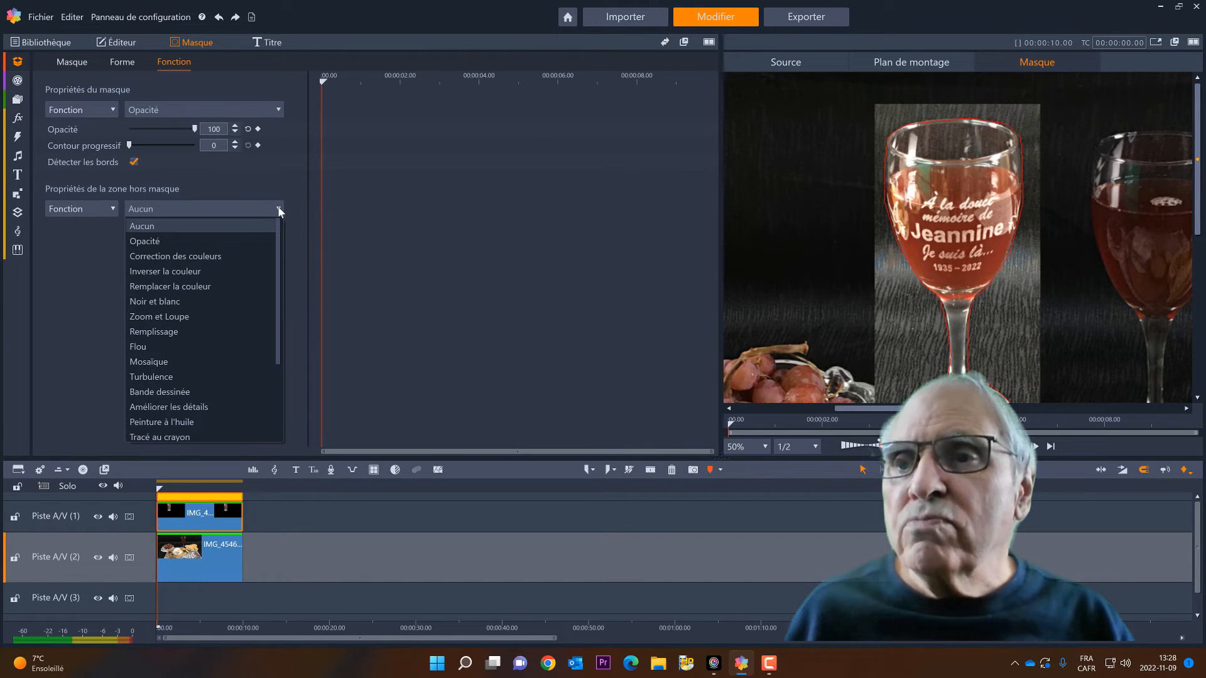
left_click(155, 242)
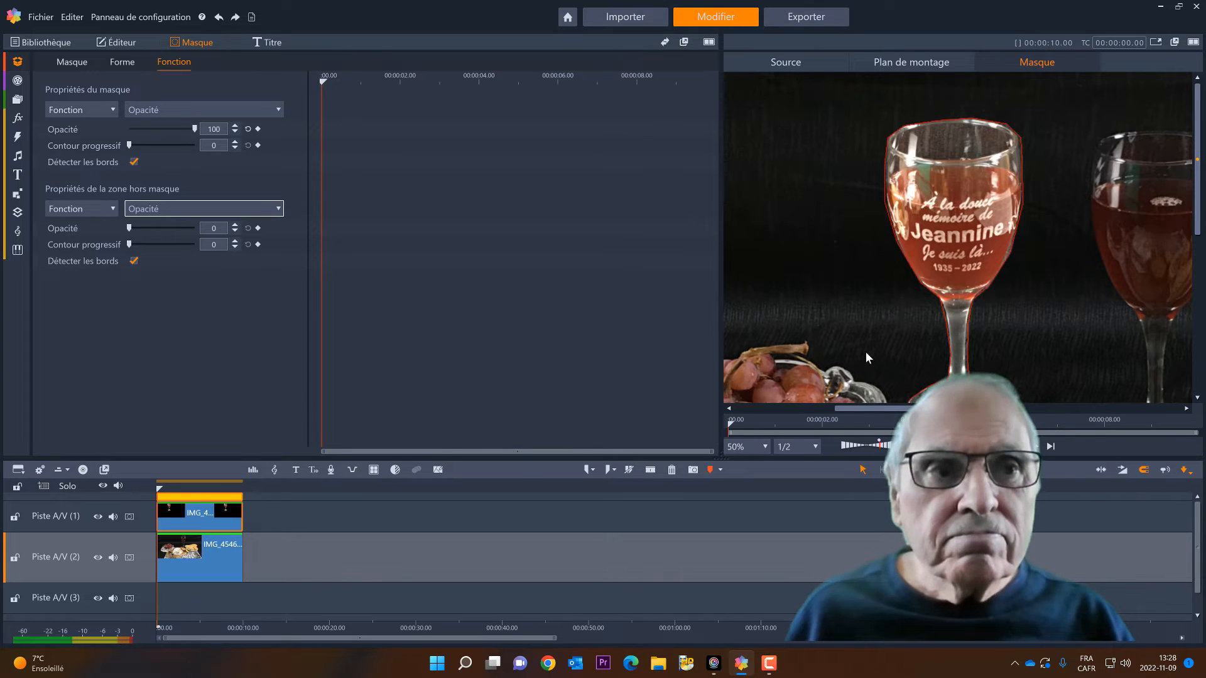
left_click(764, 447)
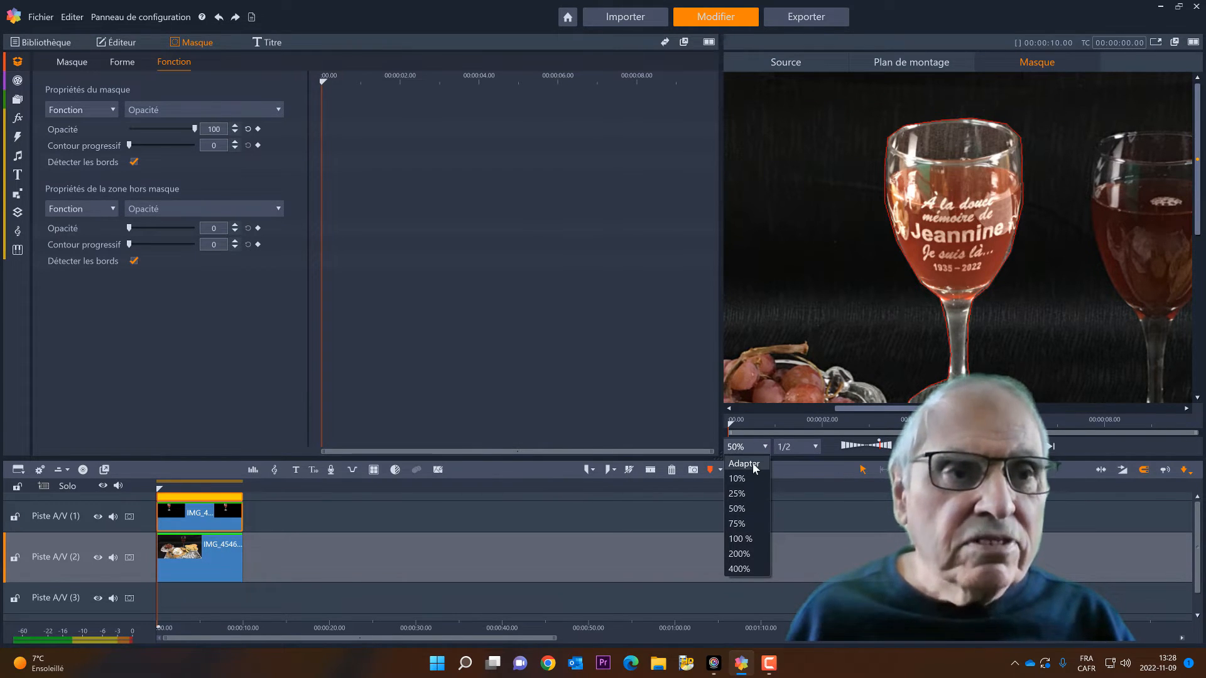
left_click(755, 465)
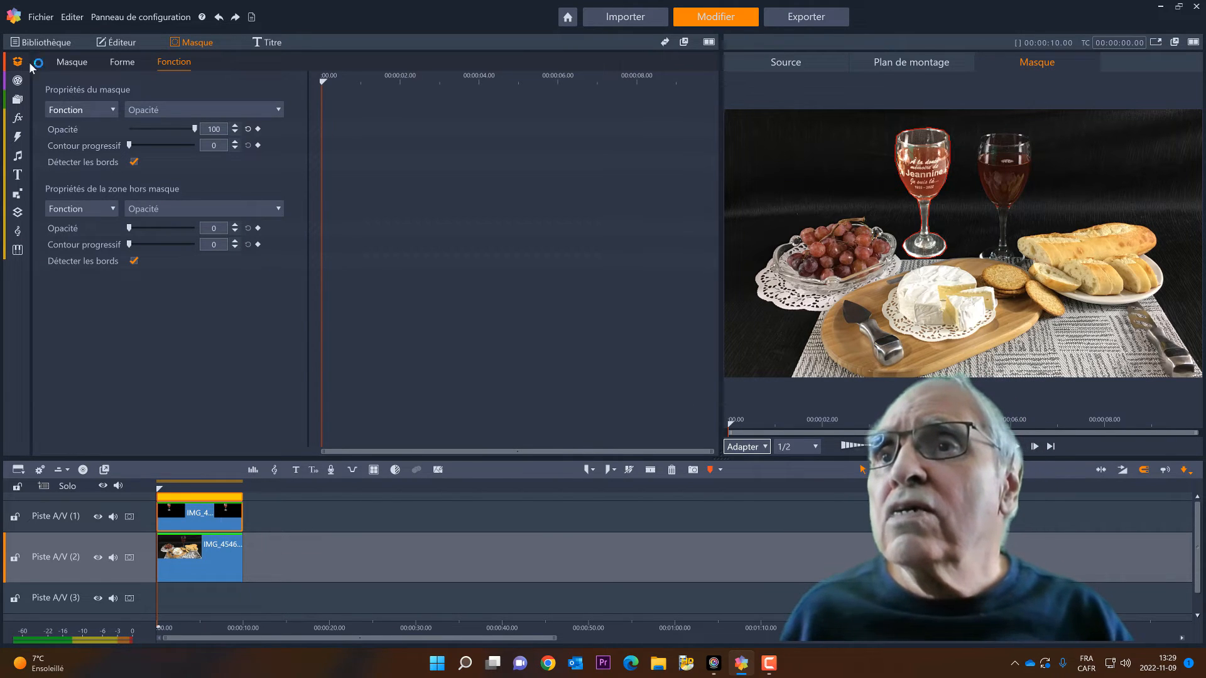
Add the Correction Image CPU colour effect to the glass clip and set its Exposition to -15
left_click(120, 43)
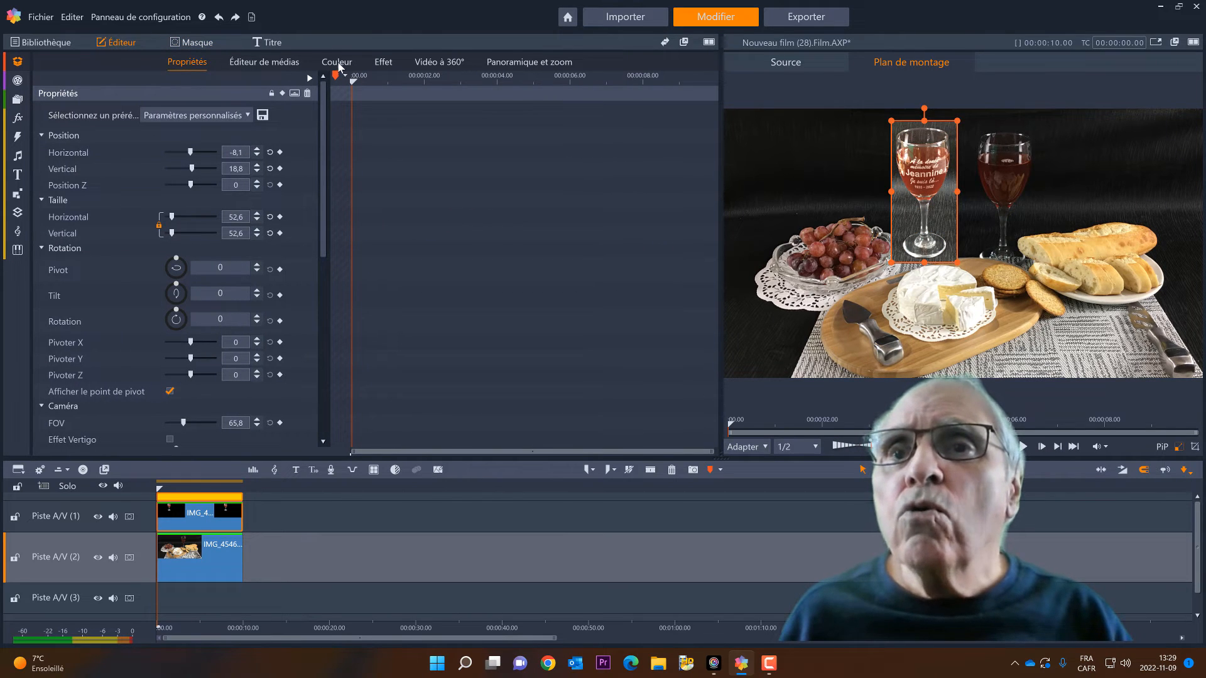
left_click(381, 64)
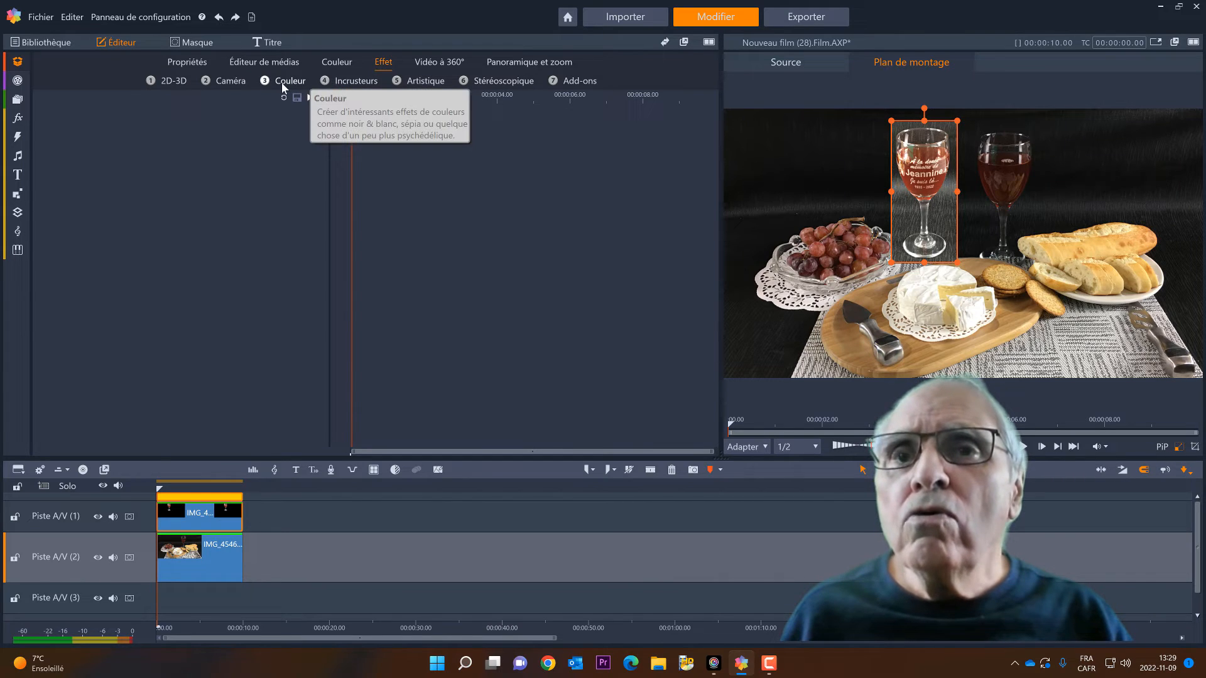
left_click(281, 82)
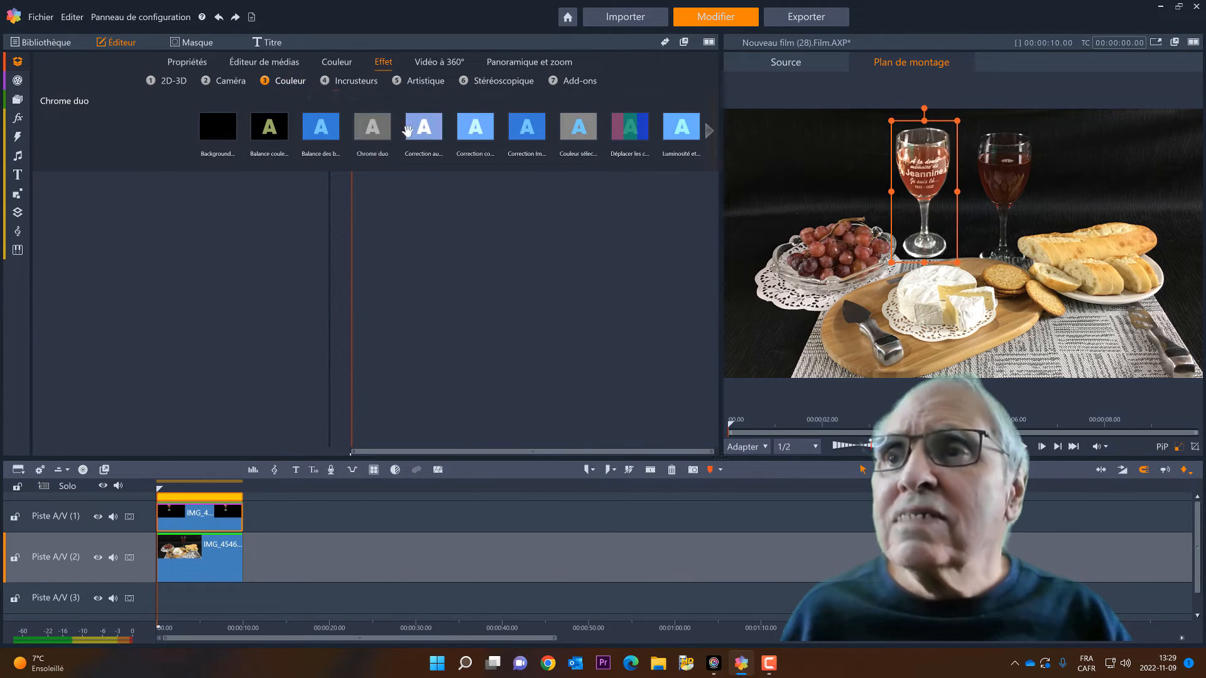
left_click(515, 145)
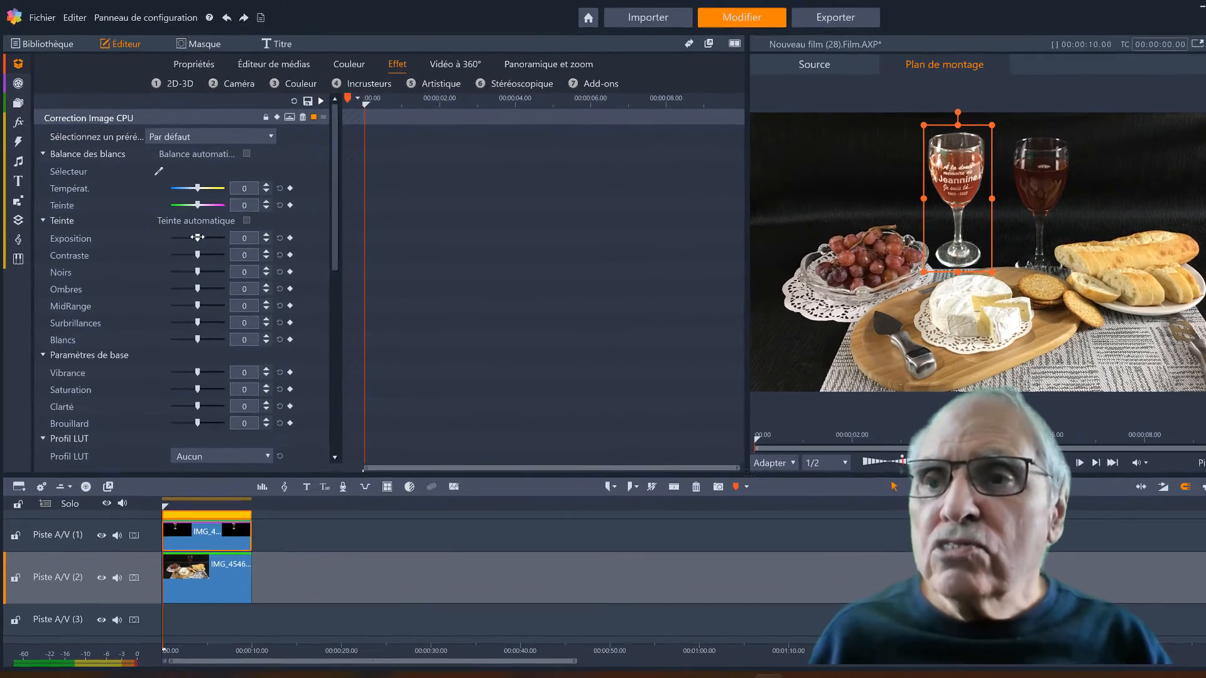
left_click_drag(197, 237, 195, 266)
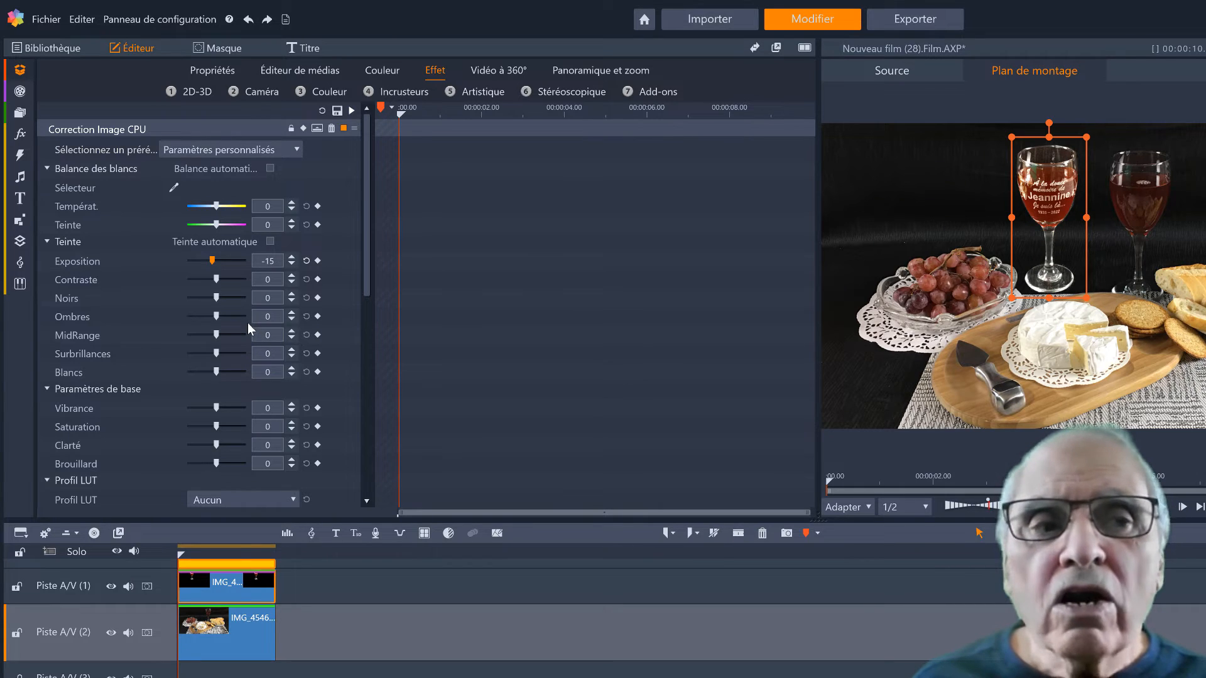
Set the glass clip's Ombres to -31 and Surbrillances to -13 in the image correction effect
left_click(858, 508)
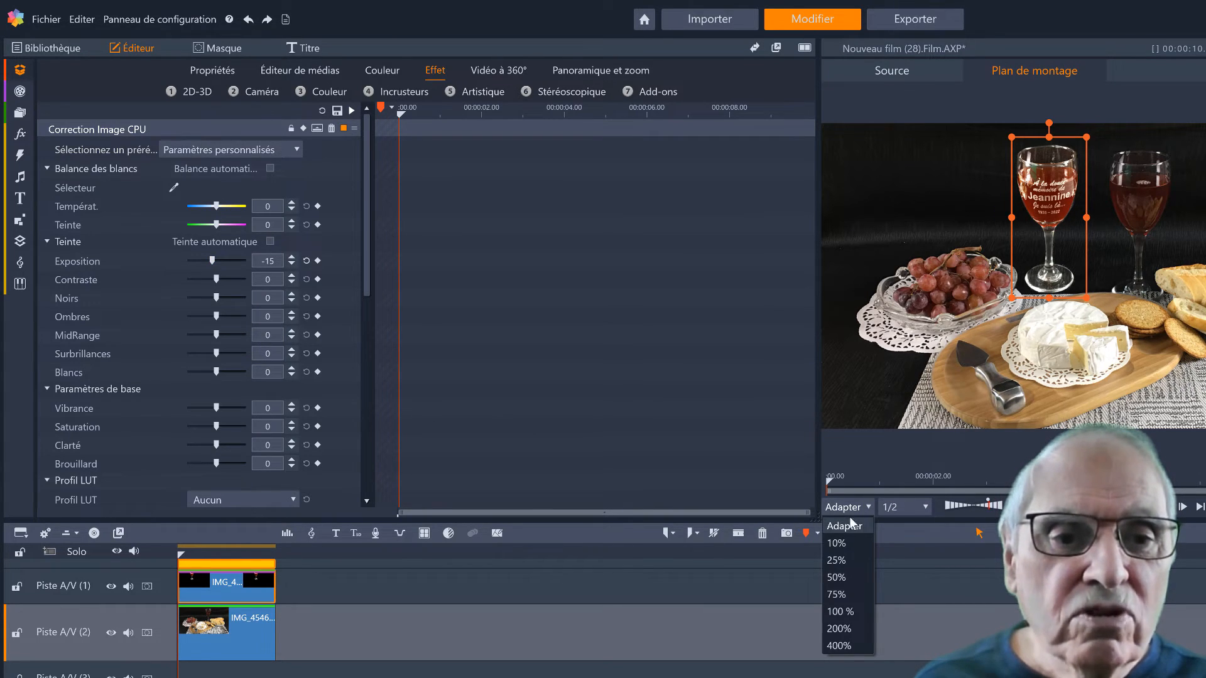
left_click(836, 578)
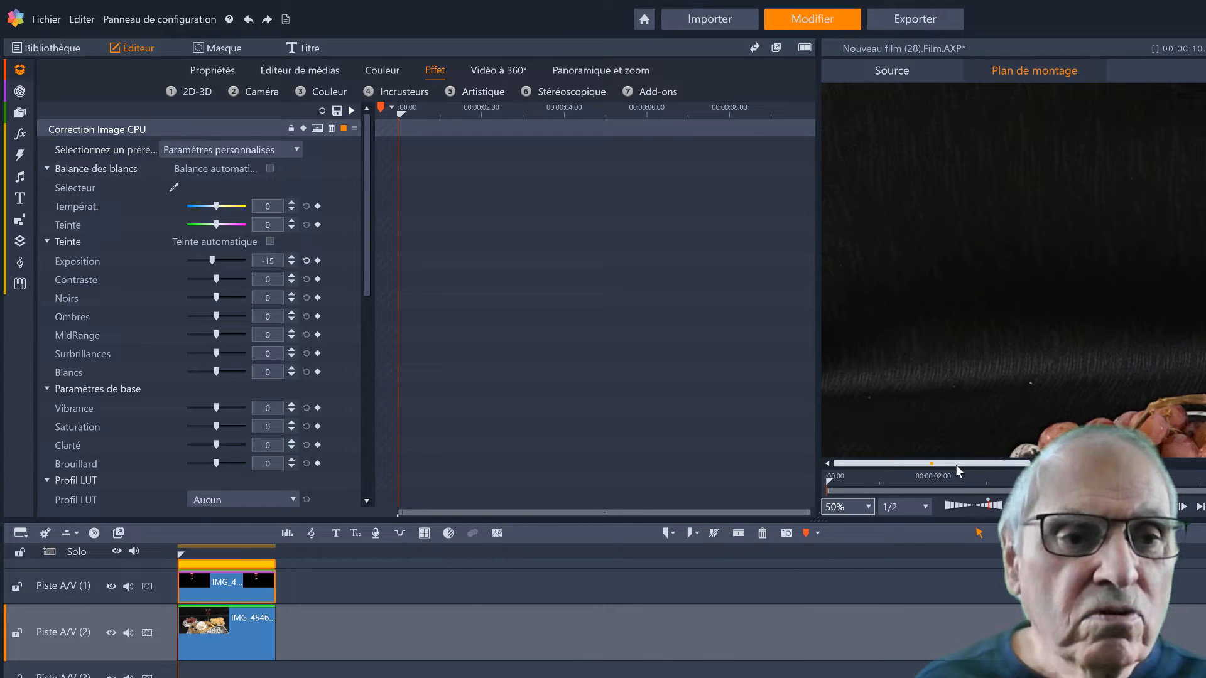
left_click_drag(959, 463, 1076, 463)
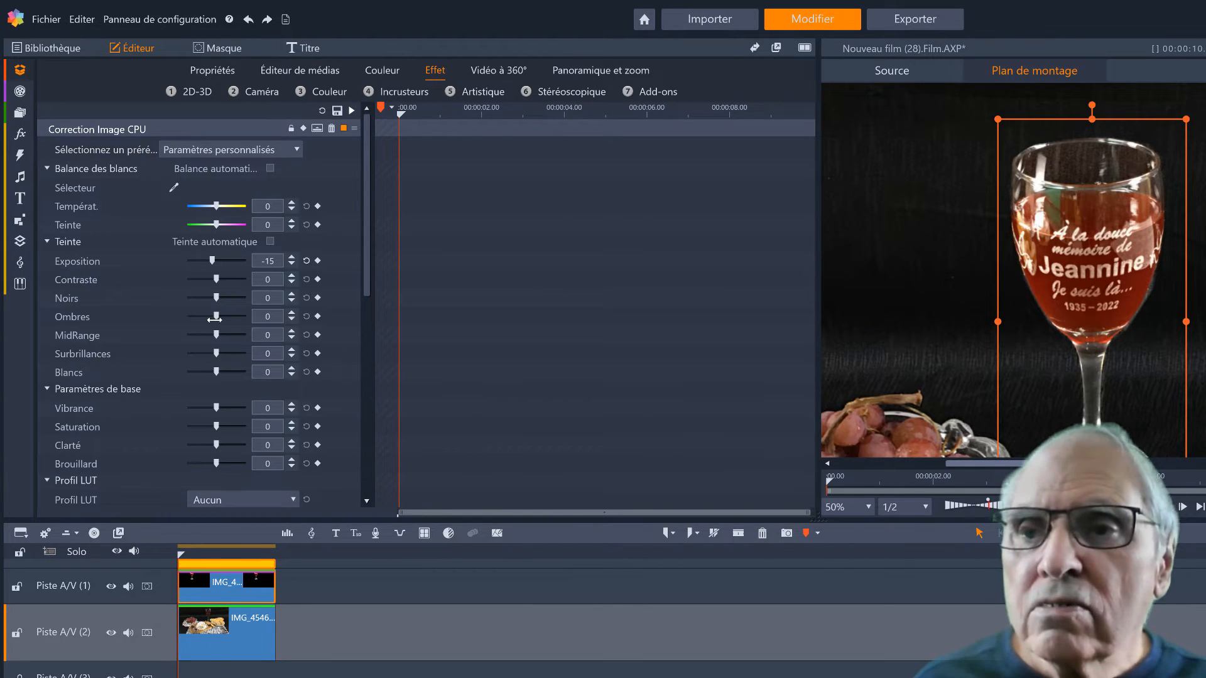
mouse_move(215, 320)
left_mouse_down()
mouse_move(232, 324)
mouse_move(191, 320)
left_mouse_up()
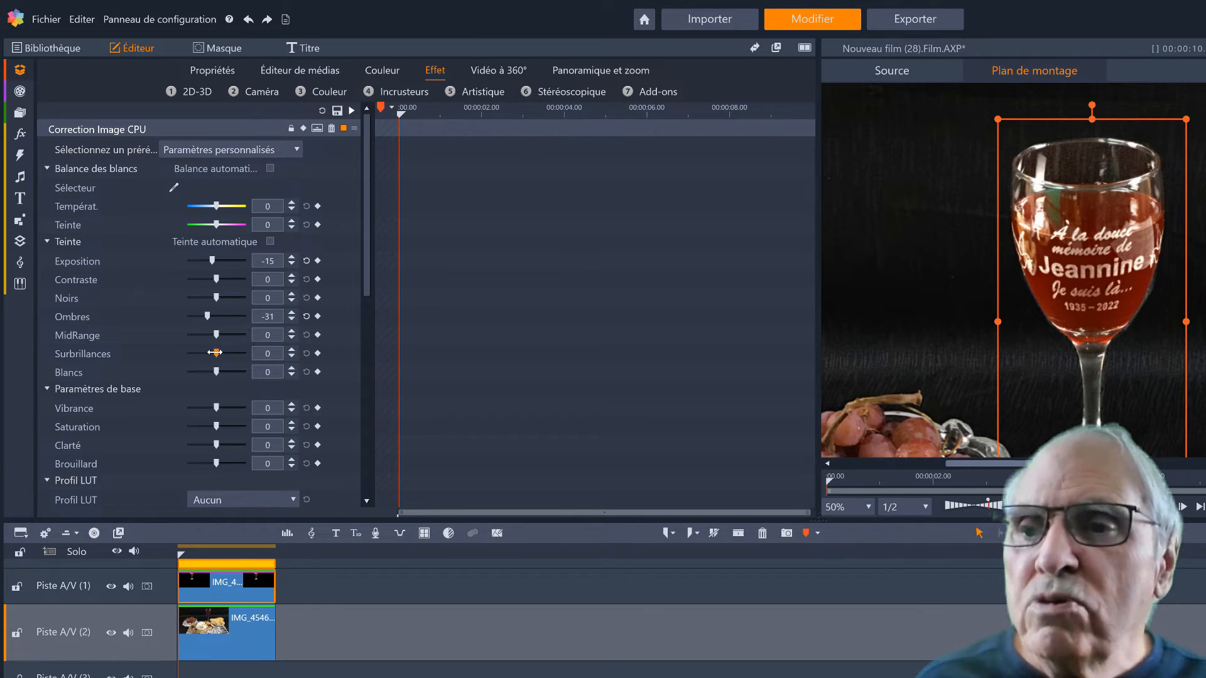
mouse_move(215, 352)
left_mouse_down()
mouse_move(181, 353)
mouse_move(219, 355)
mouse_move(206, 356)
left_mouse_up()
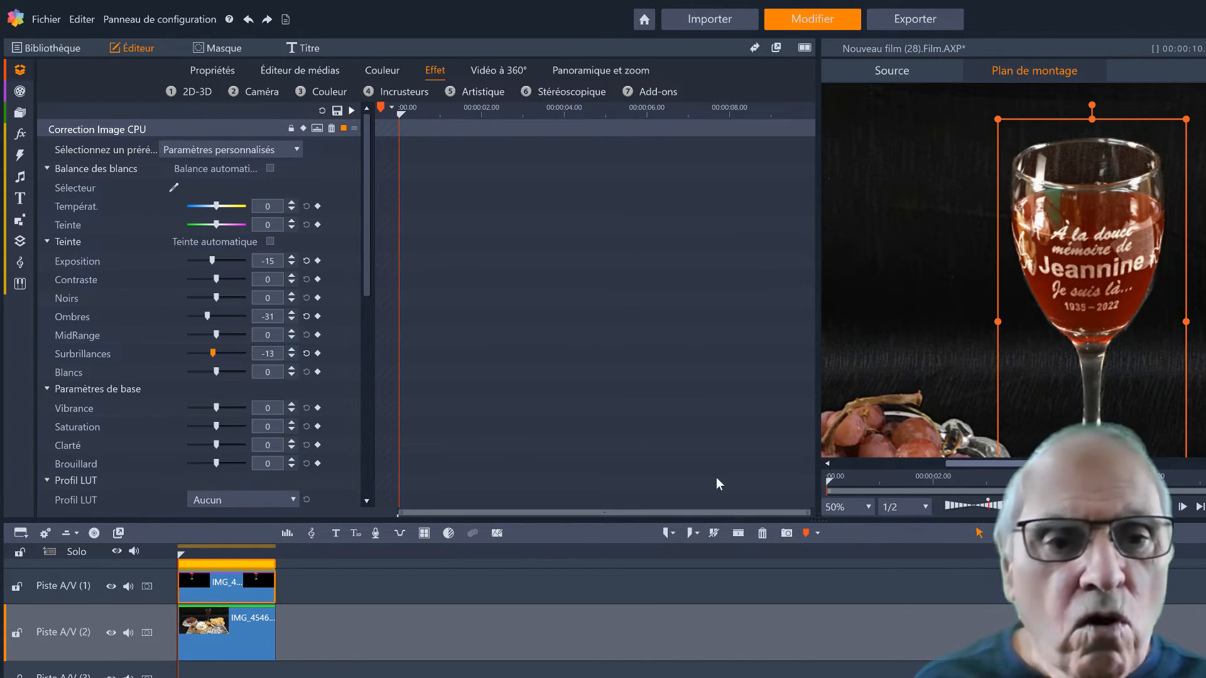
left_click(867, 507)
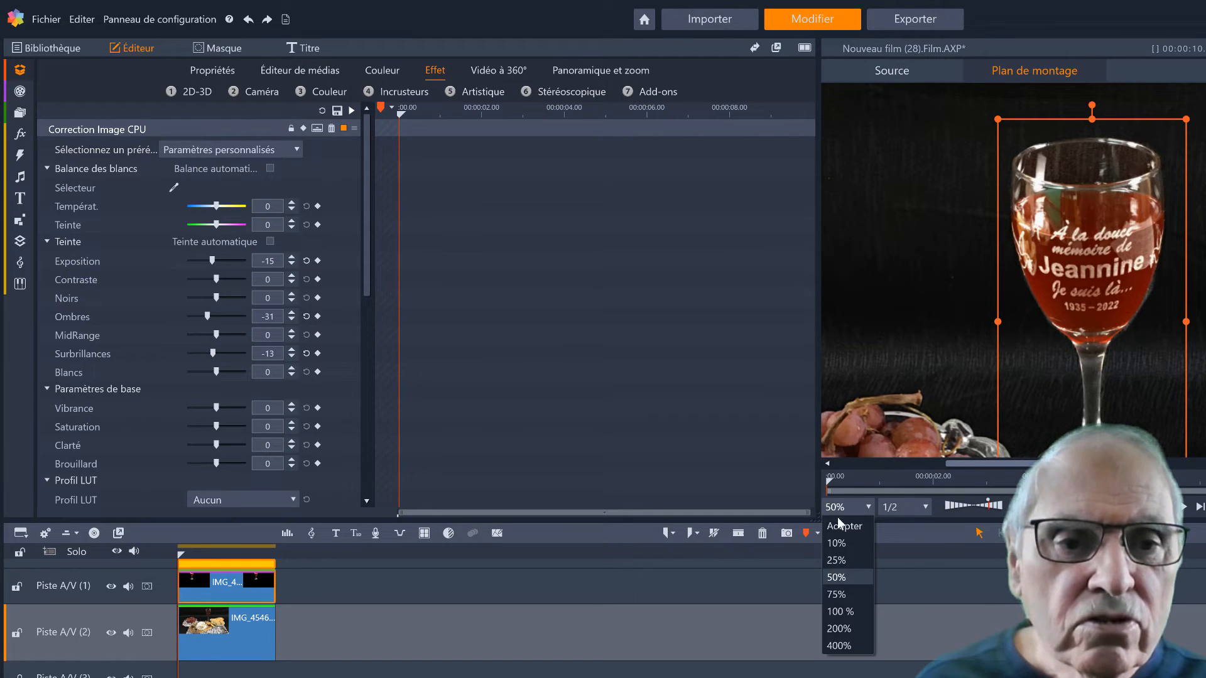
left_click(844, 526)
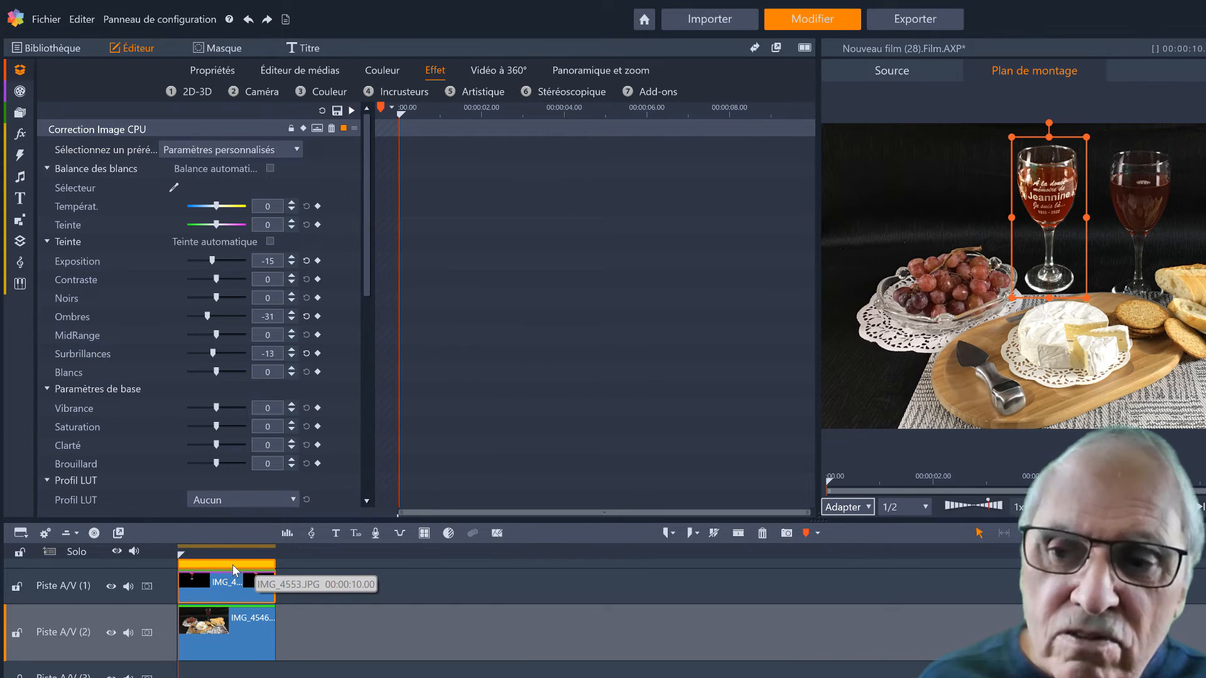
Move the glass clip along Piste A/V (1) clear of the table photo and set its outside-mask function to Remplissage
left_click_drag(233, 581, 395, 576)
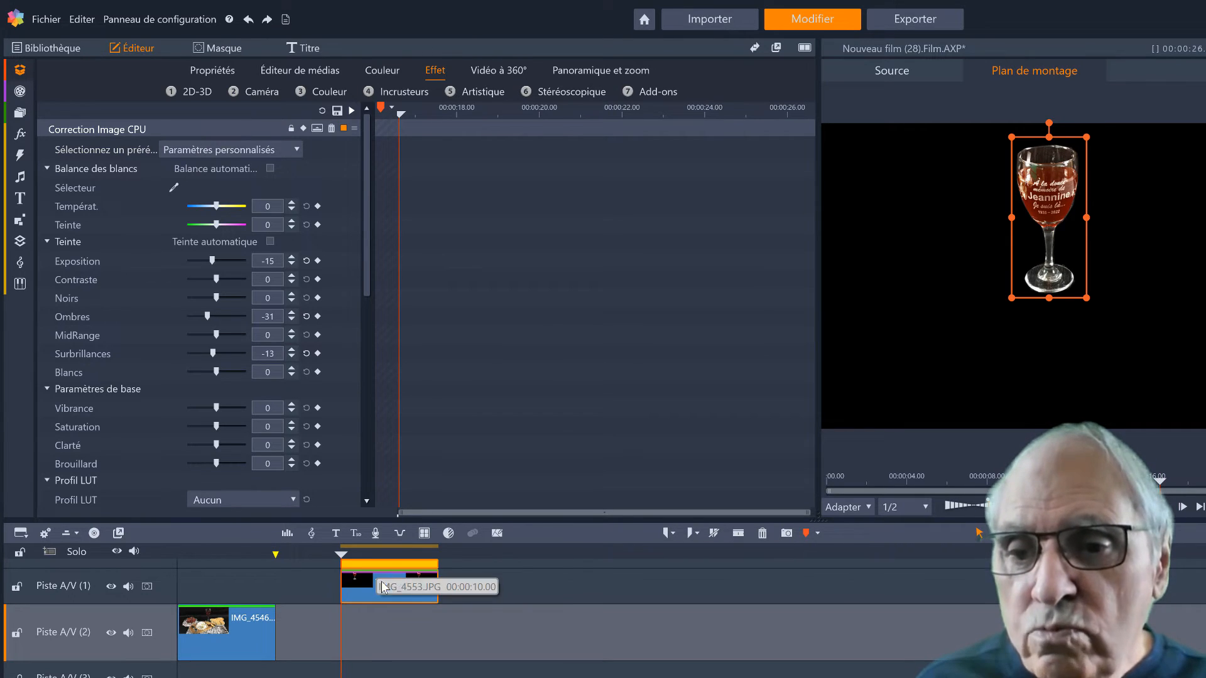
double_click(392, 565)
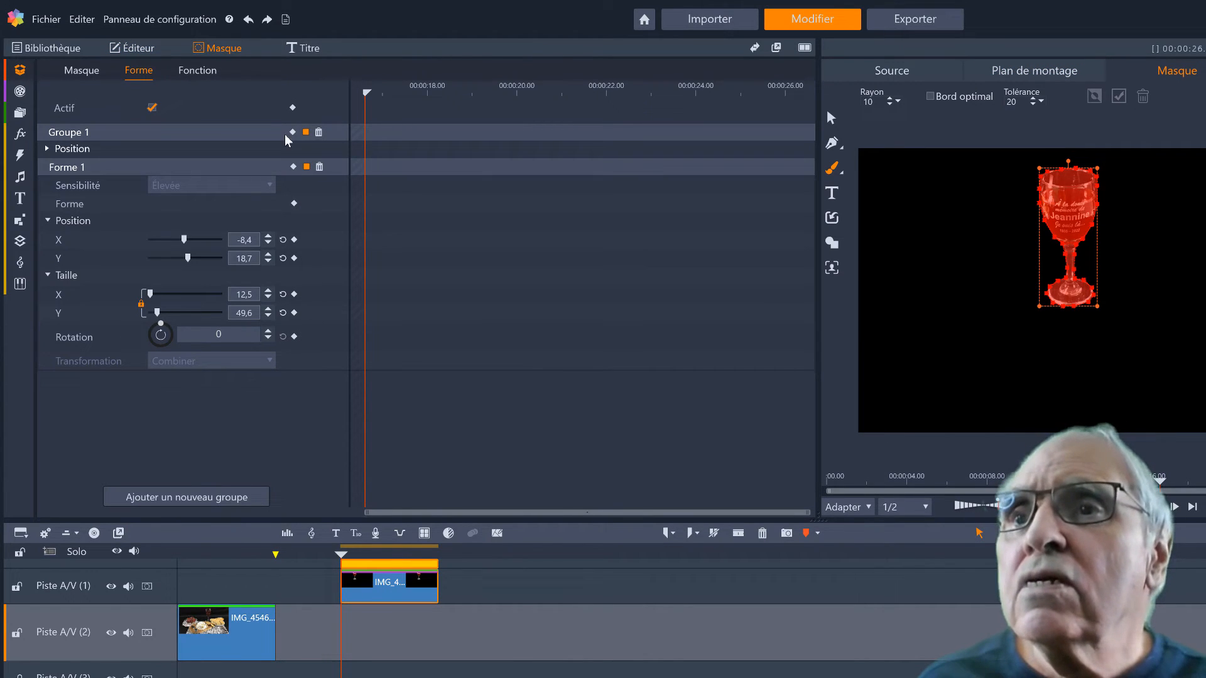
left_click(202, 69)
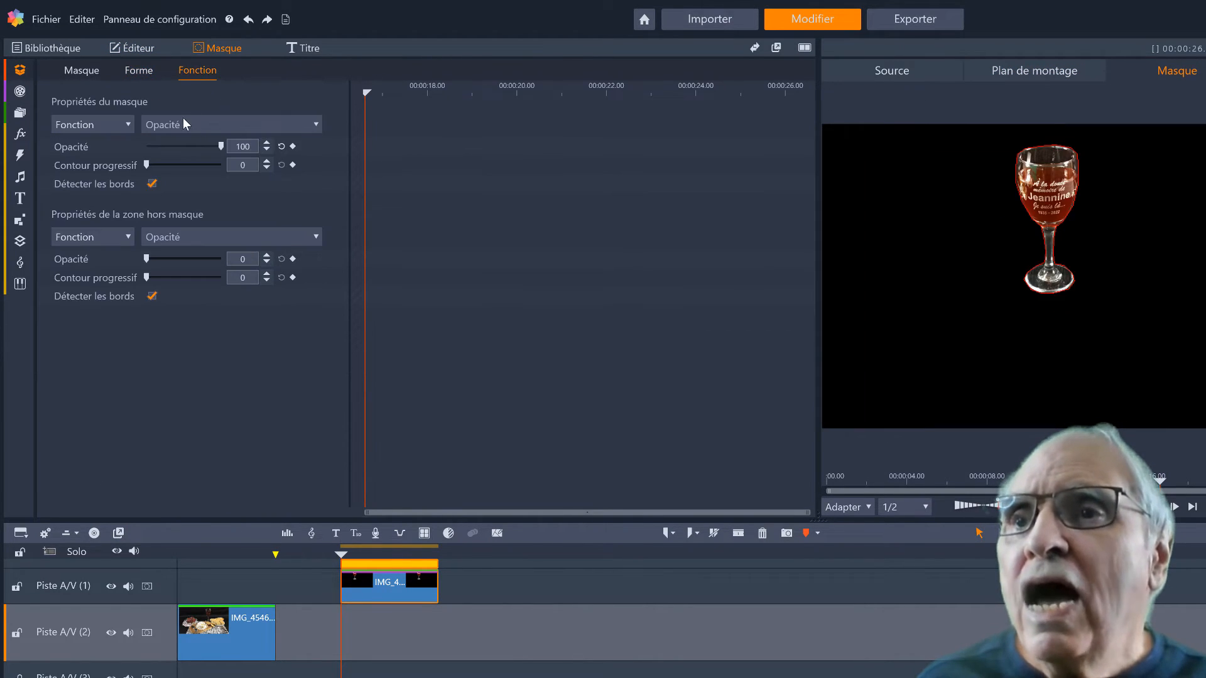
left_click(307, 238)
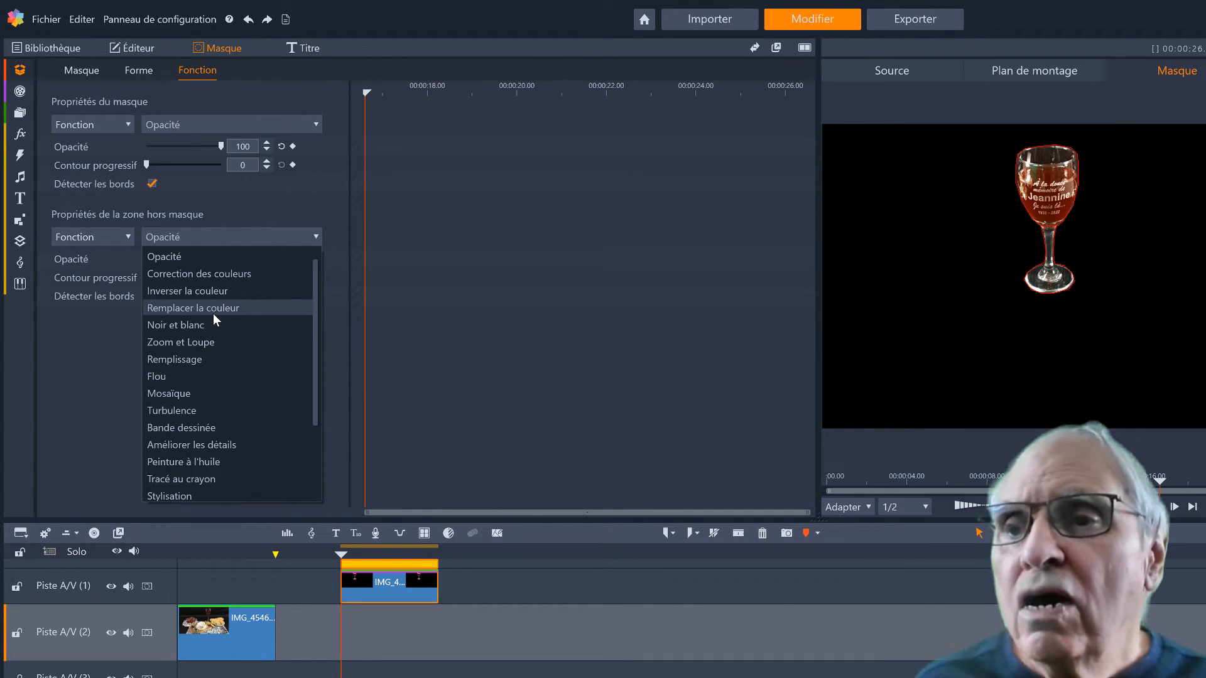
left_click(204, 364)
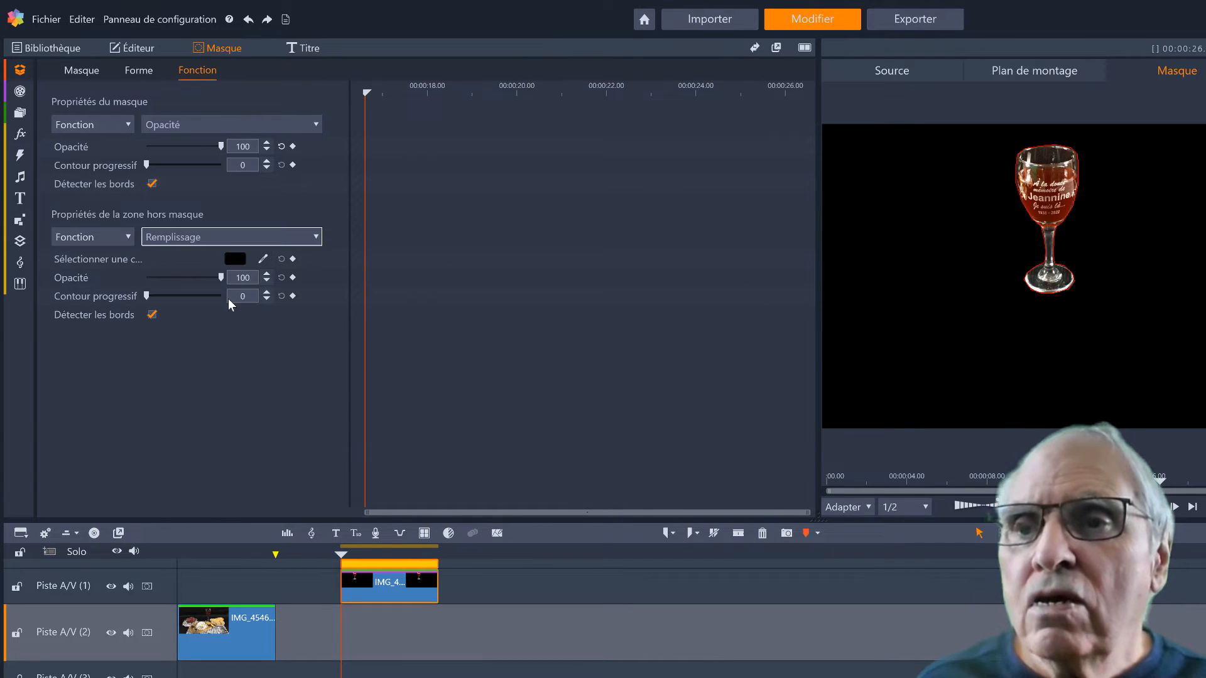
Set the fill colour outside the mask to pure green, R 0, G 255, B 0
left_click(263, 259)
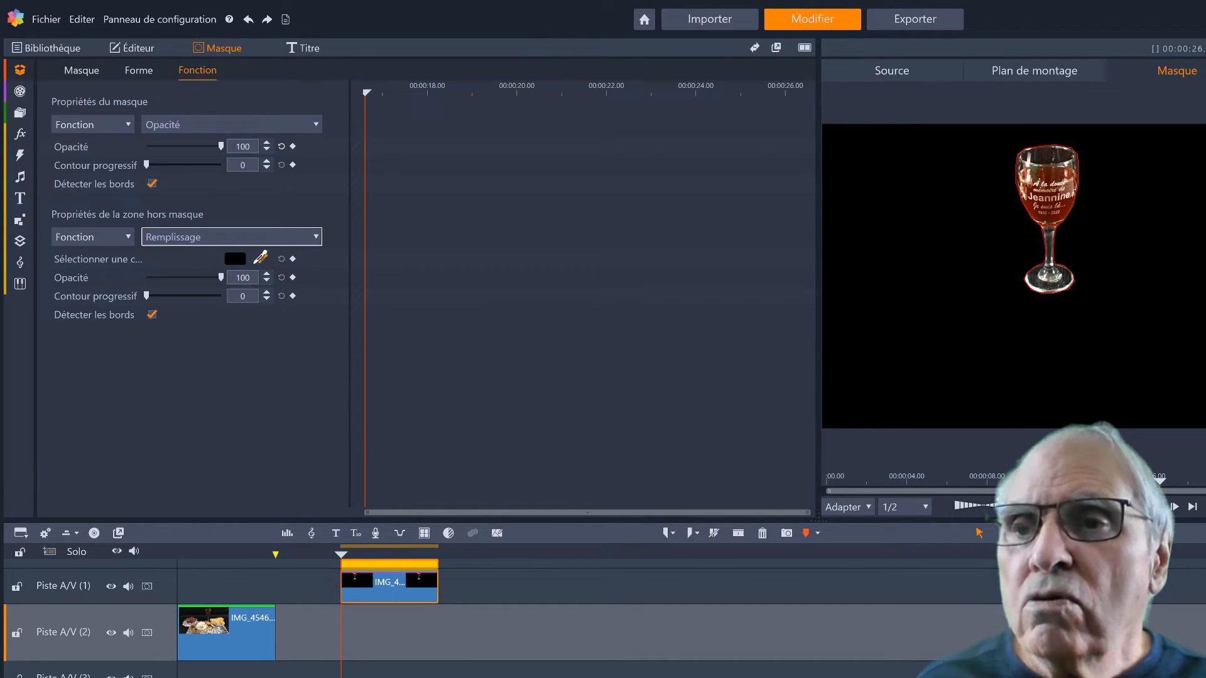
left_click(240, 262)
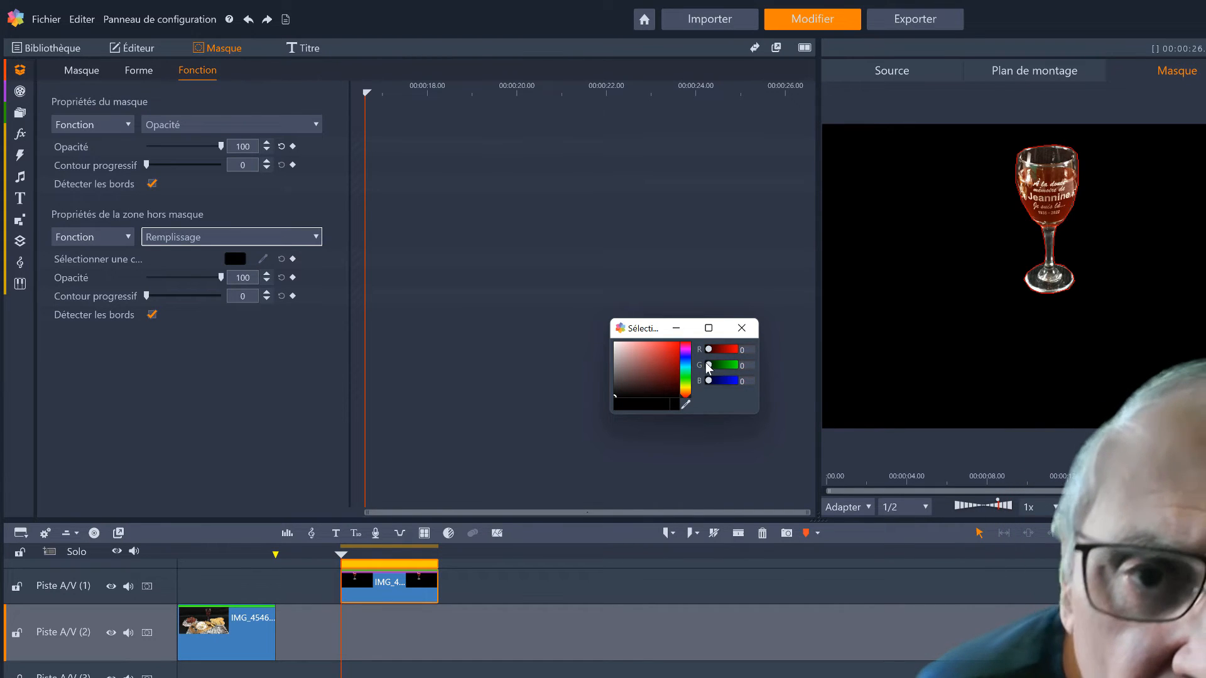
left_click_drag(709, 365, 755, 364)
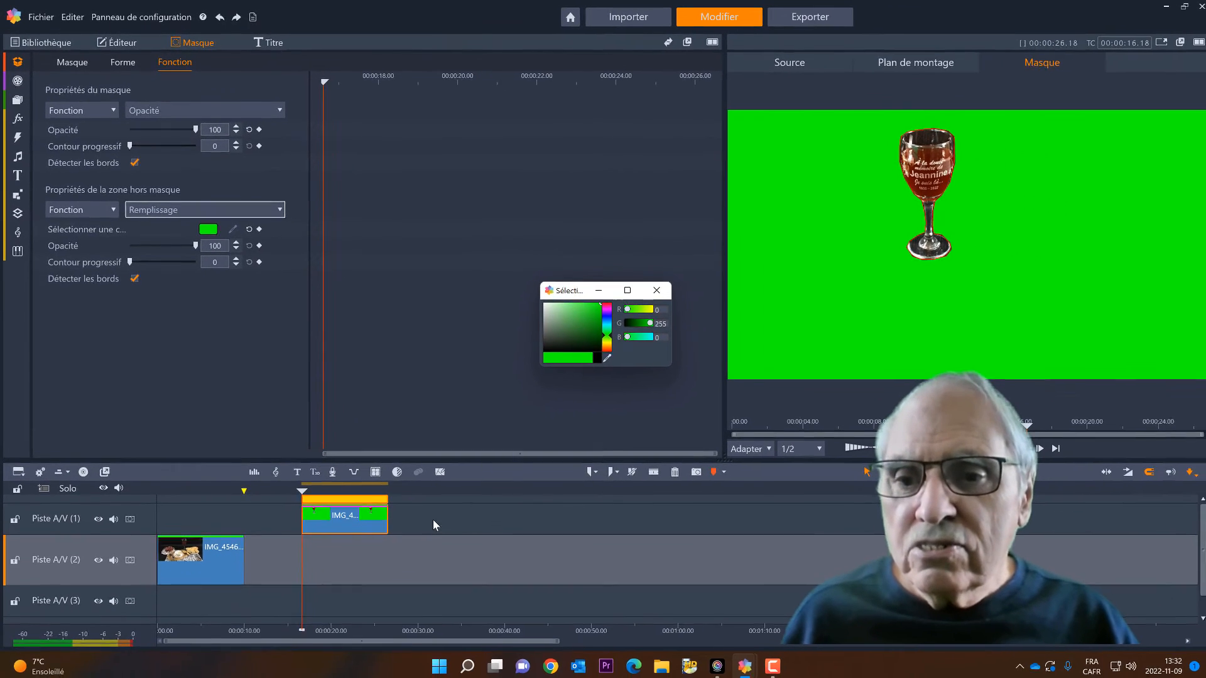
Capture a snapshot of the glass on its green background at about 00:00:21.06 on the timeline
left_click(474, 573)
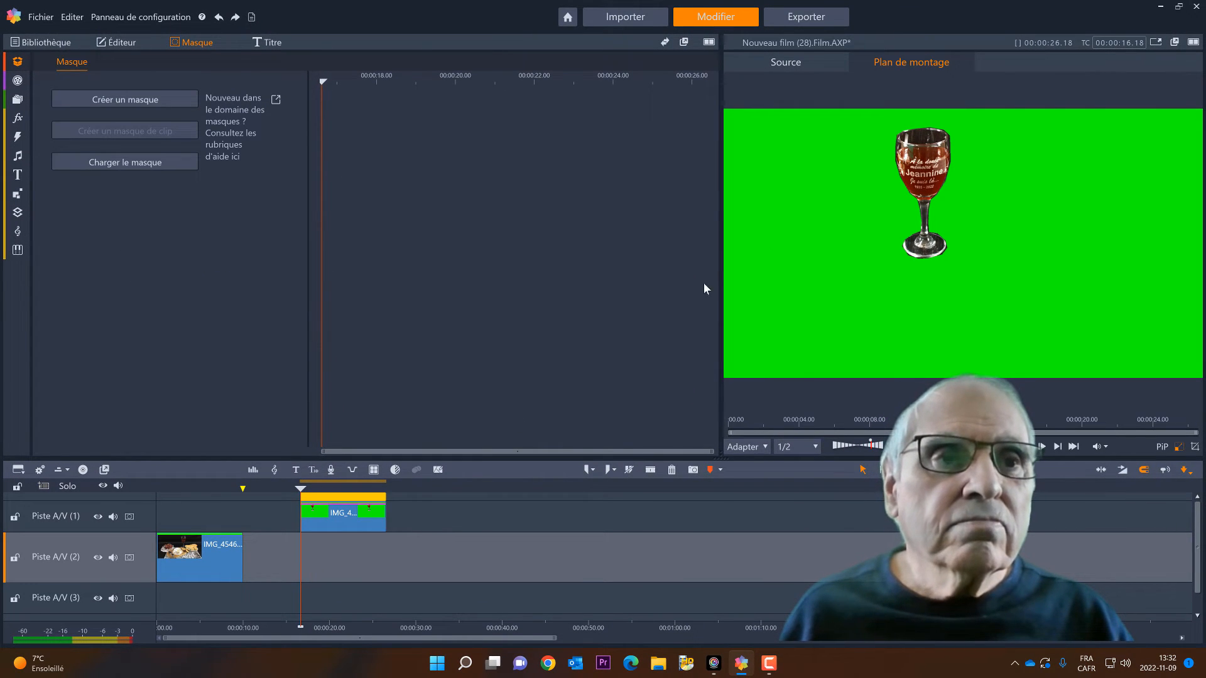
left_click(340, 488)
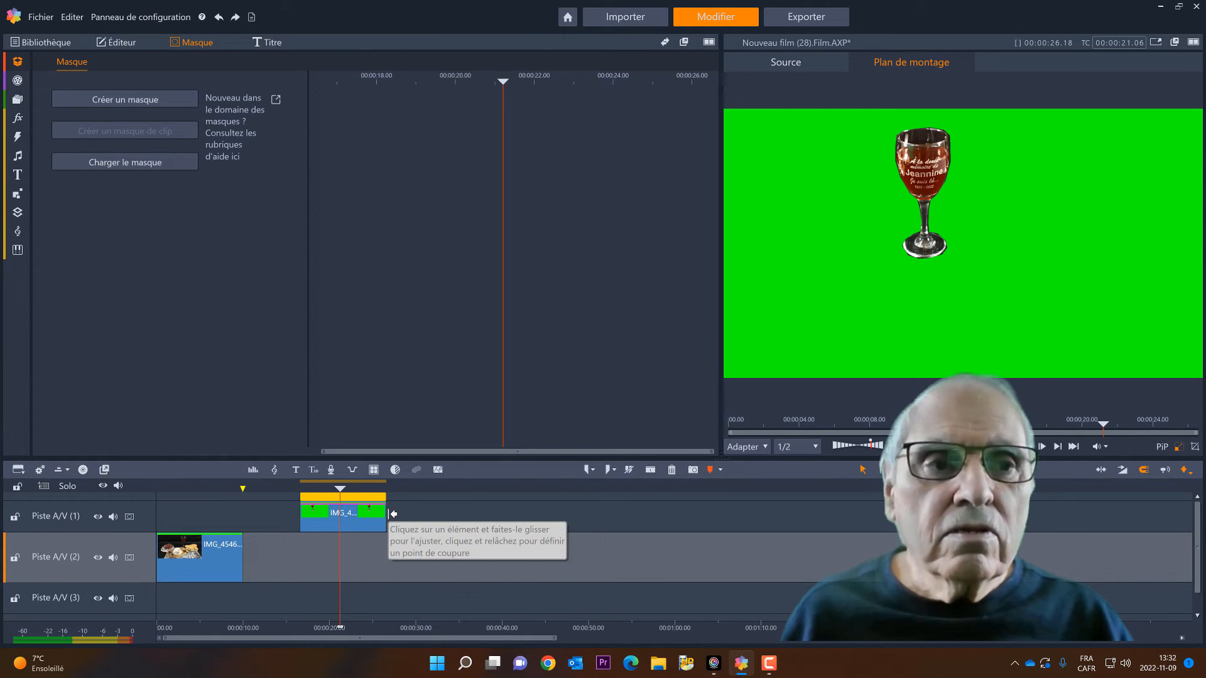
left_click(693, 470)
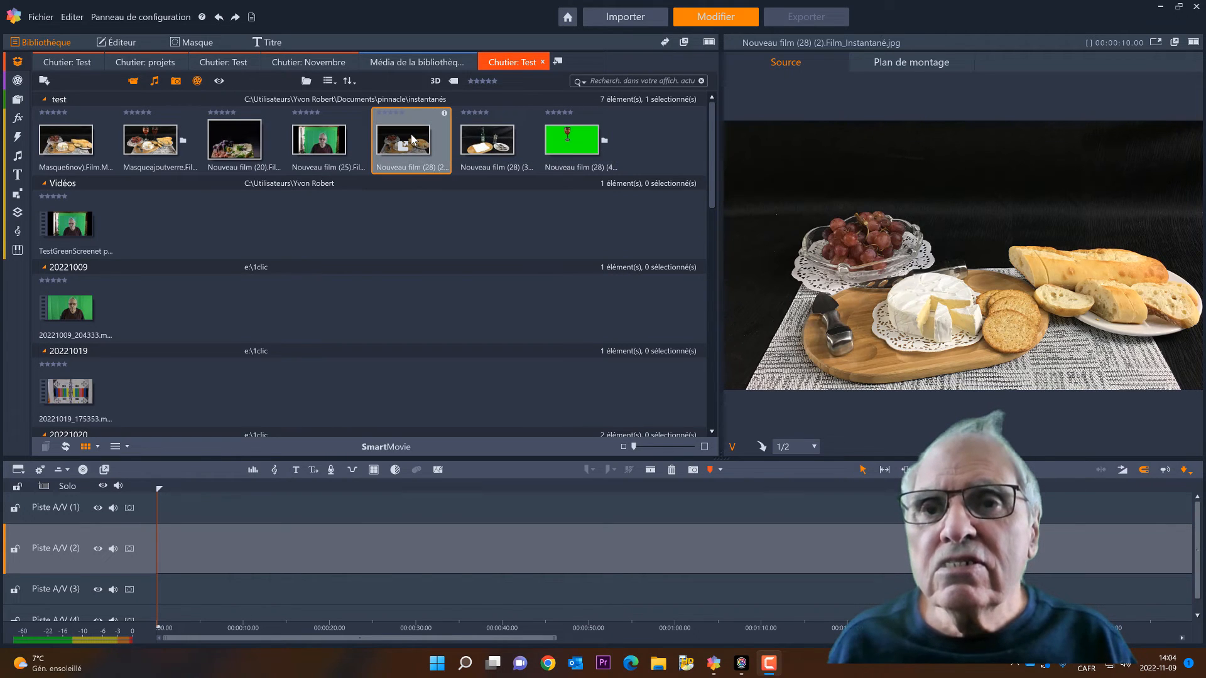
Place the table snapshot at the start of Piste A/V (2) and the green-background glass snapshot at about 00:00:17.22 on the same track
left_click_drag(411, 138, 239, 540)
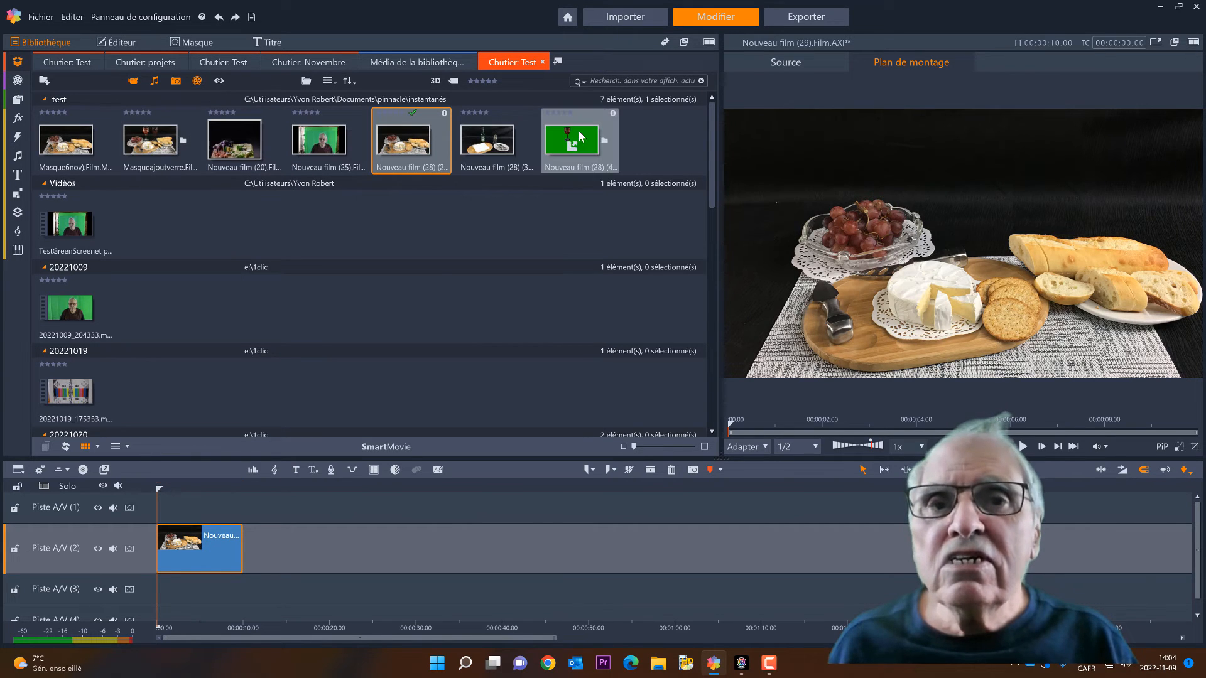
left_click_drag(575, 140, 310, 538)
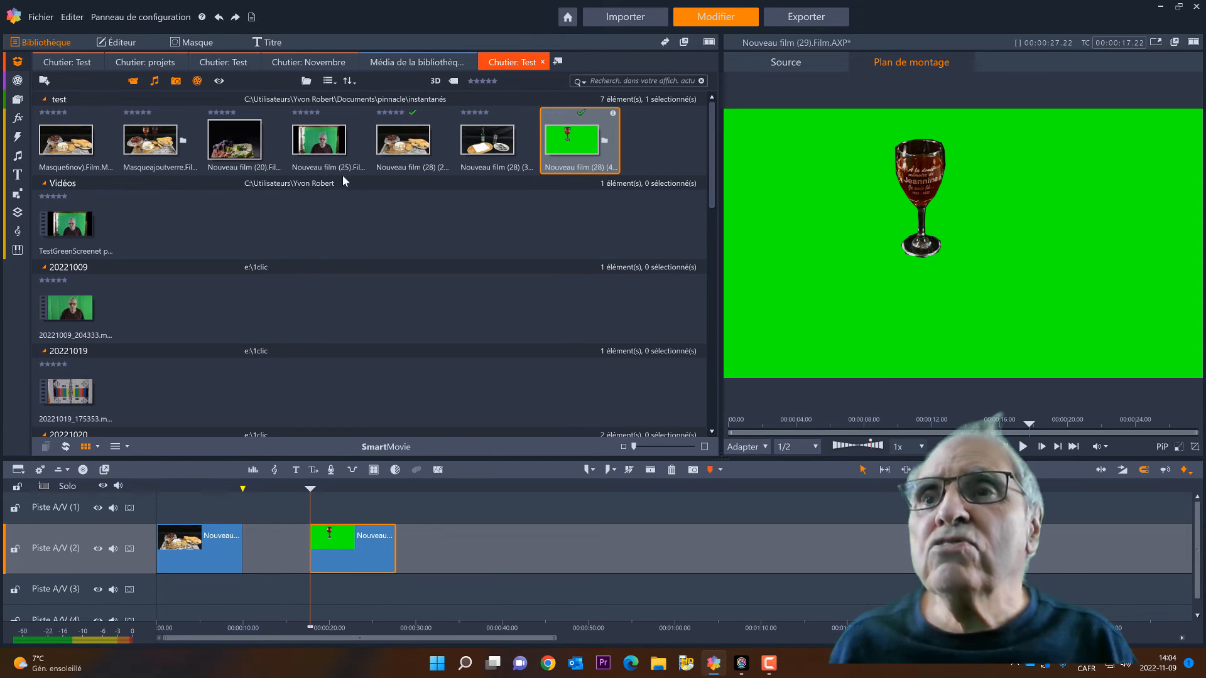
Apply the Studio Incrustateur Couleur keyer to the glass snapshot to remove its green background
left_click(132, 50)
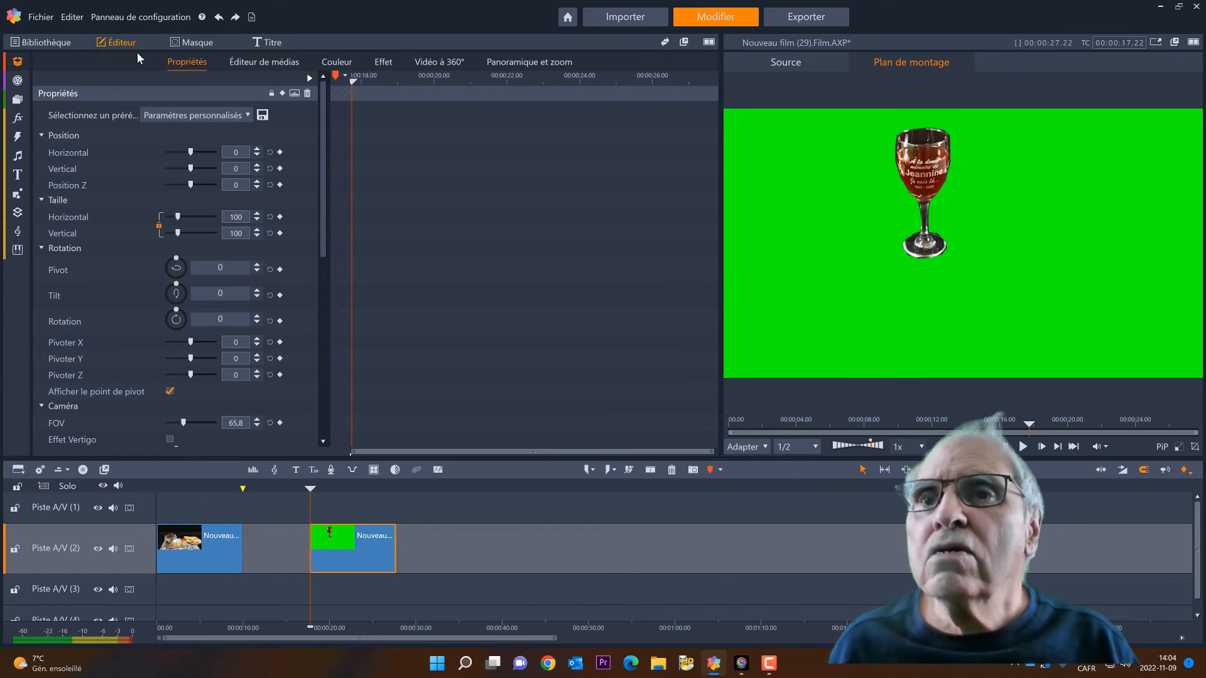
left_click(384, 62)
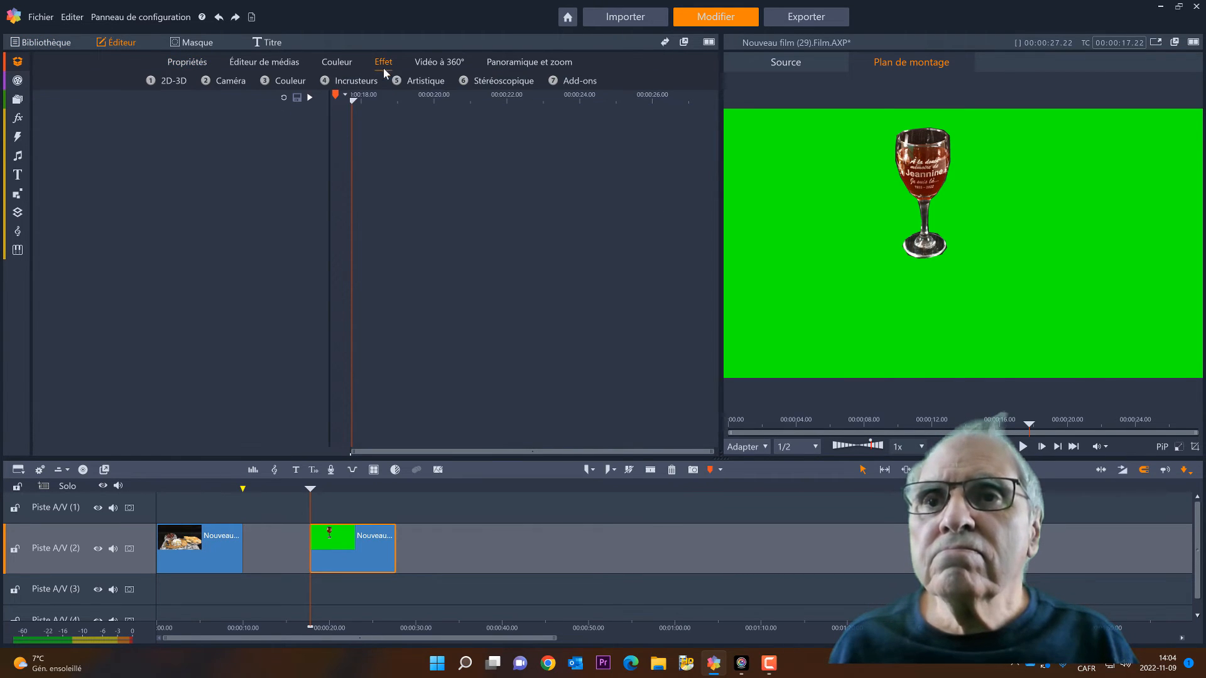
left_click(343, 83)
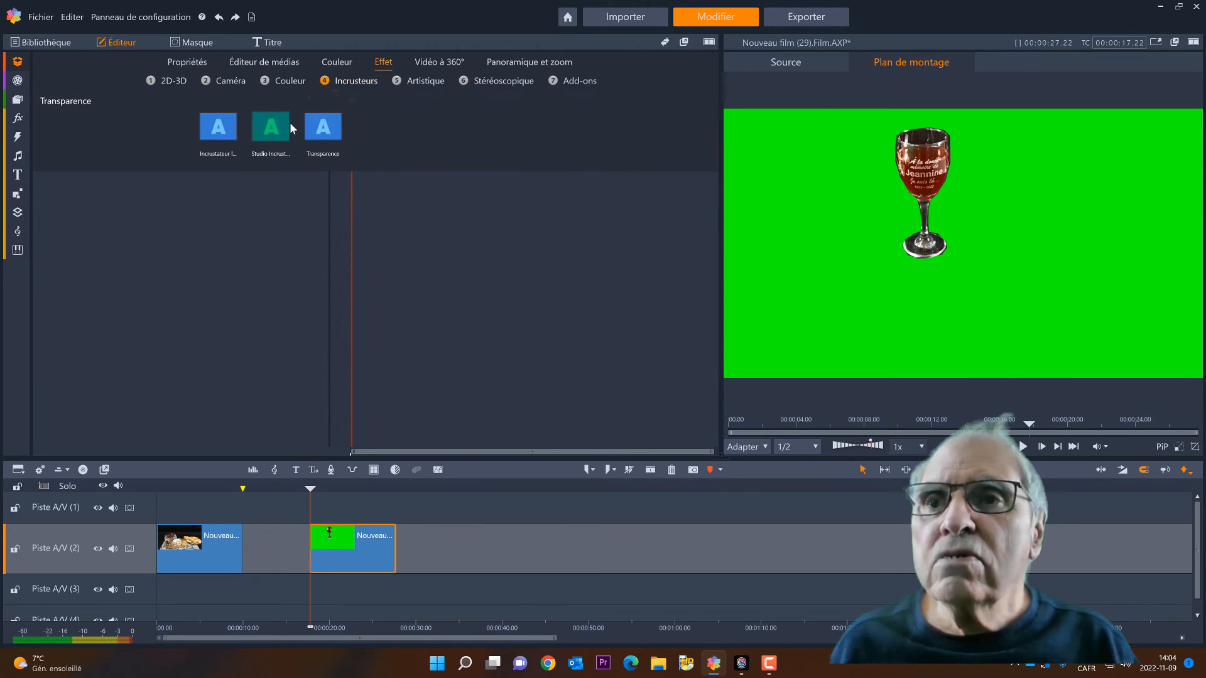
left_click(271, 129)
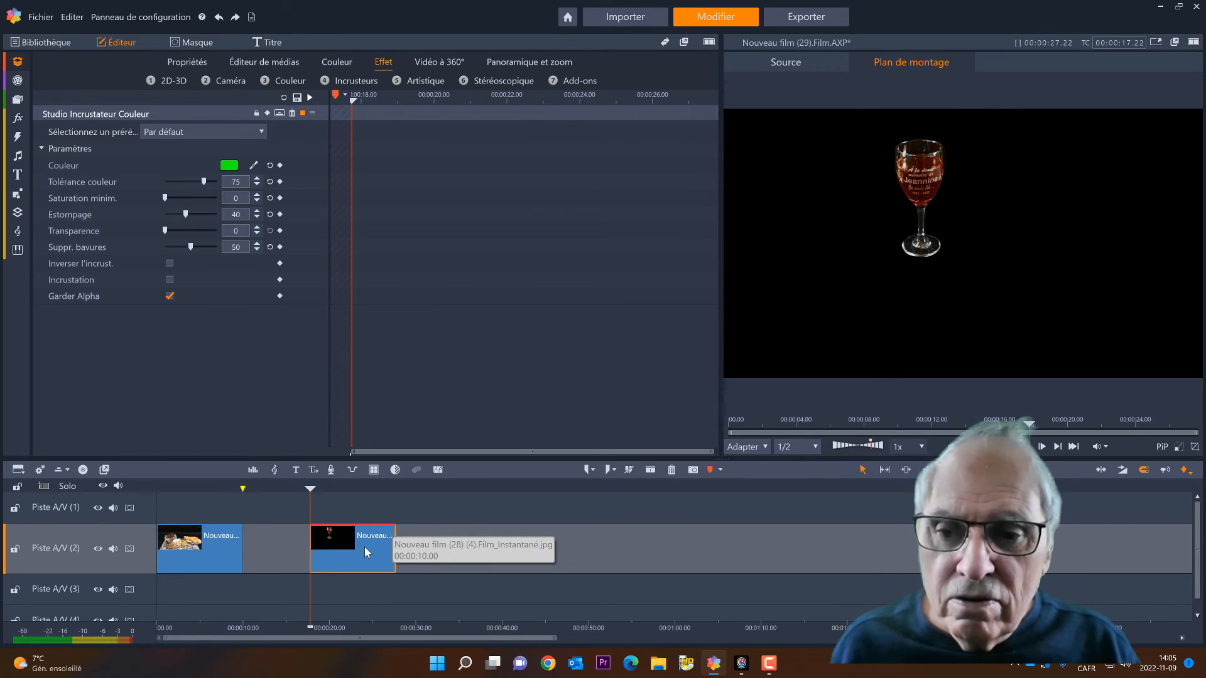
Move the keyed glass clip to the start of Piste A/V (1), above the table photo, and open its position and size properties
left_click_drag(367, 551, 209, 500)
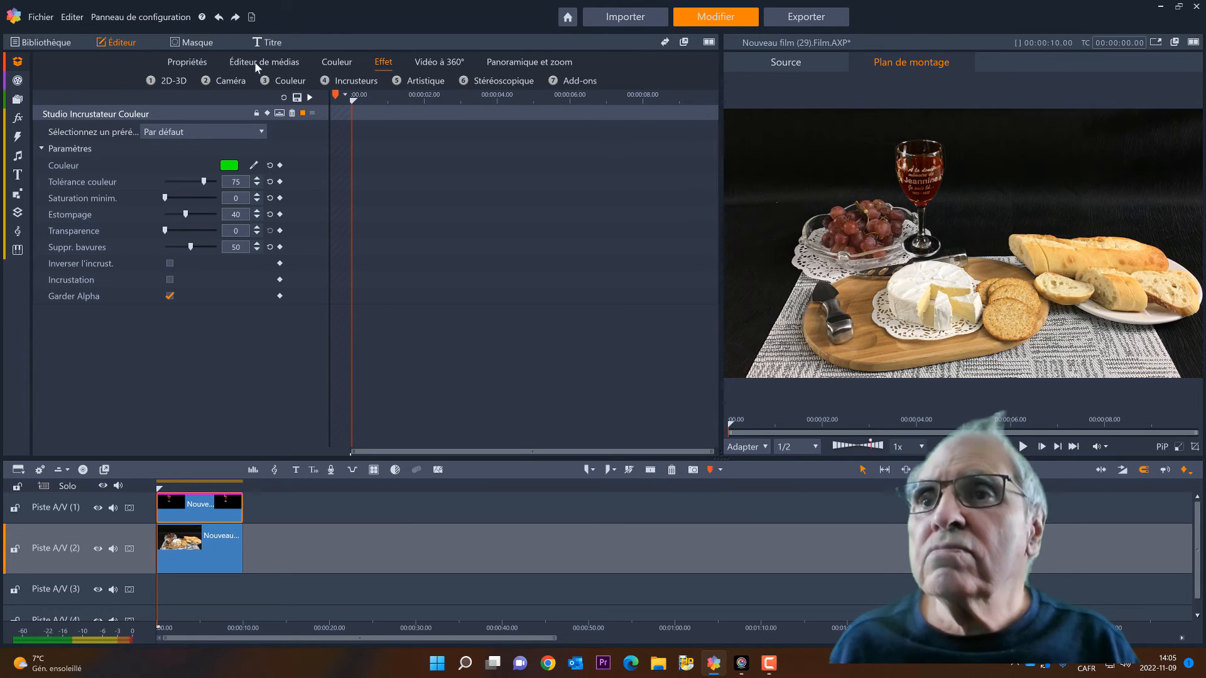
left_click(187, 62)
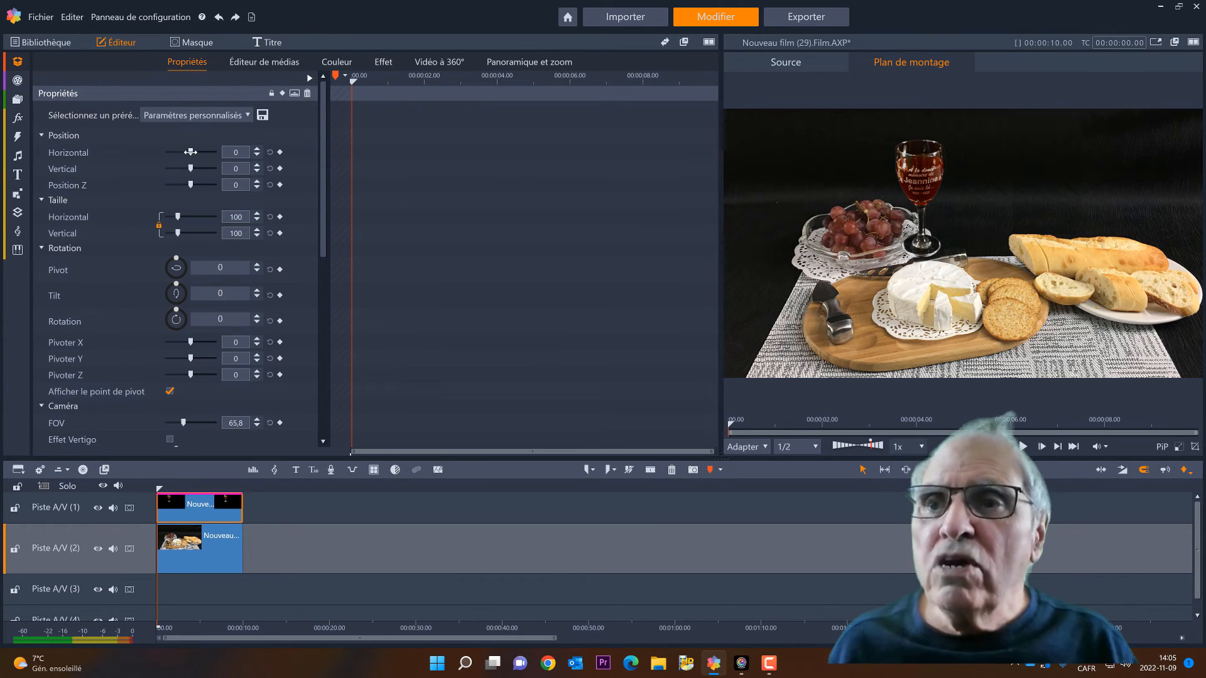
Set the keyed glass clip's horizontal position to 9
left_click(258, 151)
left_click(258, 151)
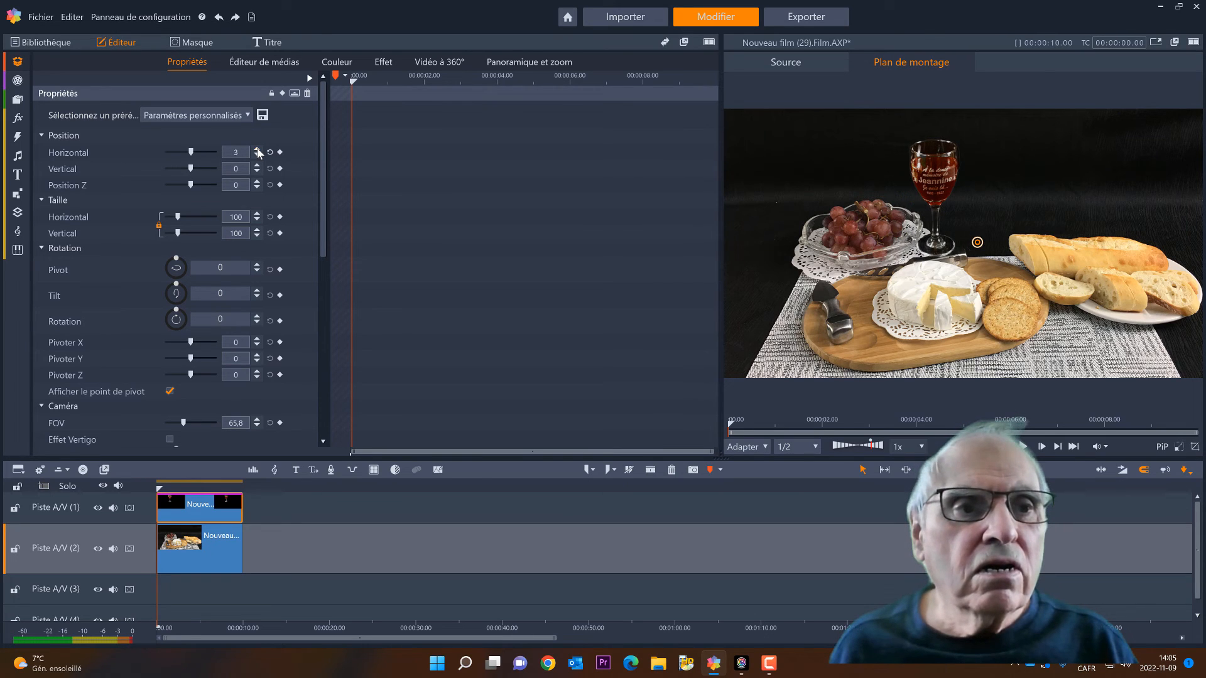
left_click(257, 151)
left_click(257, 151)
left_click(258, 151)
left_click(257, 151)
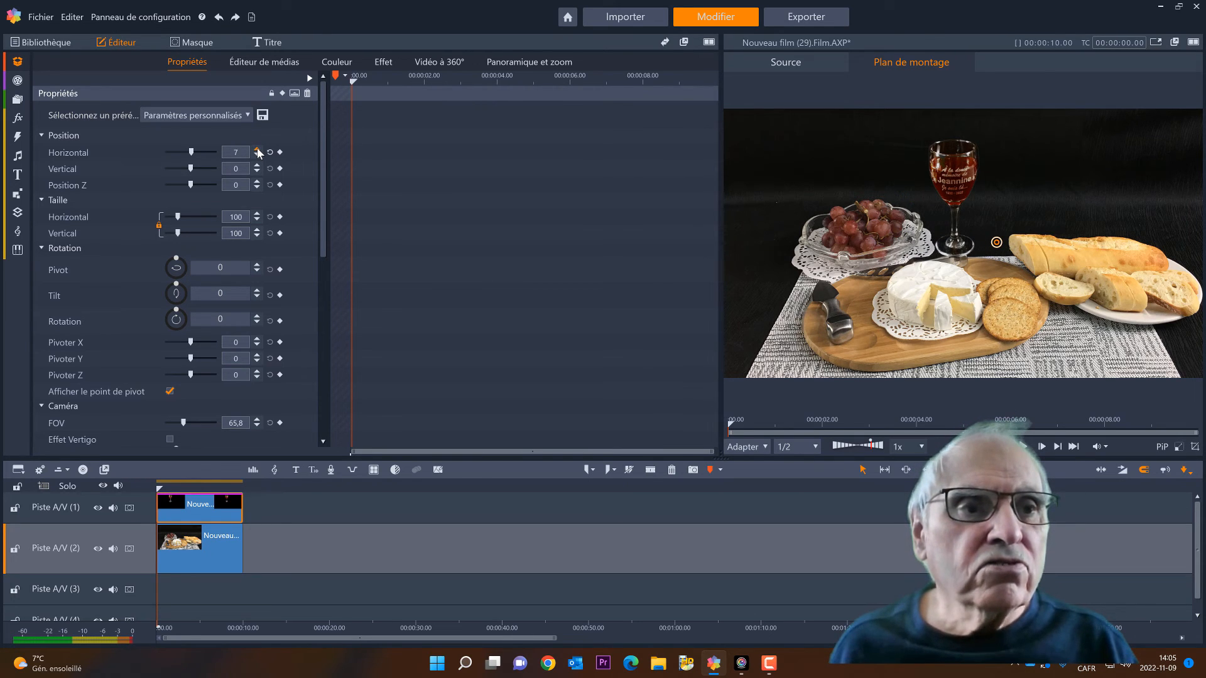
left_click(258, 151)
left_click(257, 151)
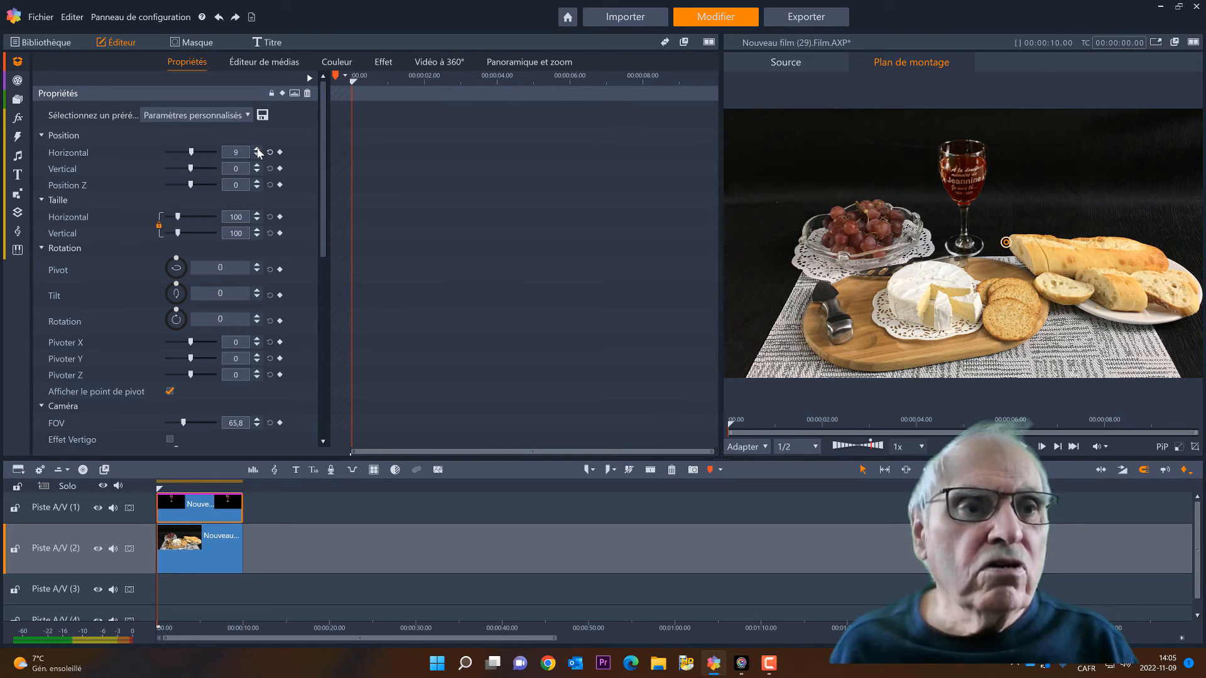
Shrink the keyed glass to about 92.1 and place it behind the bread at about horizontal 28.9, vertical 9.6
left_click(970, 180)
left_click_drag(958, 173, 1056, 147)
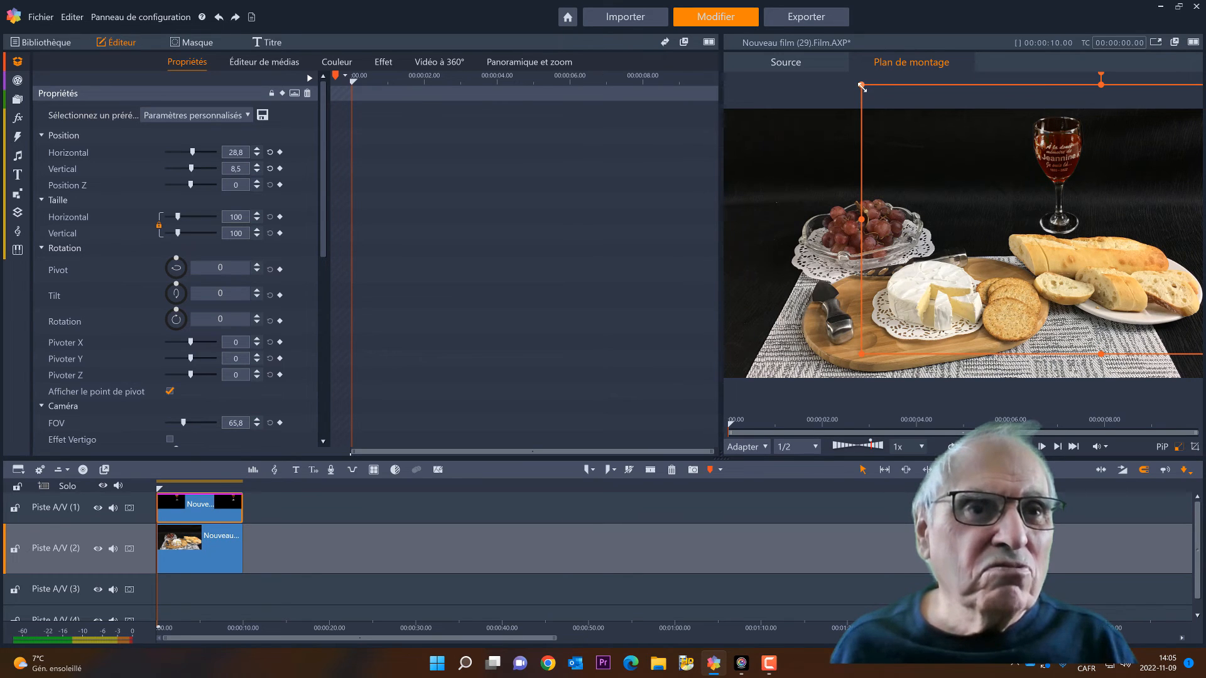
left_click_drag(861, 87, 900, 105)
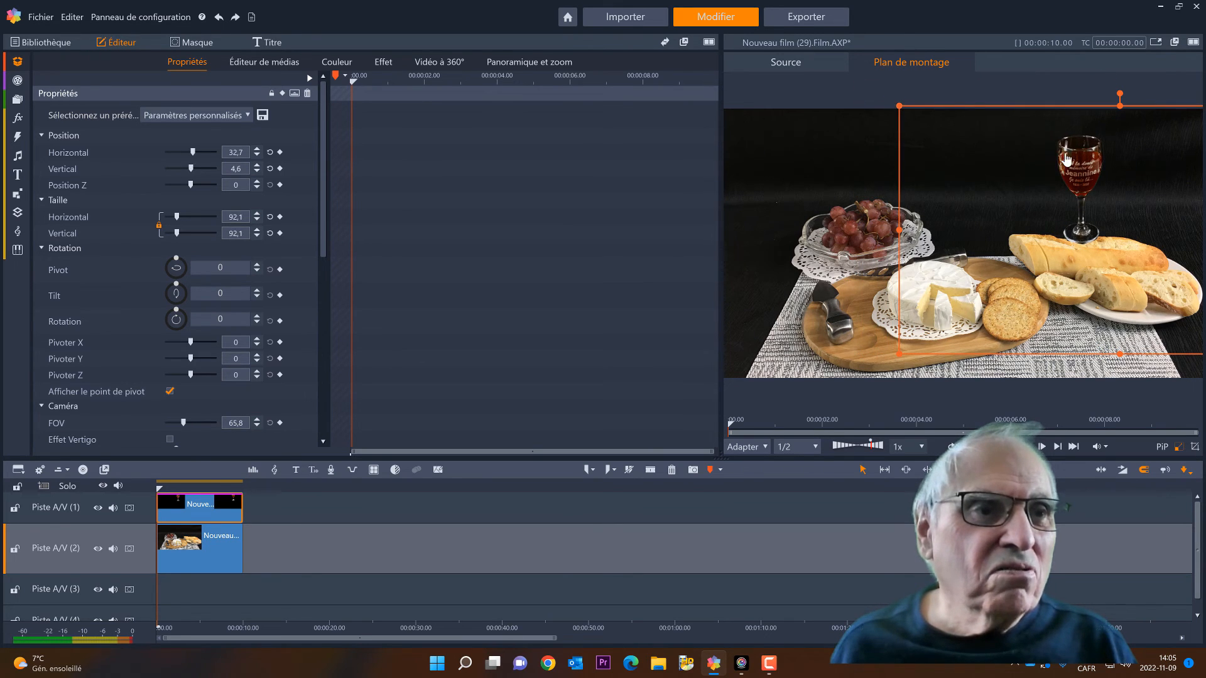
left_click_drag(1066, 160, 1050, 153)
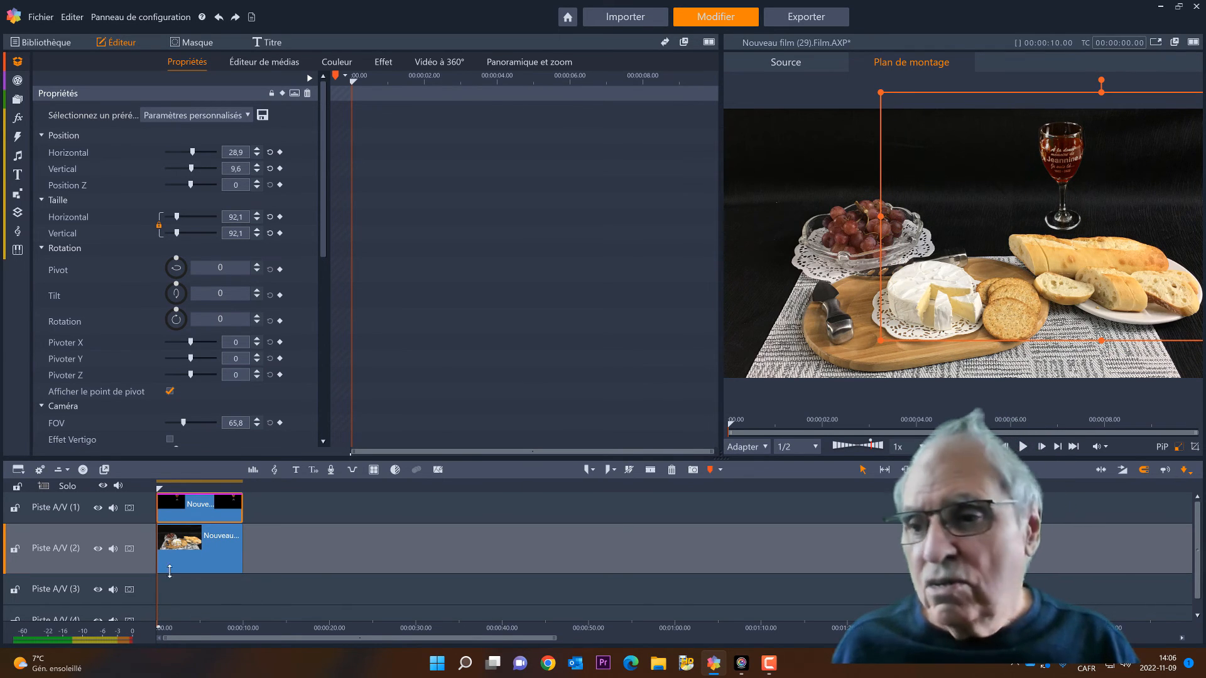
Insert a new track above Piste A/V (1)
left_click(89, 517)
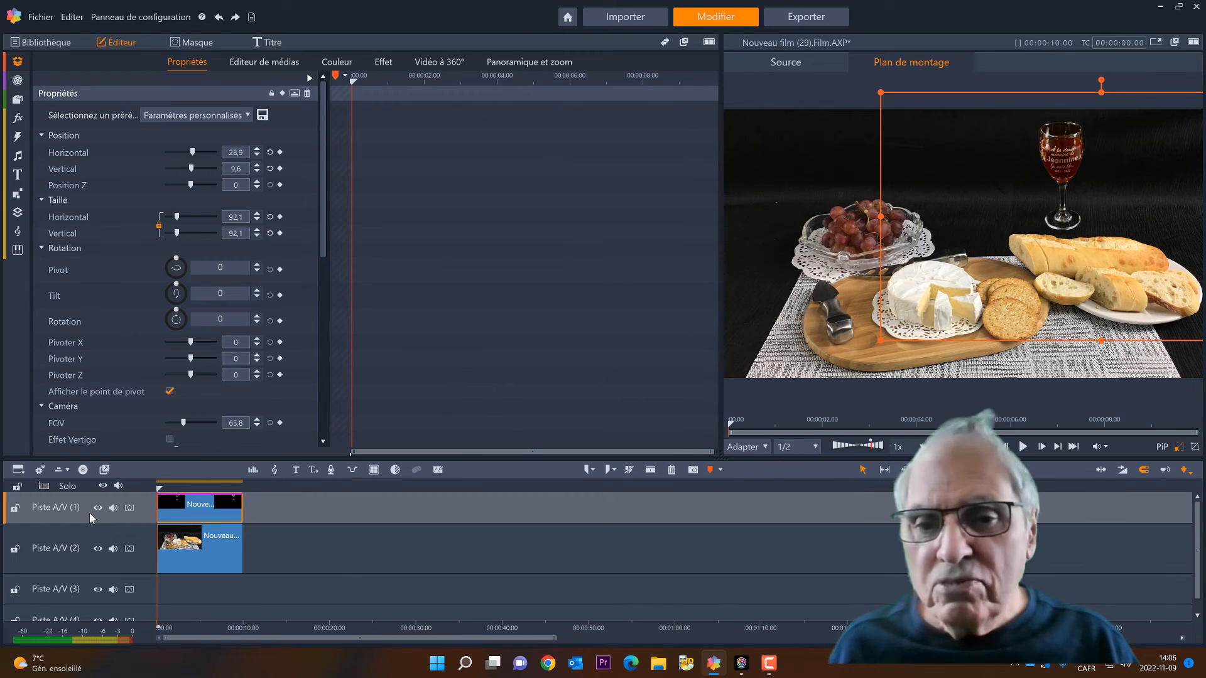
right_click(89, 513)
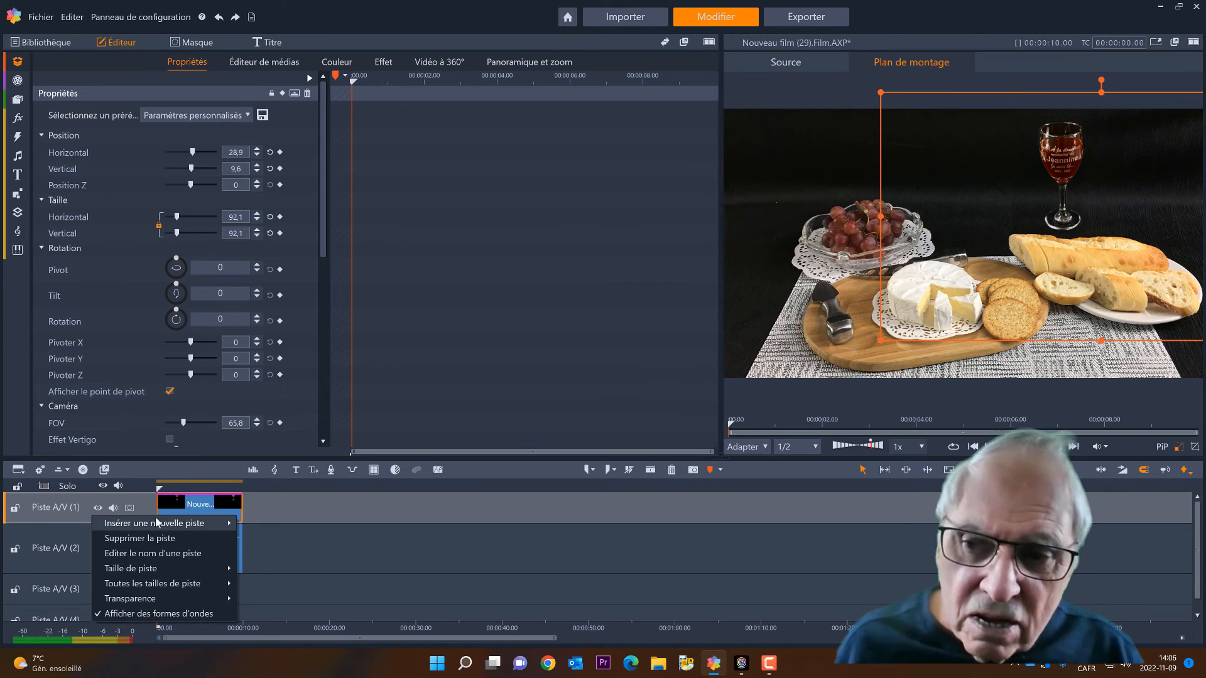
mouse_move(199, 521)
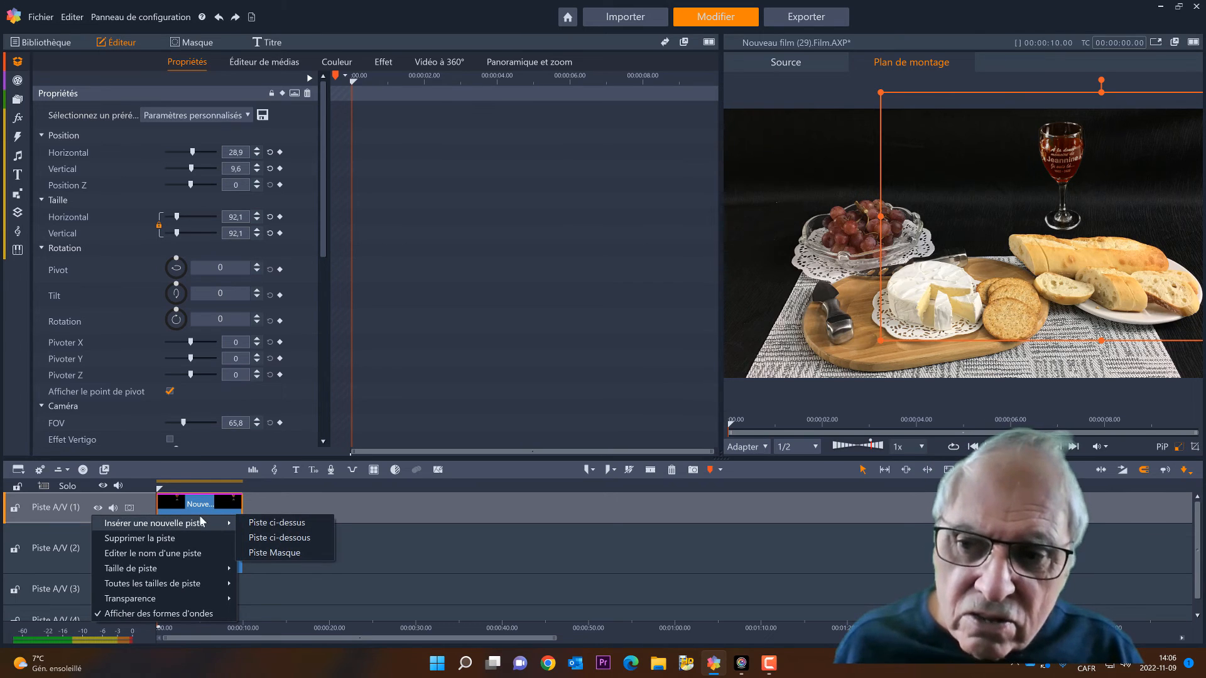
left_click(276, 524)
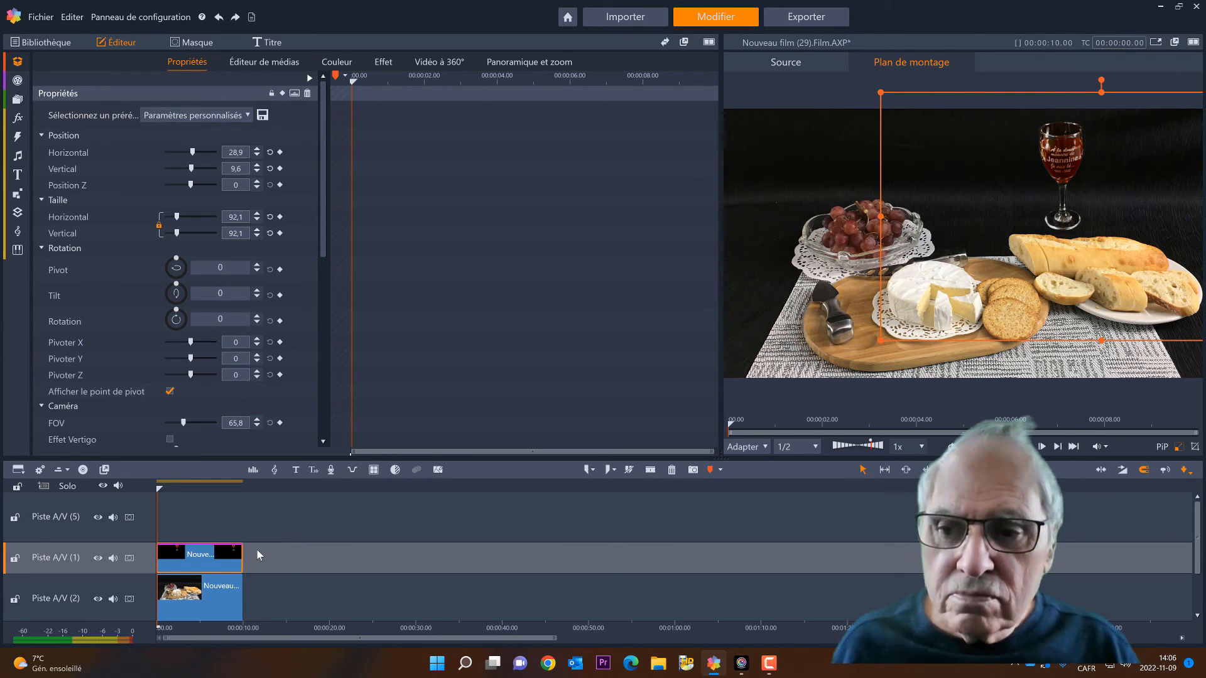
Duplicate the keyed glass clip with all its attributes from Piste A/V (1) to the start of Piste A/V (5)
right_click(220, 570)
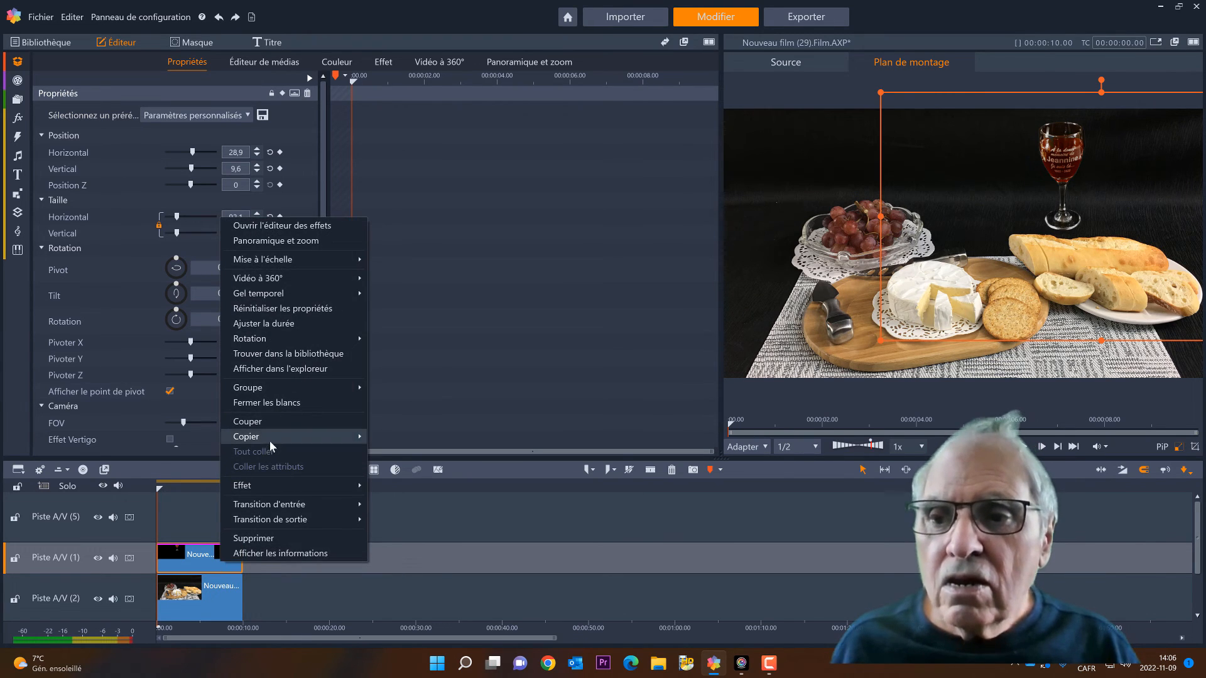
mouse_move(270, 438)
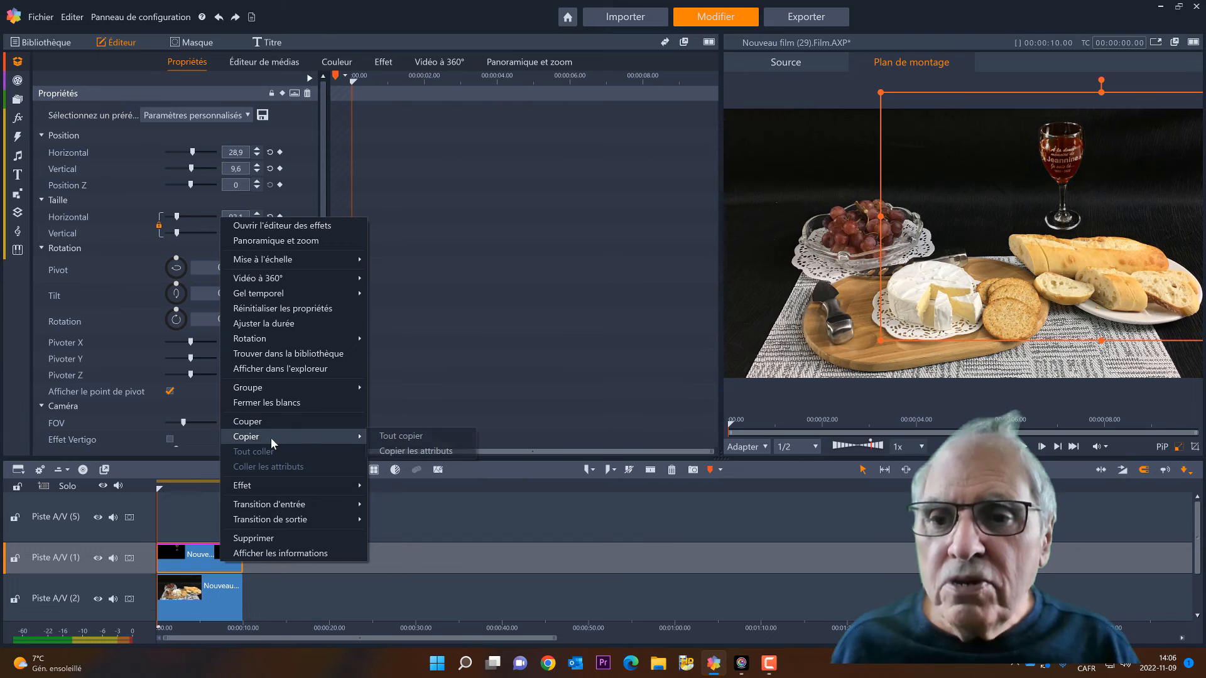
left_click(396, 437)
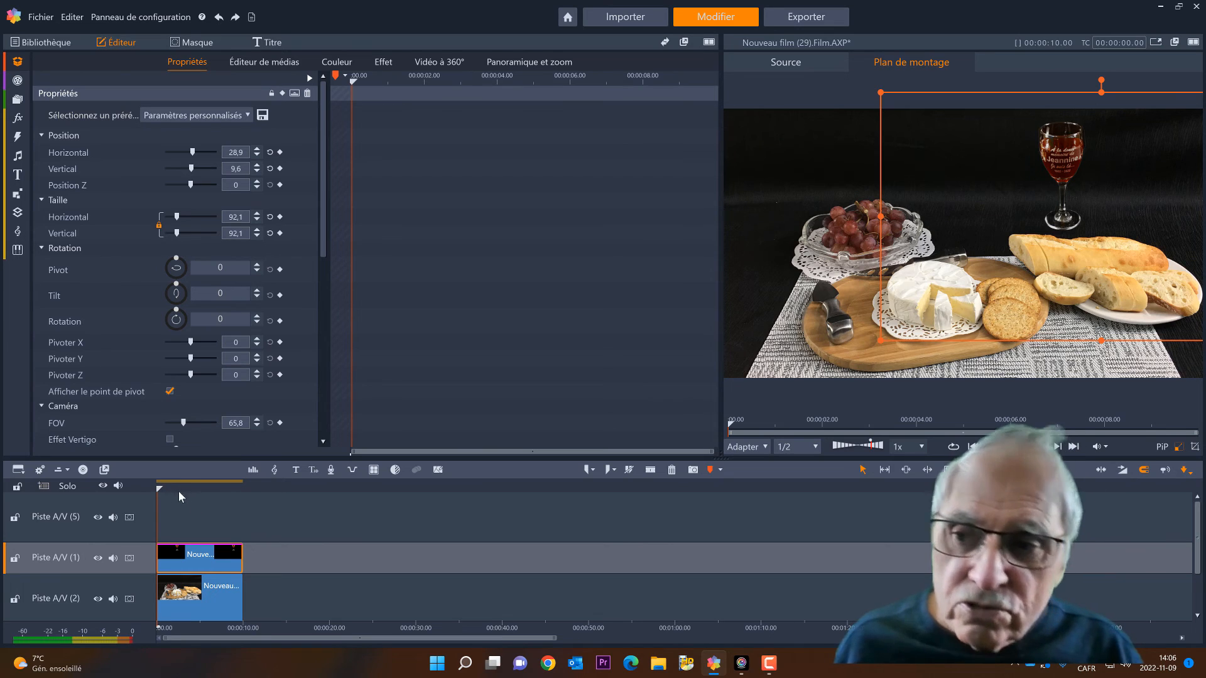
left_click(96, 512)
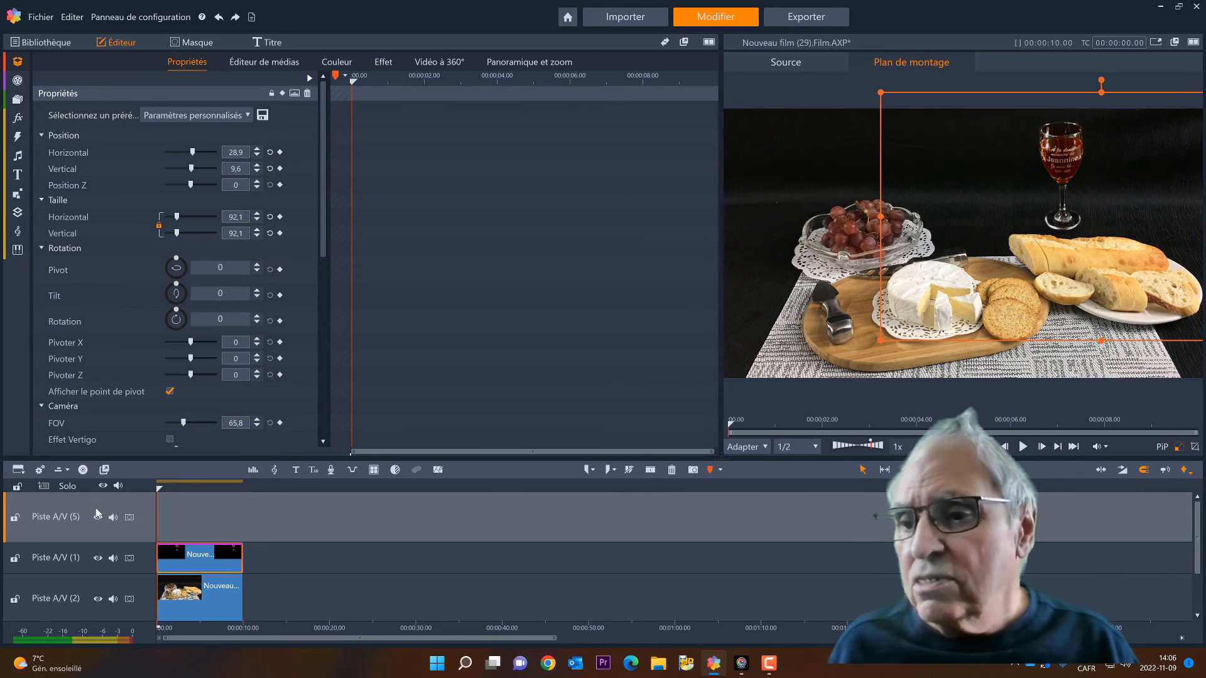
right_click(270, 521)
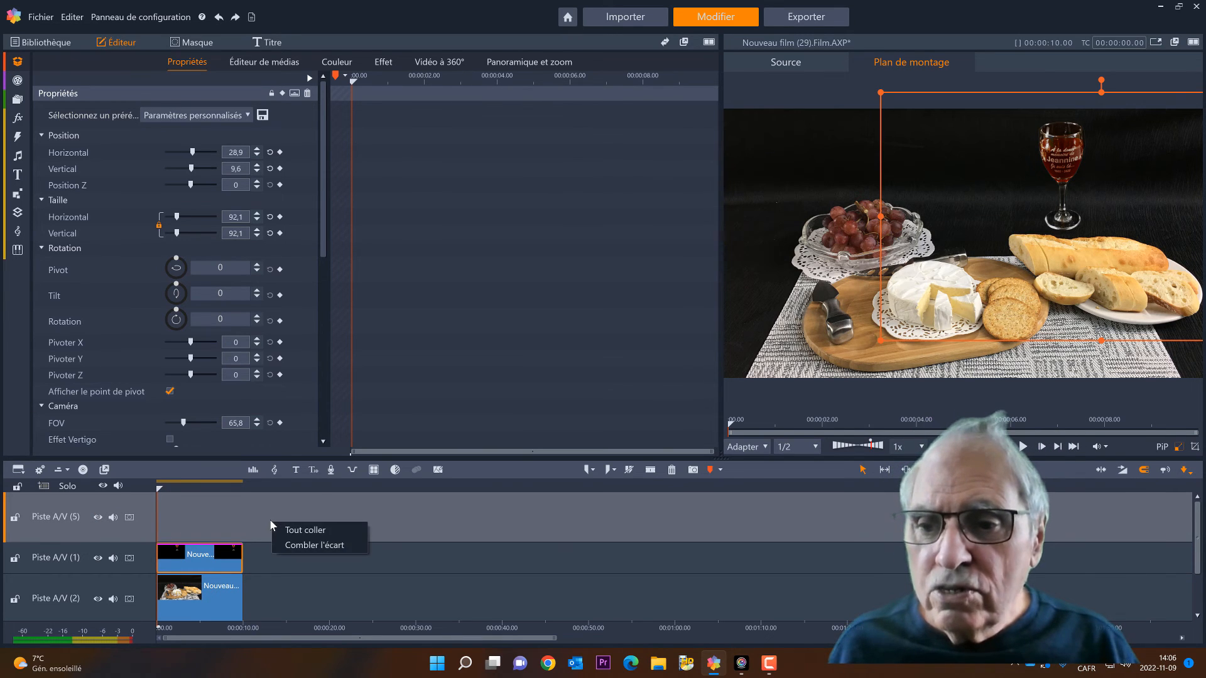
left_click(298, 532)
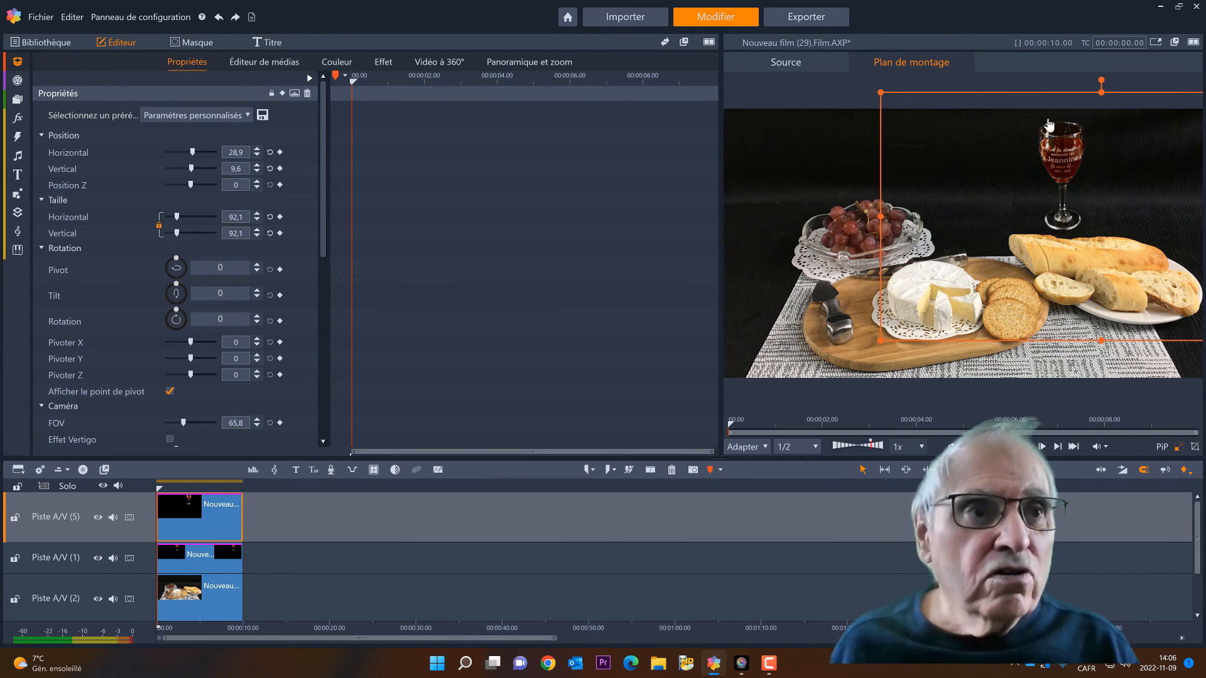
Place the duplicate glass between the grapes and the first glass at about horizontal 8.4, vertical 2.5, and enlarge it to about 101.9
left_click_drag(1061, 151, 956, 163)
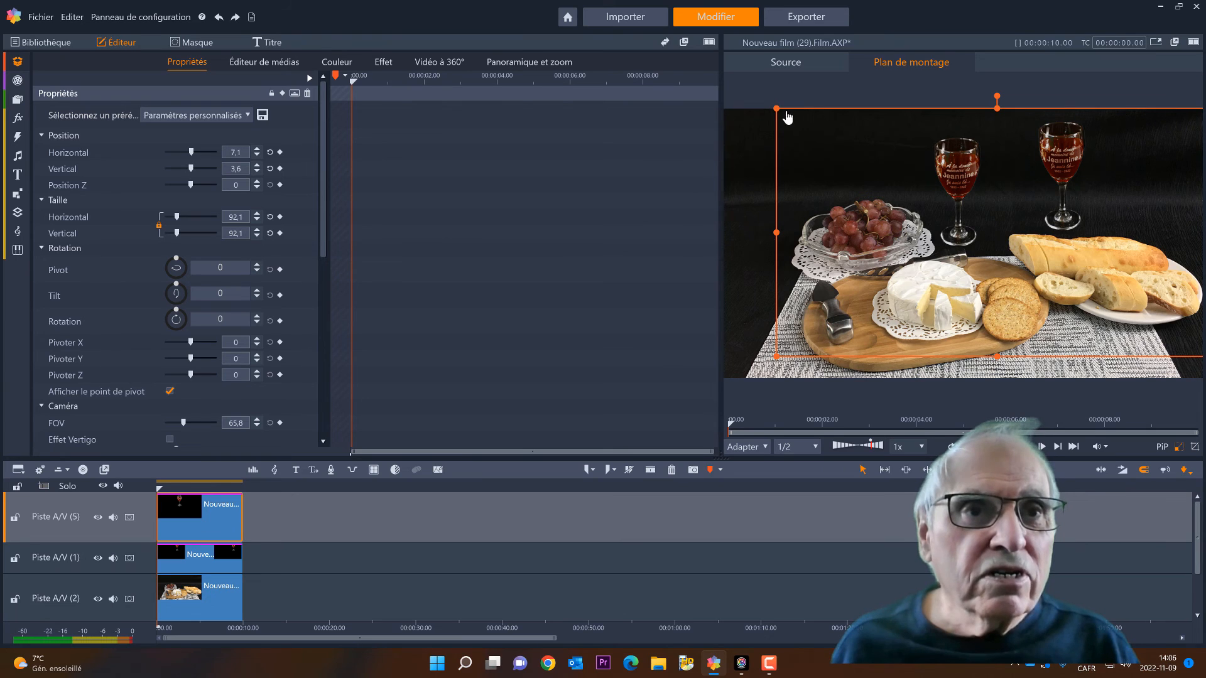
left_click_drag(777, 110, 750, 95)
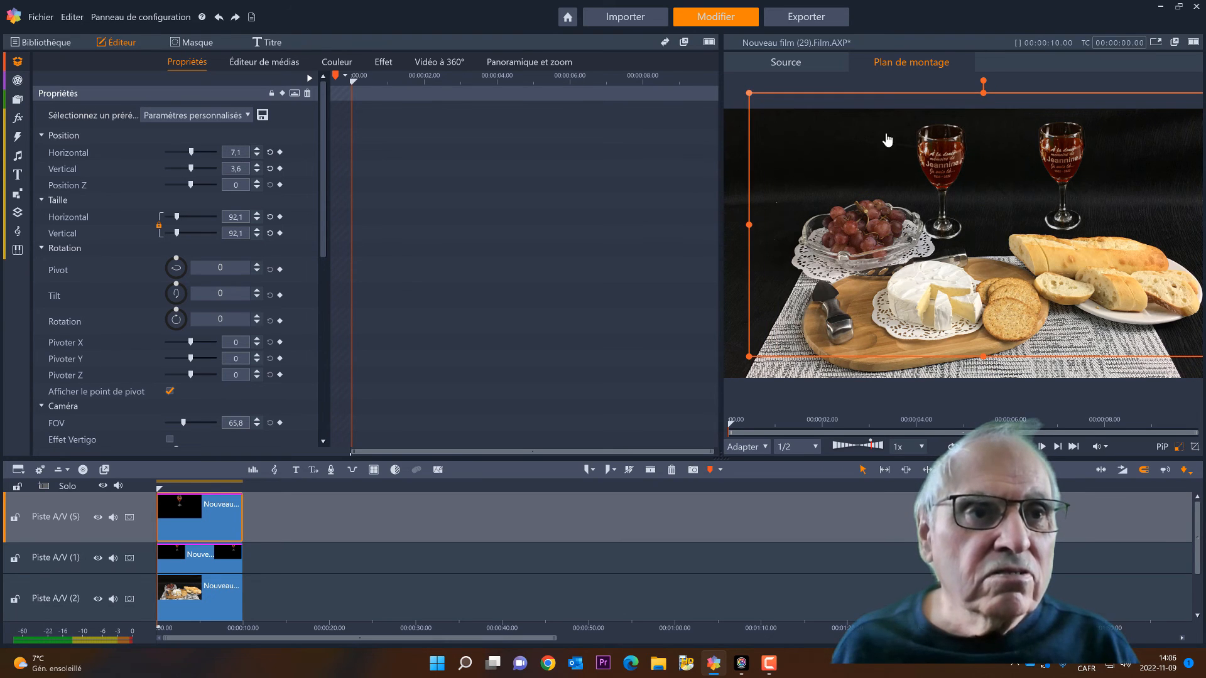
mouse_move(951, 153)
left_mouse_down()
mouse_move(979, 156)
mouse_move(967, 164)
left_mouse_up()
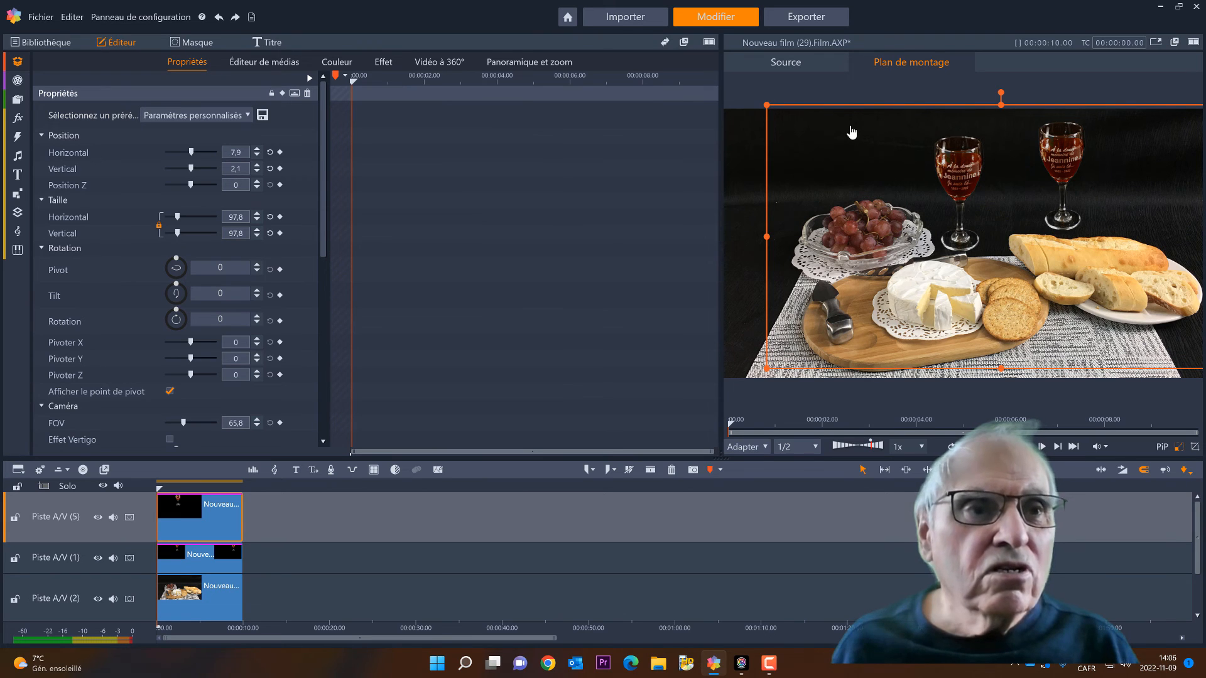
left_click_drag(761, 101, 756, 95)
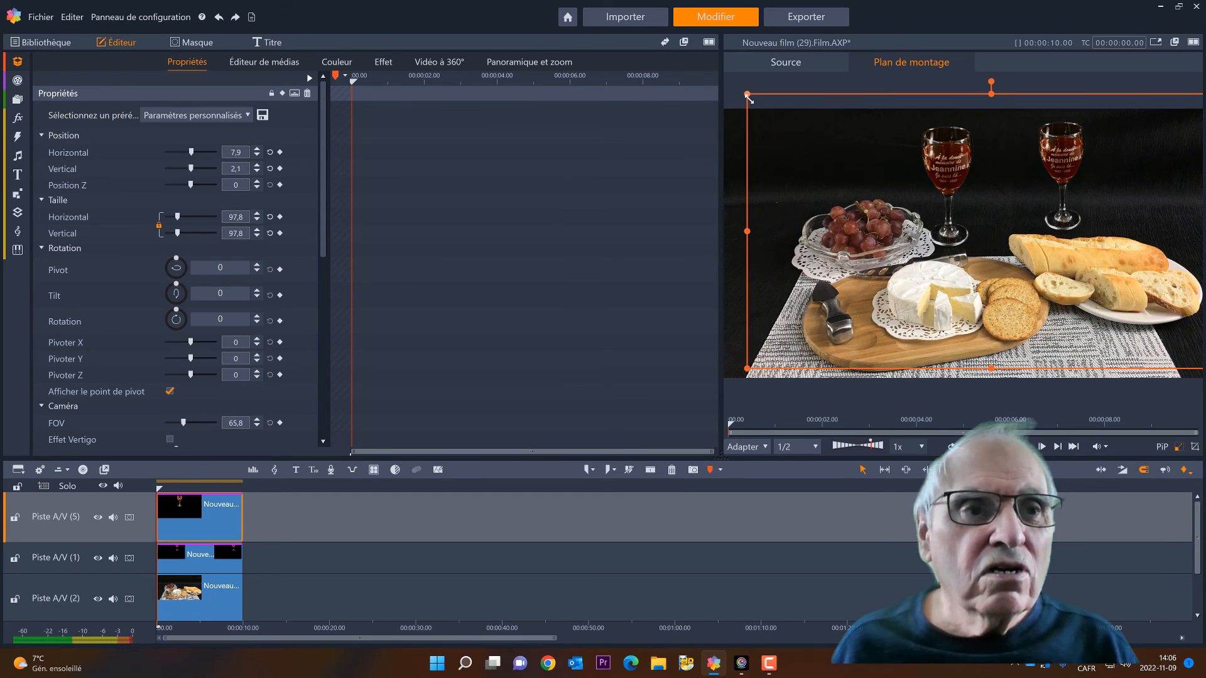
left_click_drag(953, 158, 956, 156)
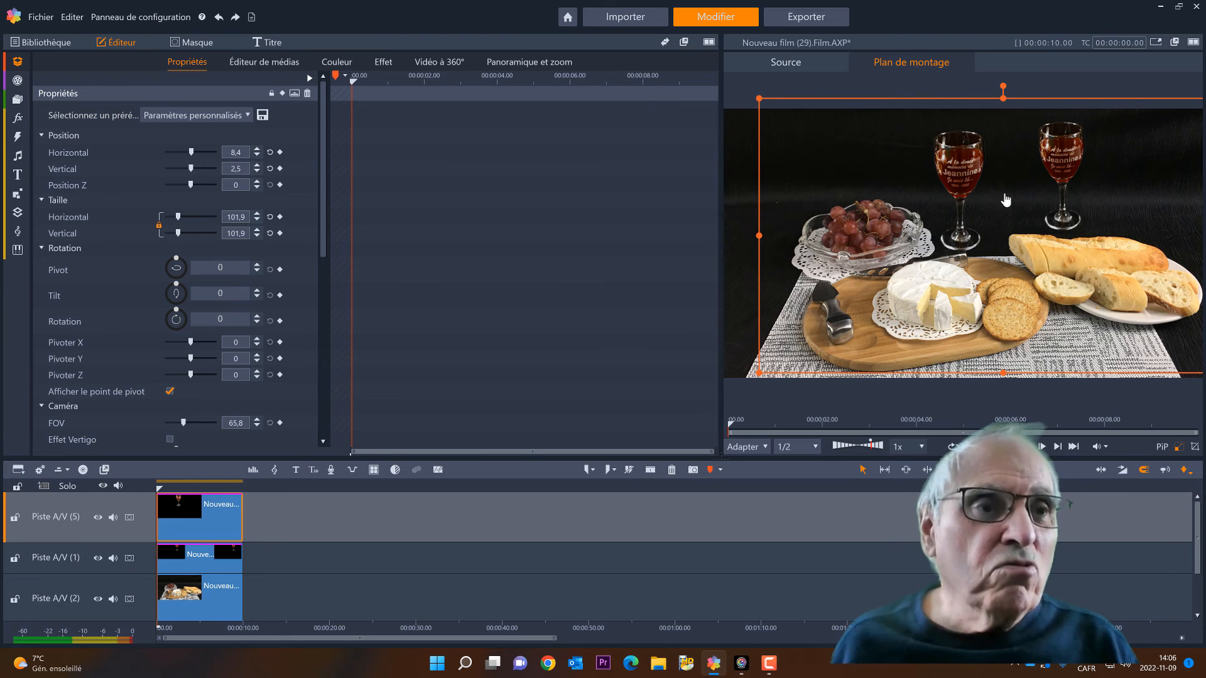
Copy the glass clip on Piste A/V (5) in full and insert a new track above it
right_click(227, 522)
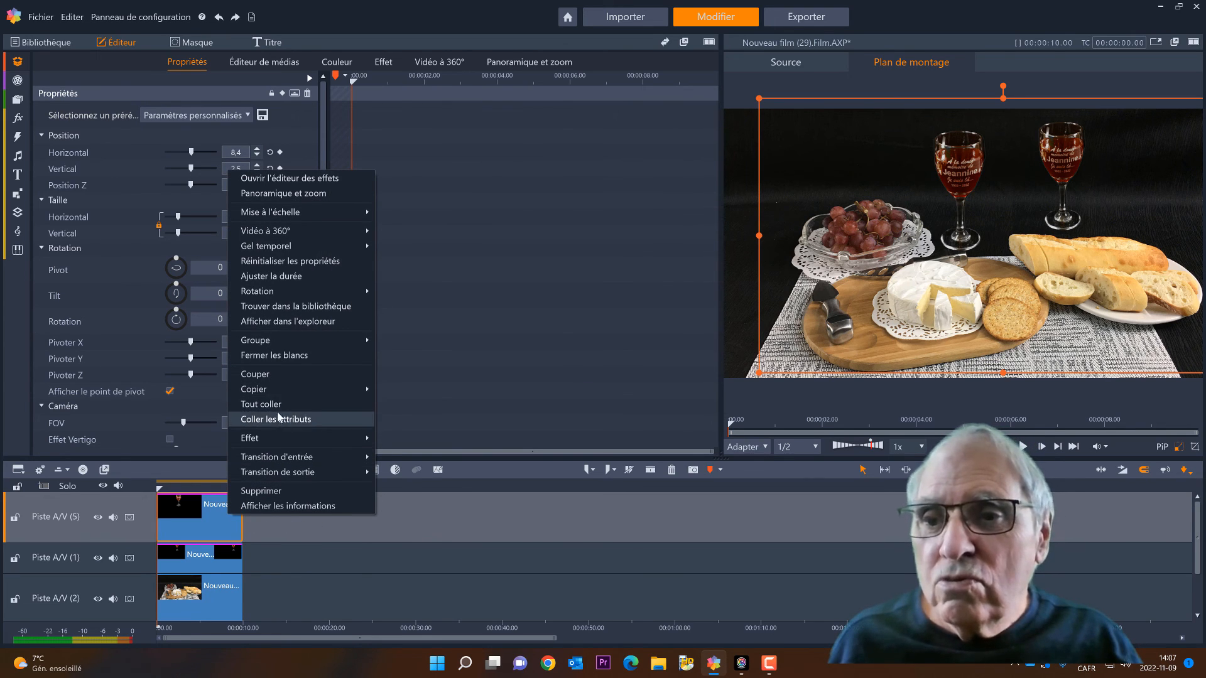
mouse_move(289, 390)
left_click(417, 389)
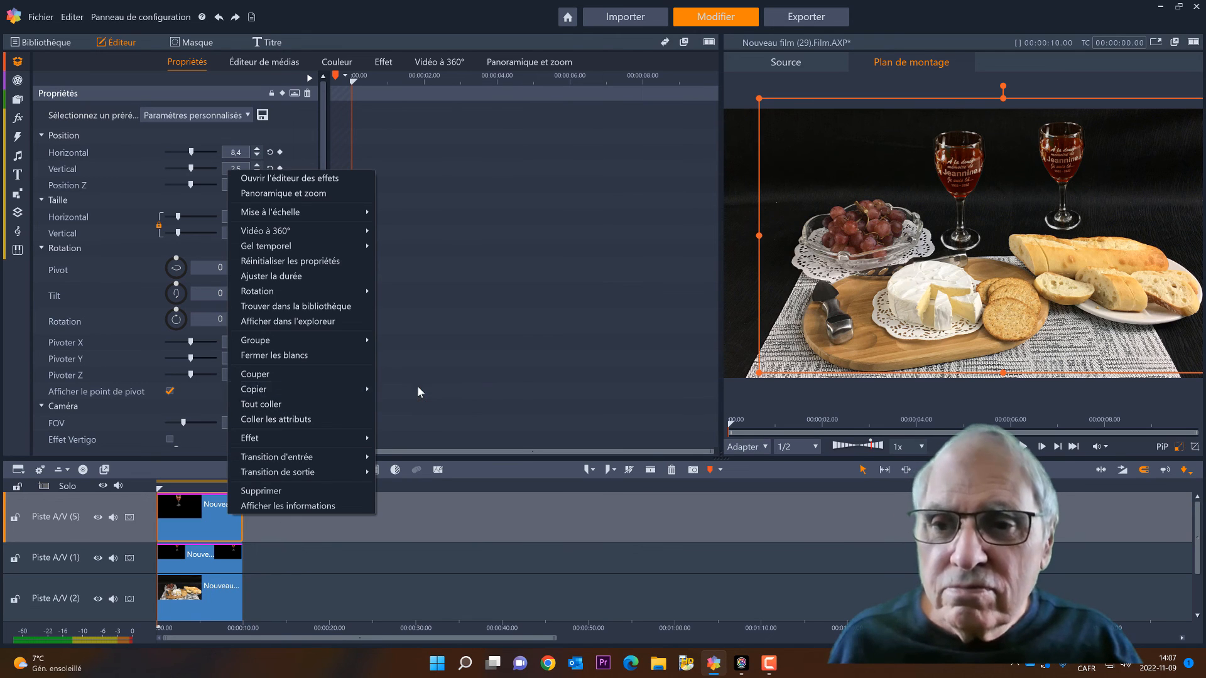
right_click(110, 510)
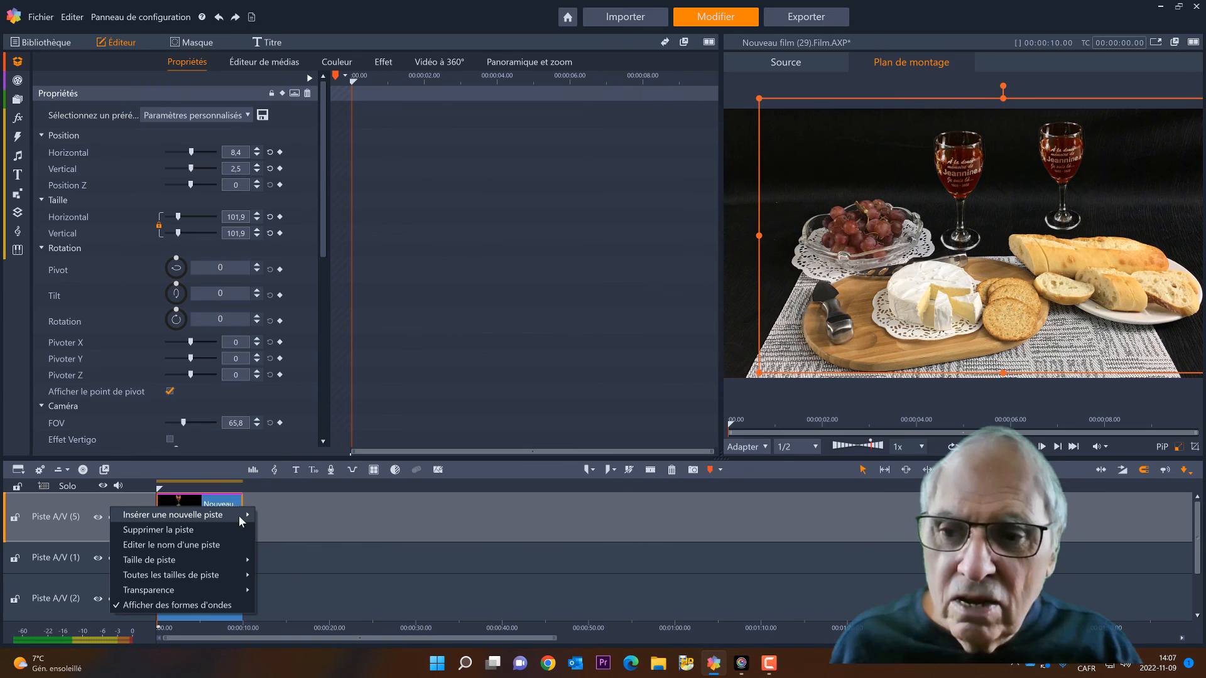
mouse_move(242, 521)
left_click(296, 516)
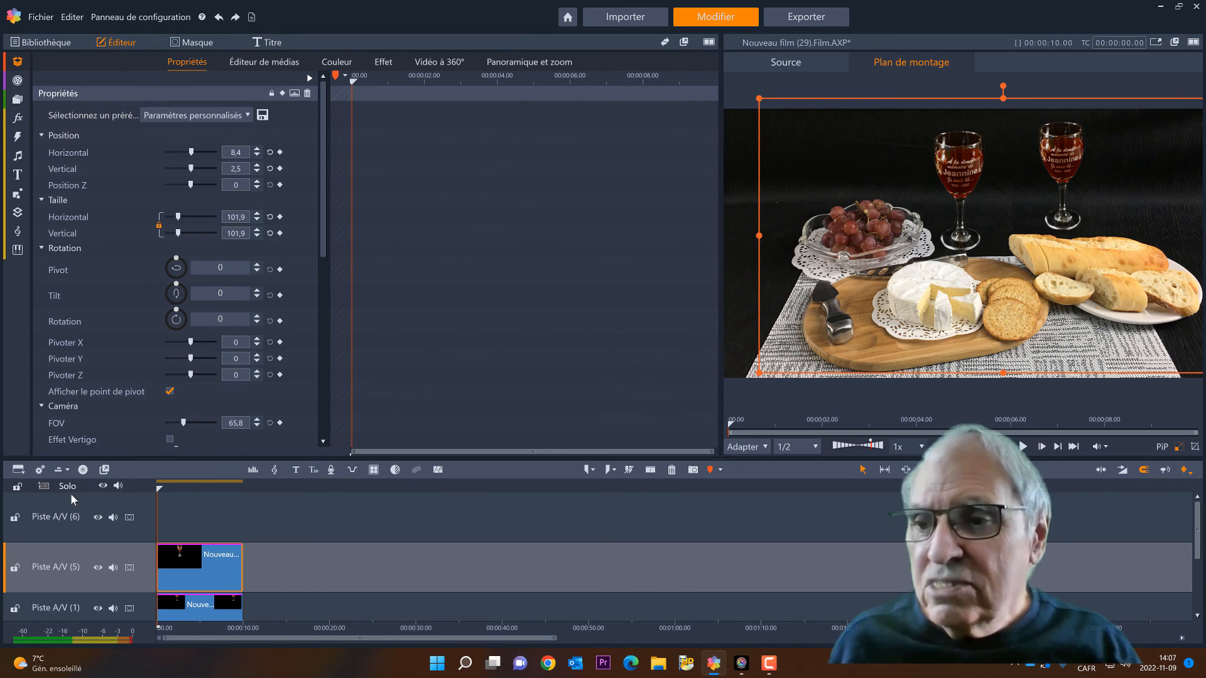
Paste the copied glass at the start of Piste A/V (6) and move it between the two existing glasses
left_click(192, 514)
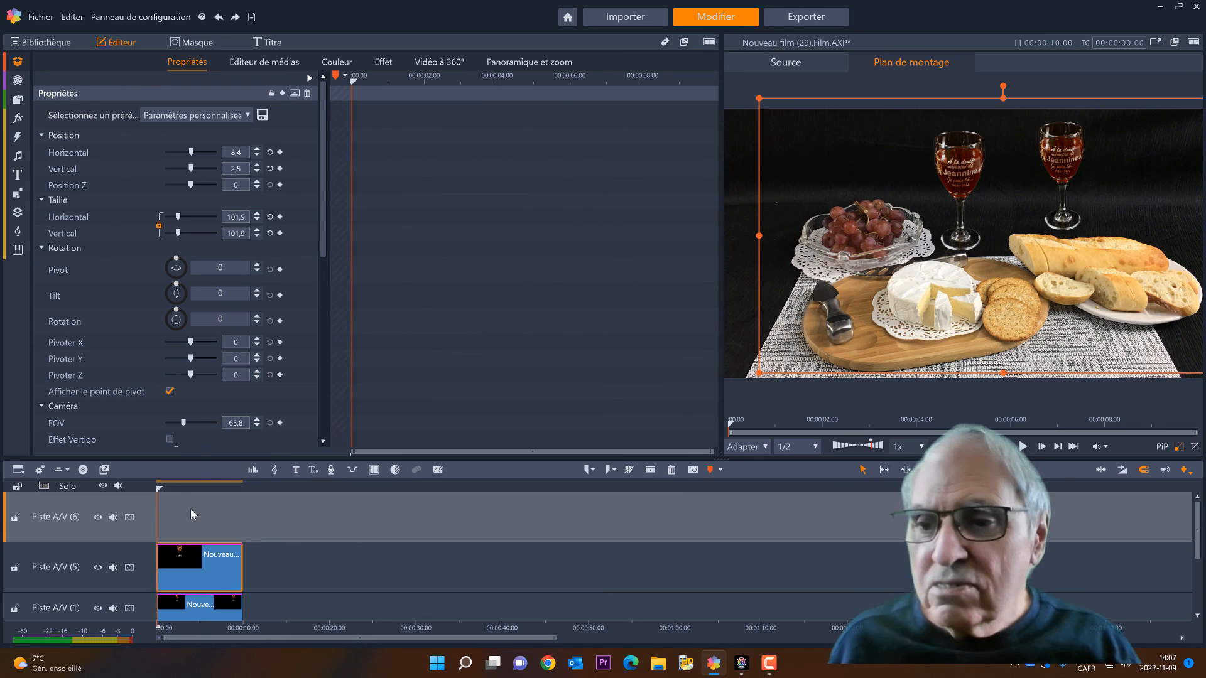
right_click(250, 518)
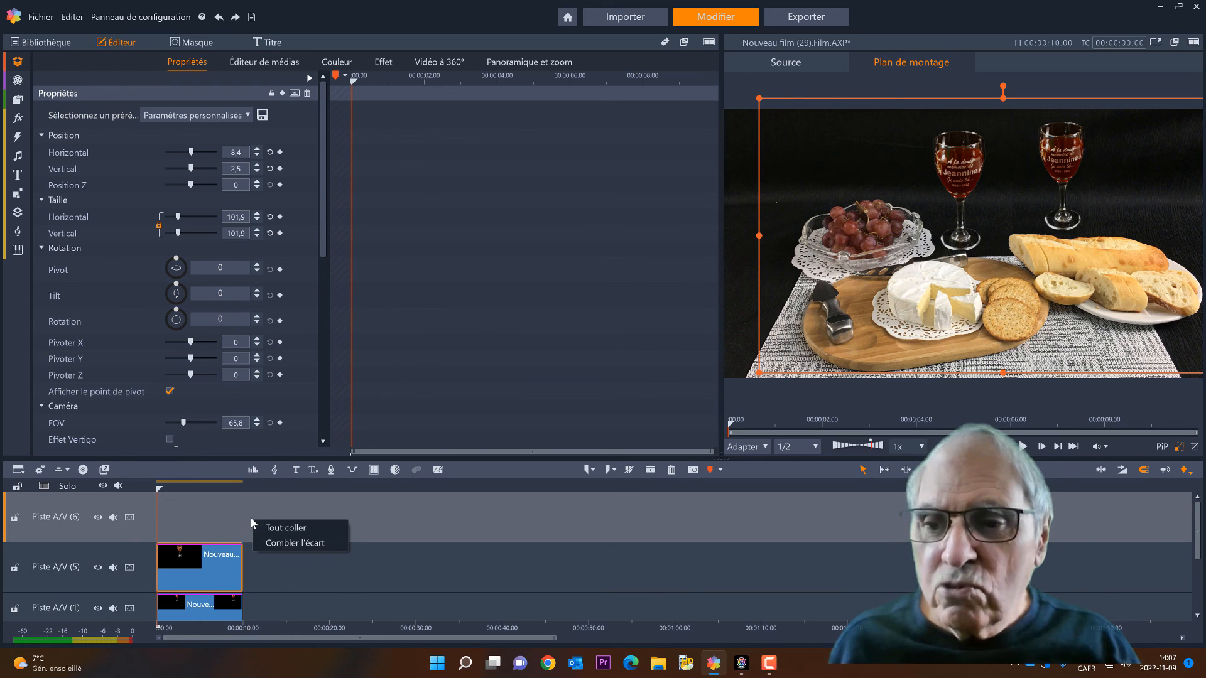
left_click(296, 533)
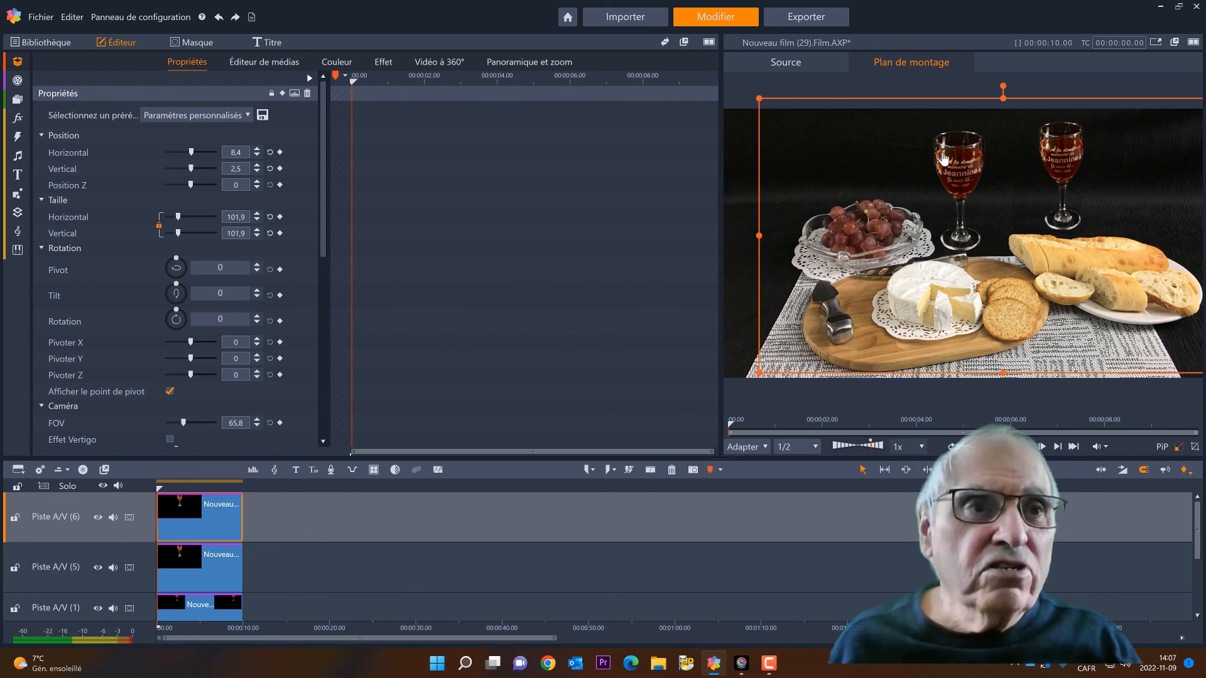
left_click_drag(954, 166, 1016, 149)
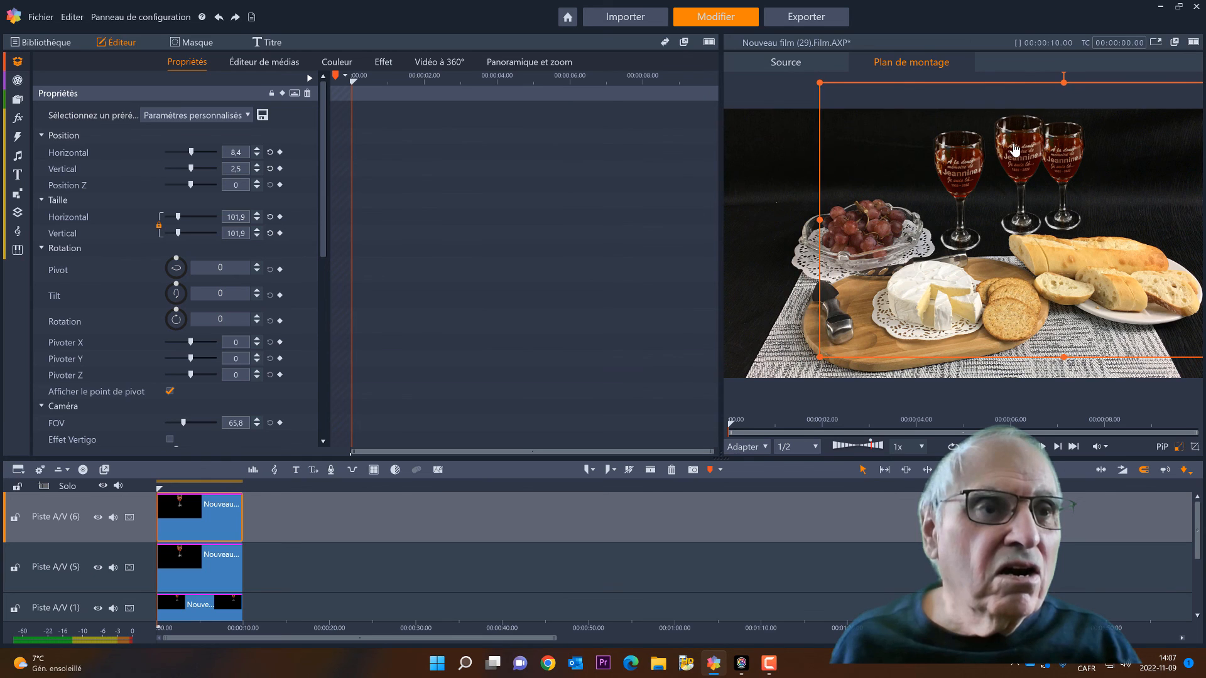